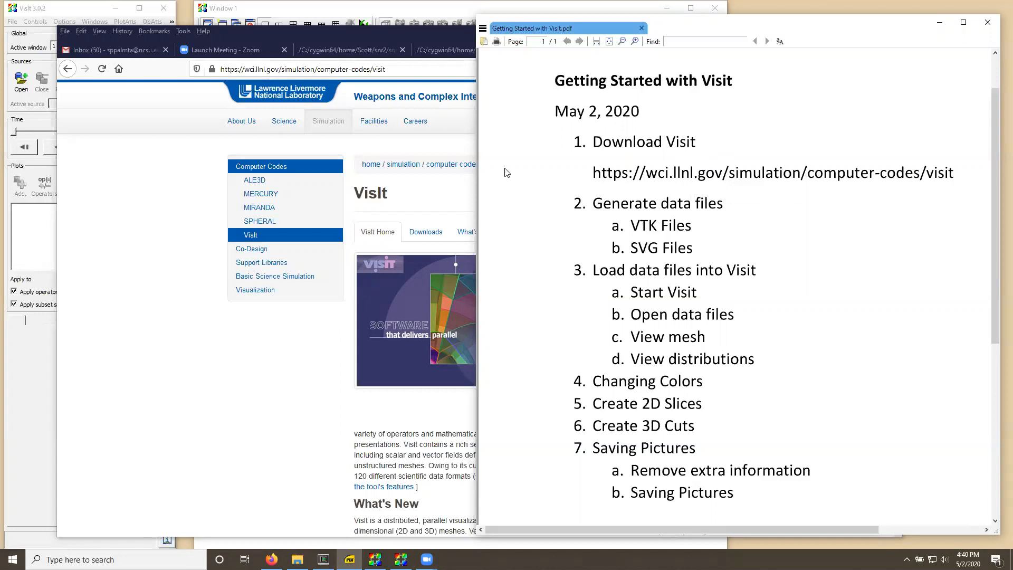
- View the VisIt downloads page in the browser, and return to the Getting Started with Visit outline
left_click(128, 203)
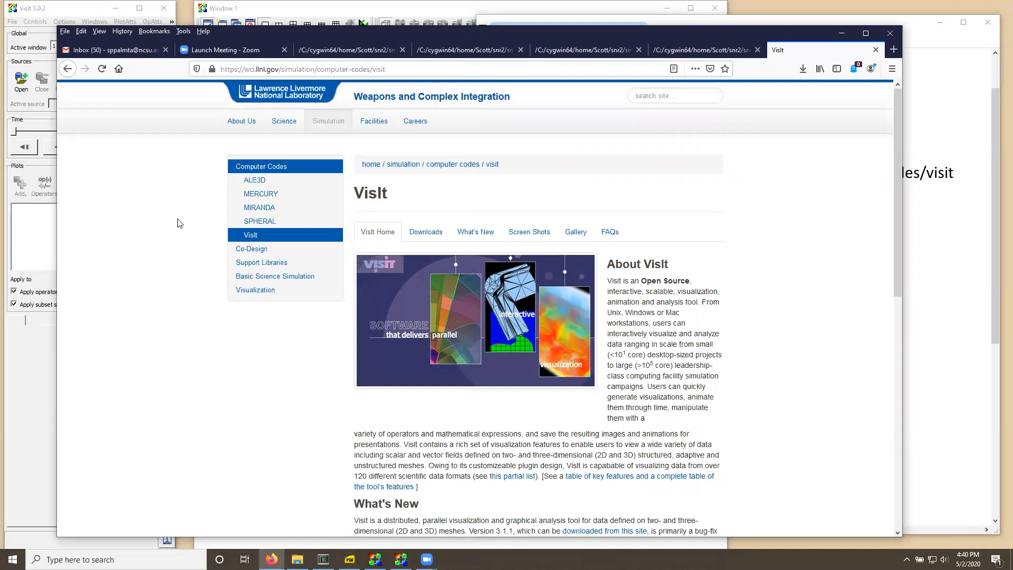
left_click(426, 232)
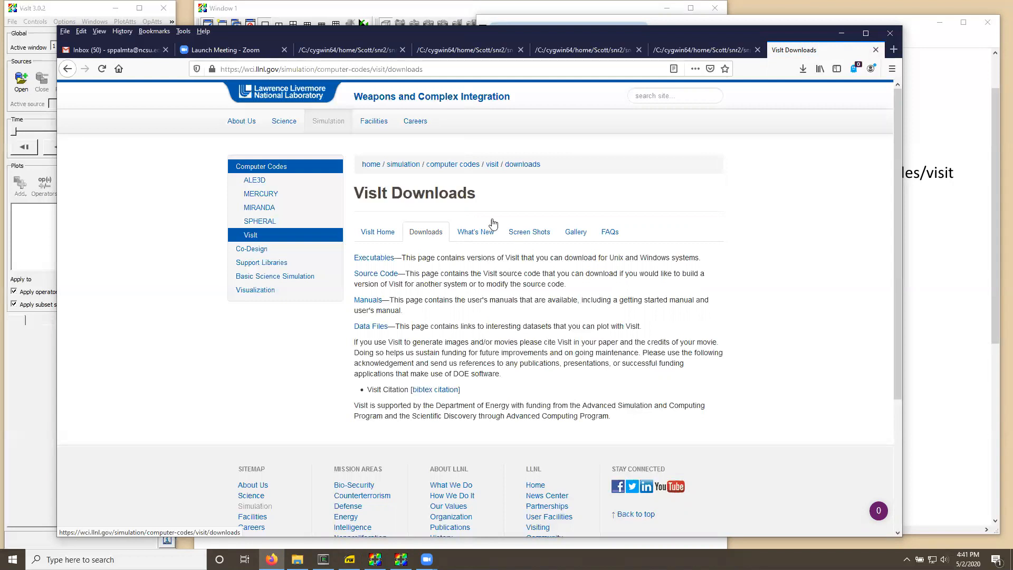
left_click(915, 24)
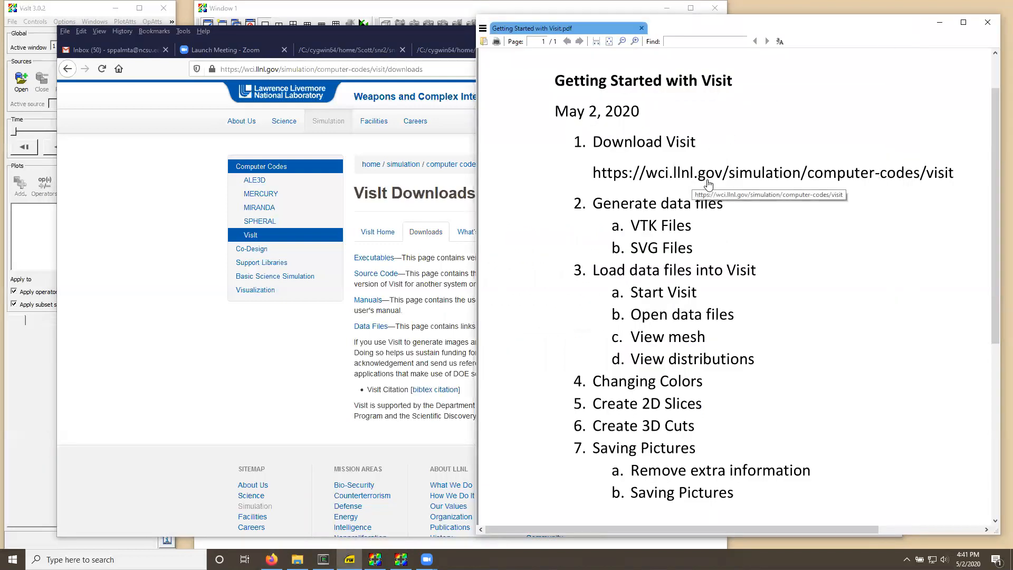
- Switch to the Cygwin terminal, list the snr2 directory with dir, and highlight the snr3d-fd.inp file name
left_click(324, 559)
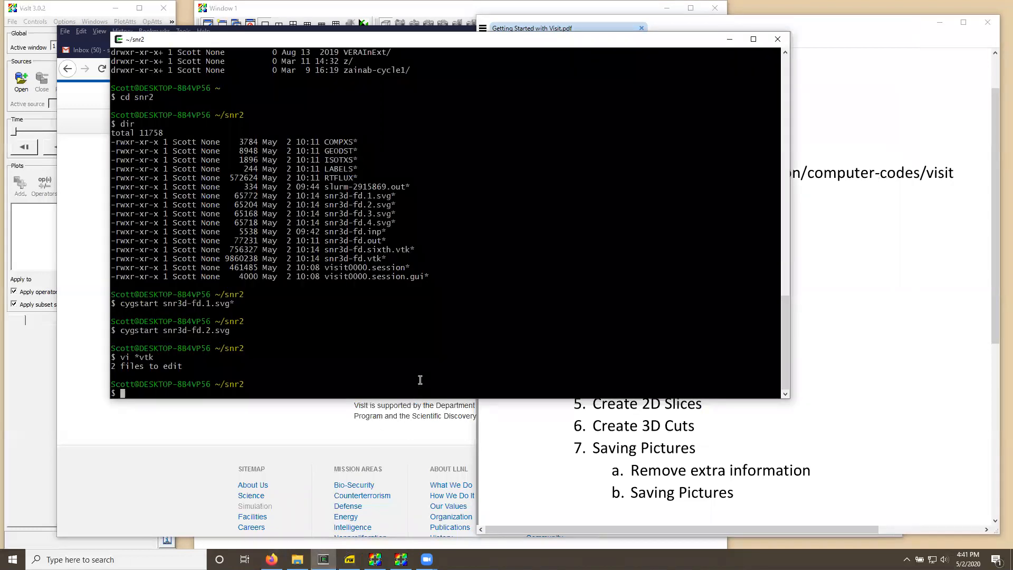
type("dir")
key("Return")
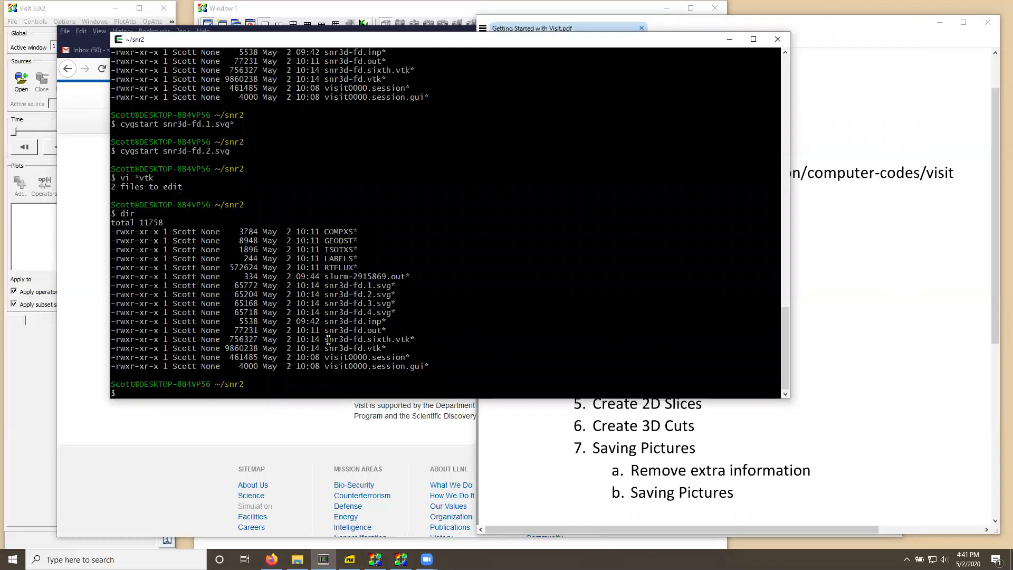
left_click_drag(320, 321, 380, 323)
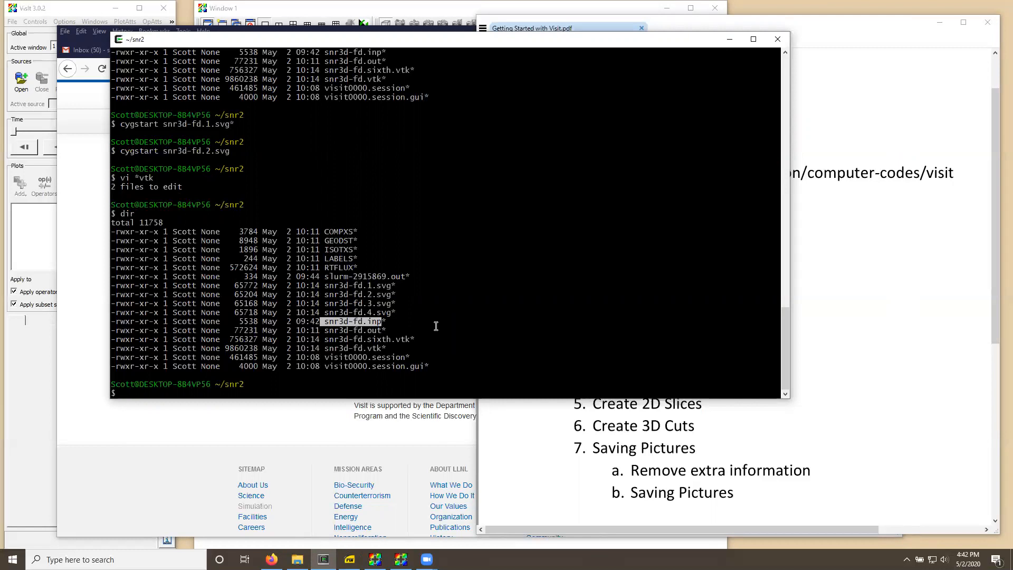
- Examine the VTK data files in vi using the pattern *vtk, and quit the editor without saving
type("vi ")
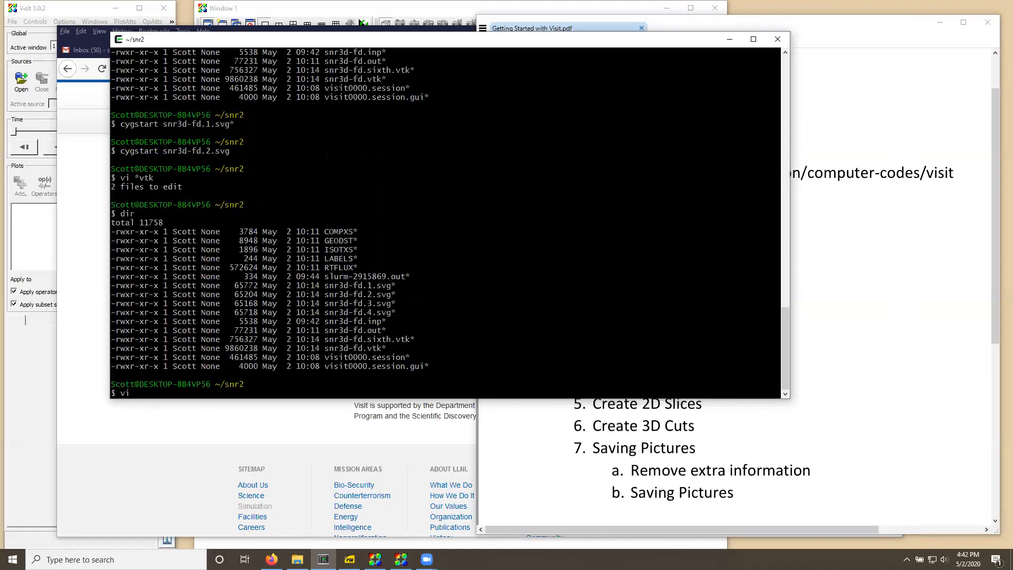
type("*vtk")
key("Return")
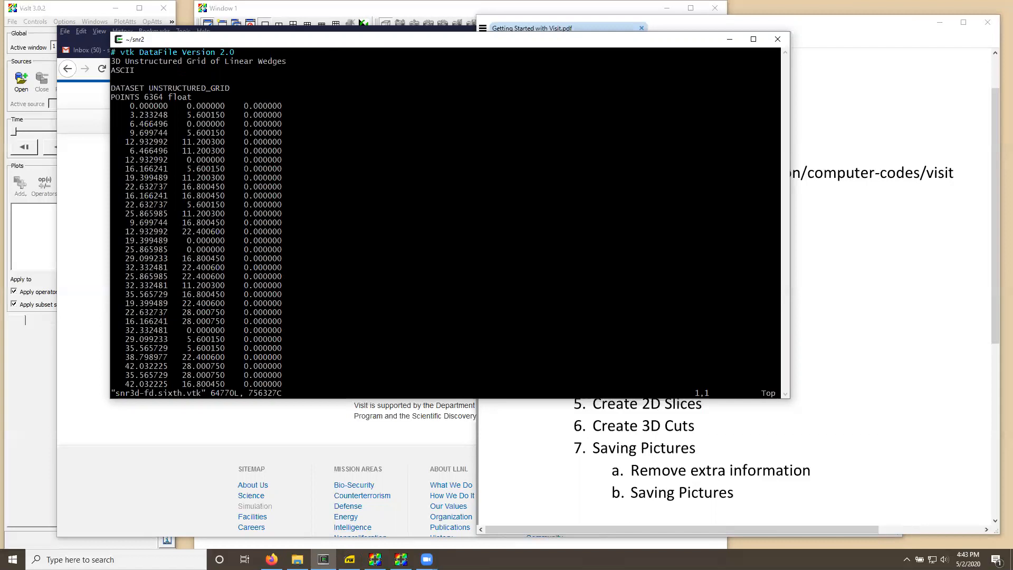
type(":q")
key("Return")
type(":q!")
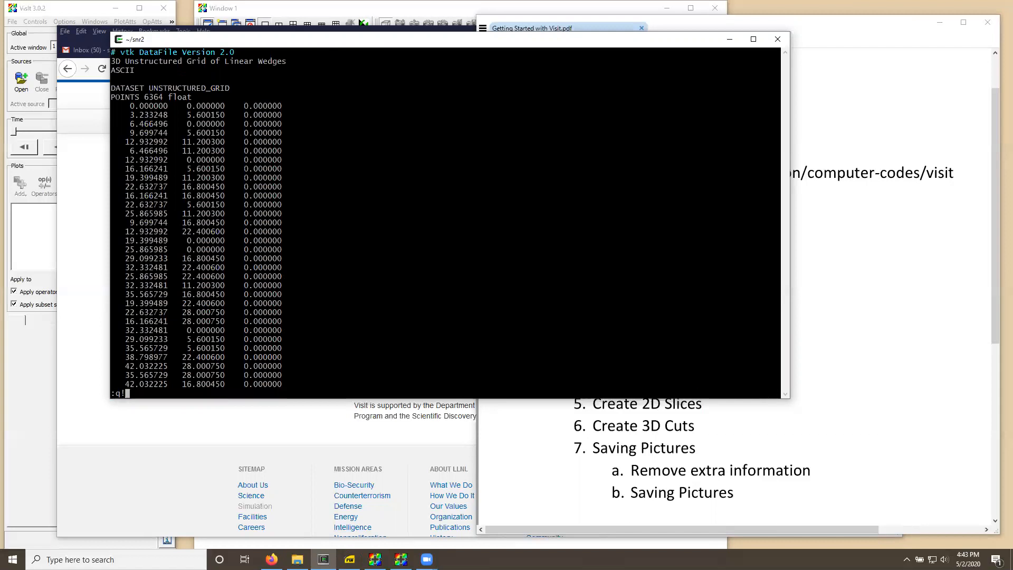
key("Return")
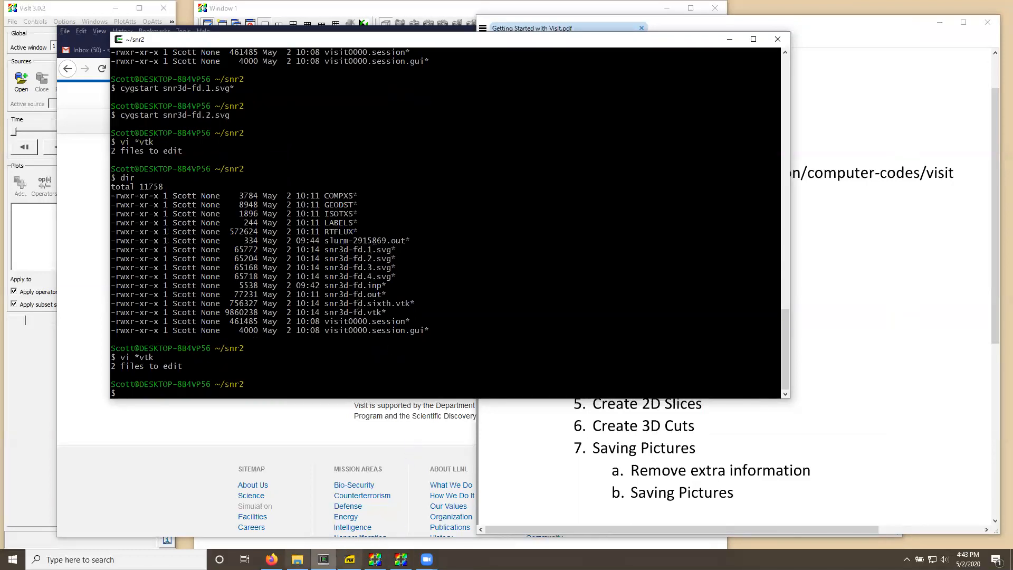
- Switch to Firefox, compare the core maps snr3d-fd.1.svg through snr3d-fd.4.svg, and minimize the browser
left_click(272, 559)
left_click(332, 50)
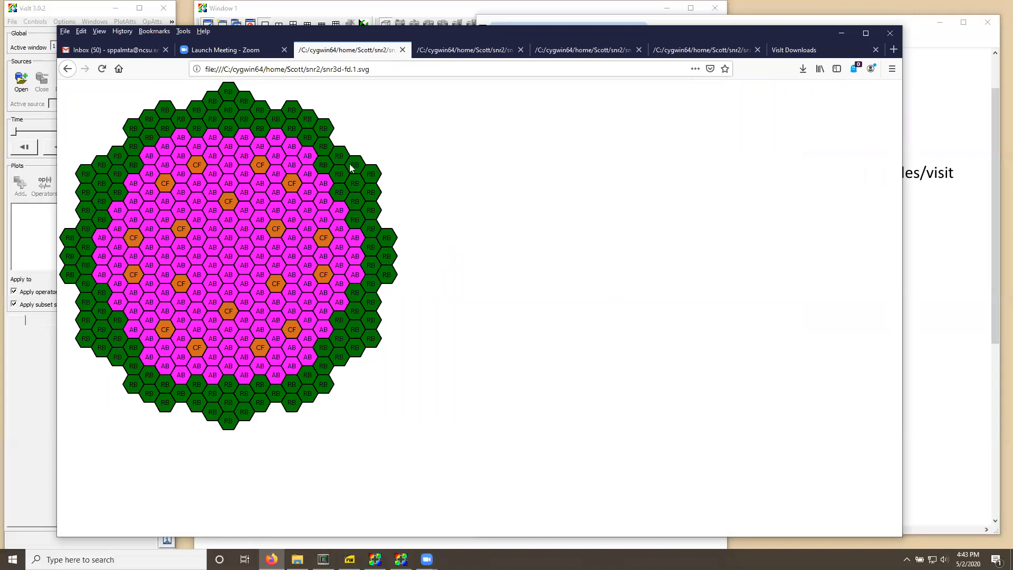
left_click(462, 53)
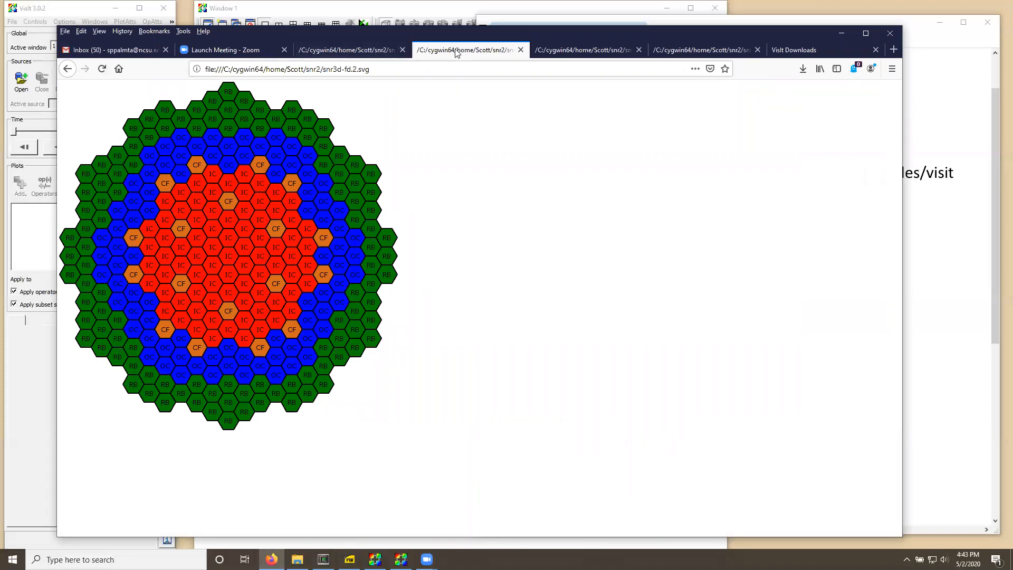
left_click(584, 53)
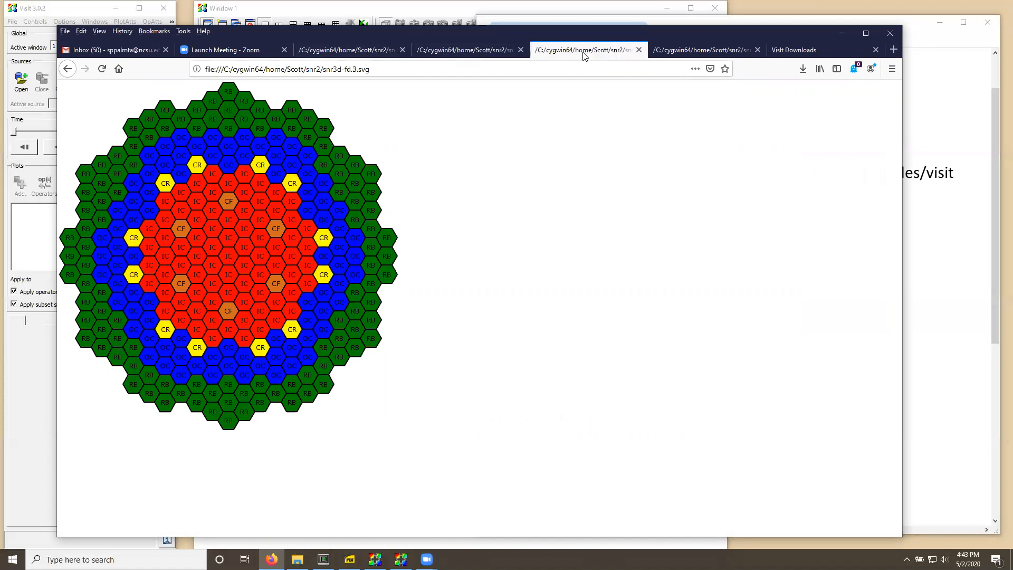
left_click(711, 51)
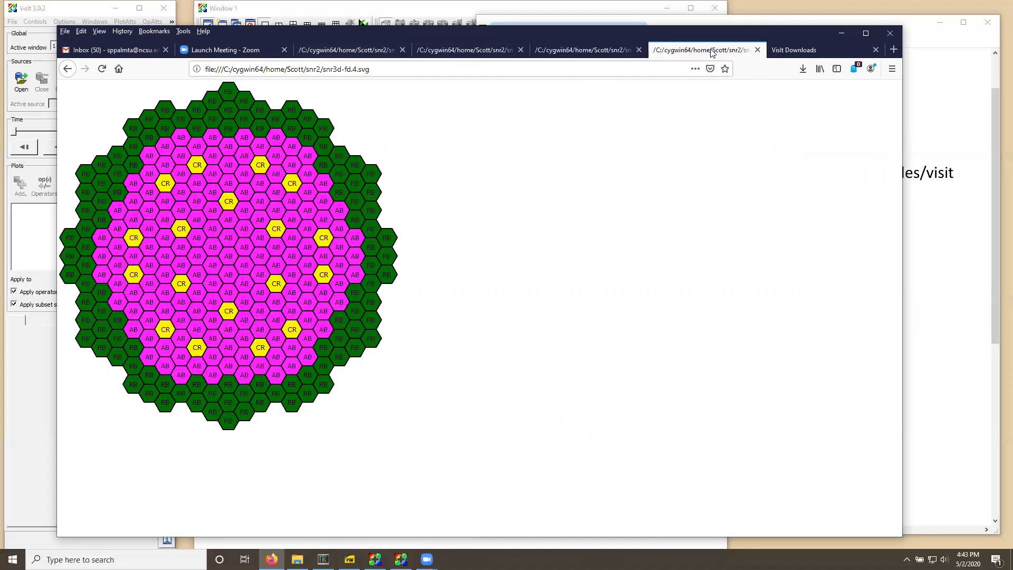
left_click(592, 54)
left_click(491, 52)
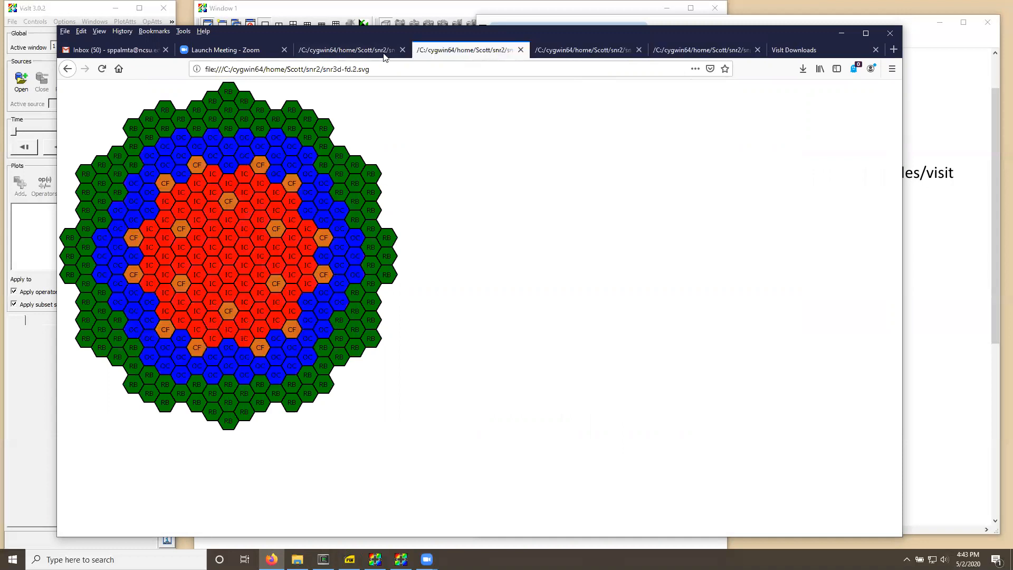
left_click(357, 52)
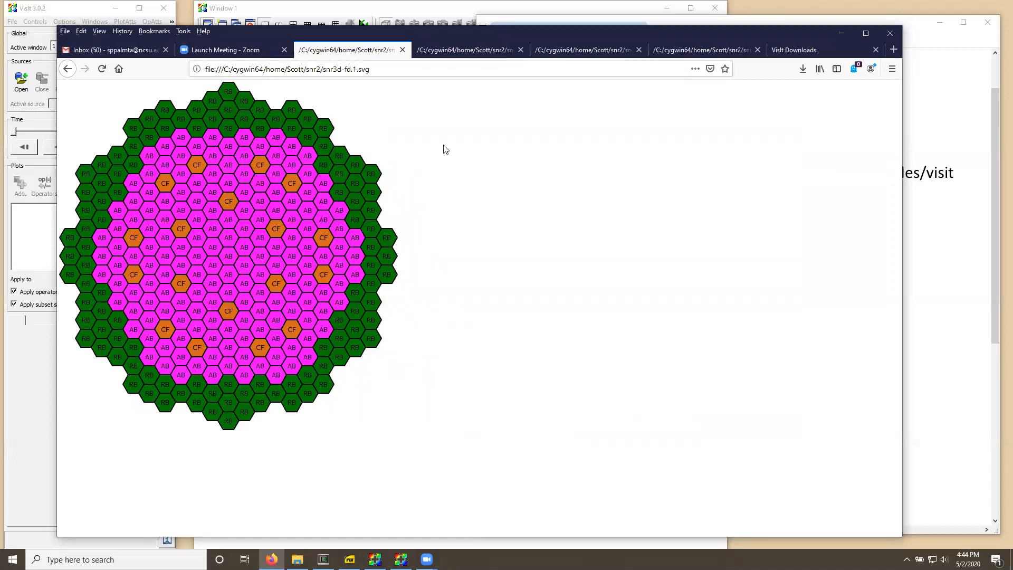
left_click(841, 33)
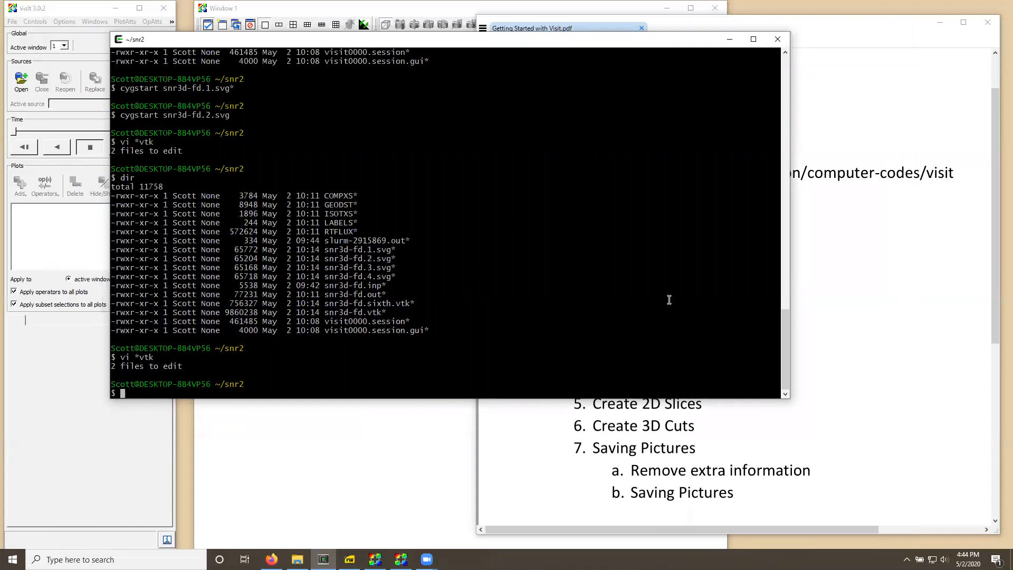
- Check the outline, switch to the VisIt windows, and widen the main control window to reveal the Variables control
left_click(877, 299)
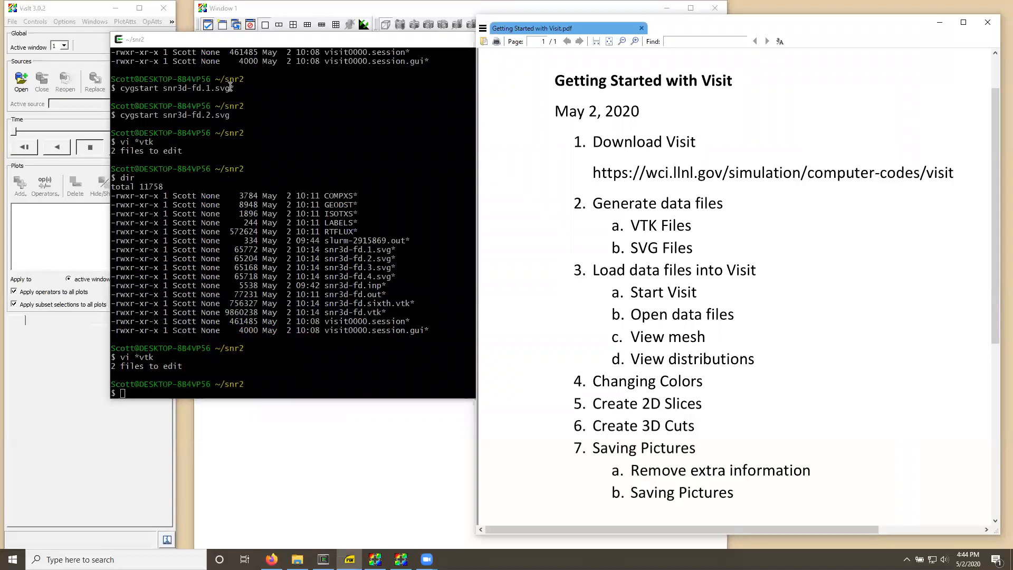
left_click(93, 8)
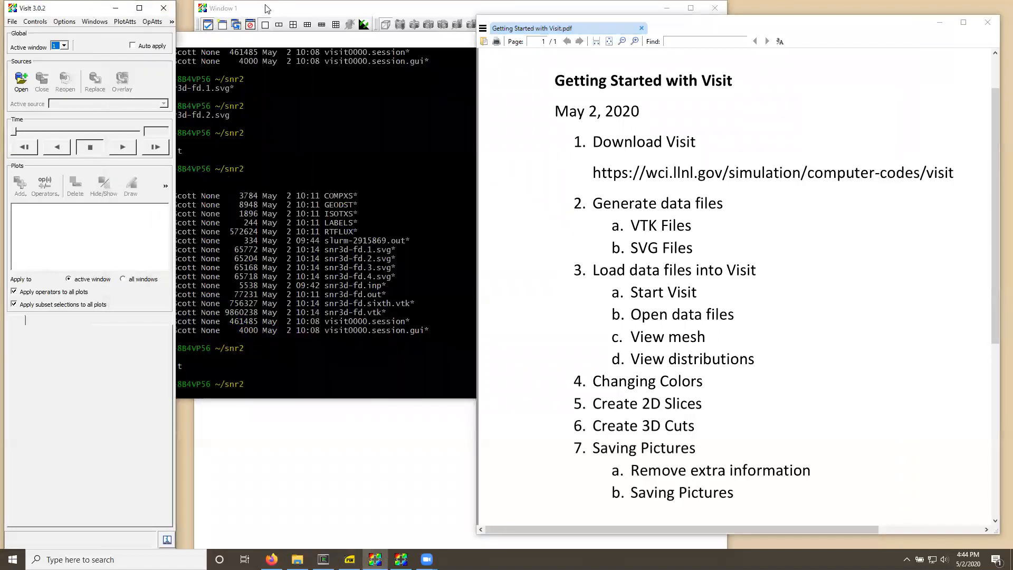
left_click(267, 9)
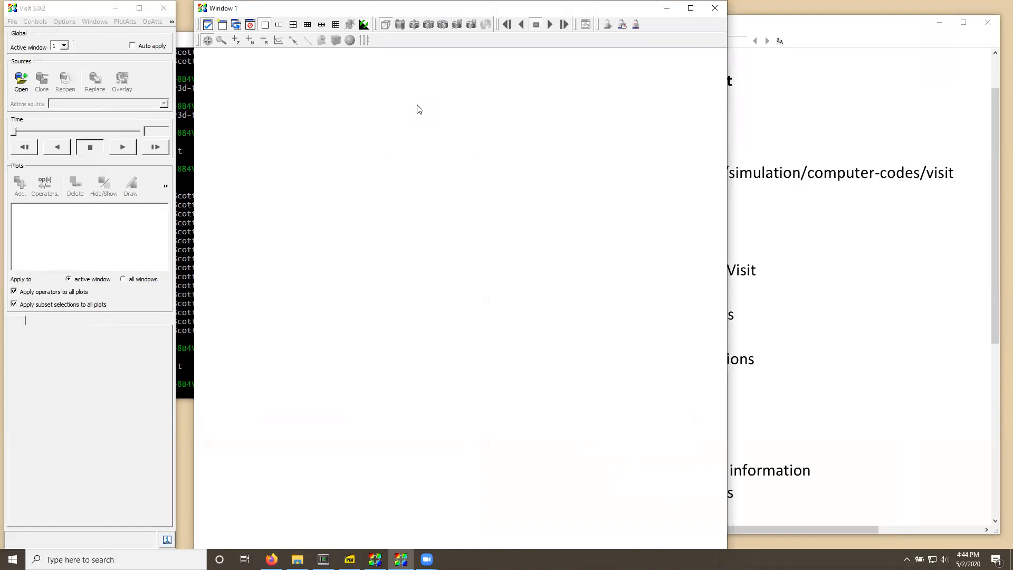
left_click(175, 191)
left_click_drag(175, 191, 183, 191)
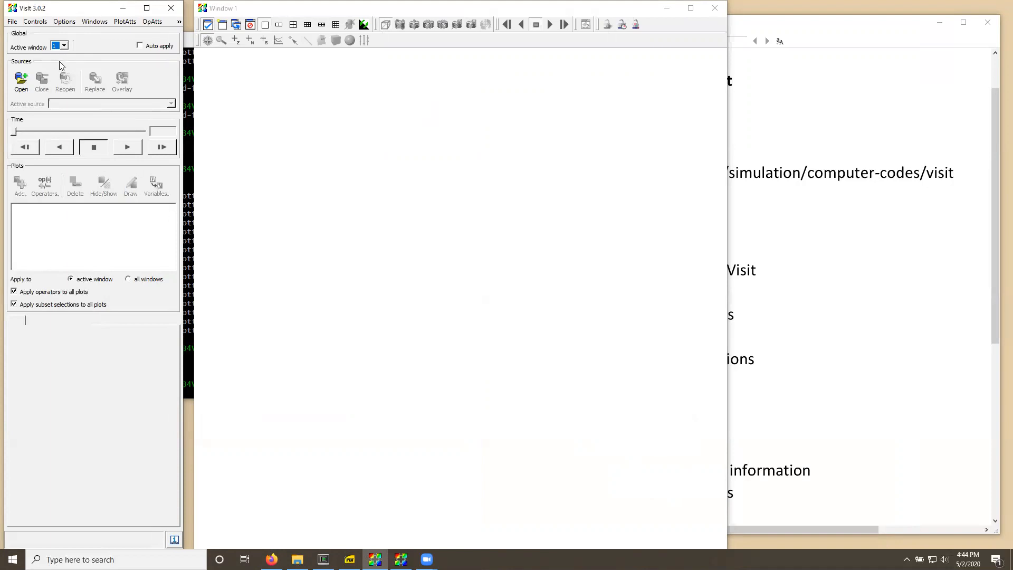
- Open snr3d-fd.vtk from the snr2 folder with file grouping set to Off
left_click(13, 23)
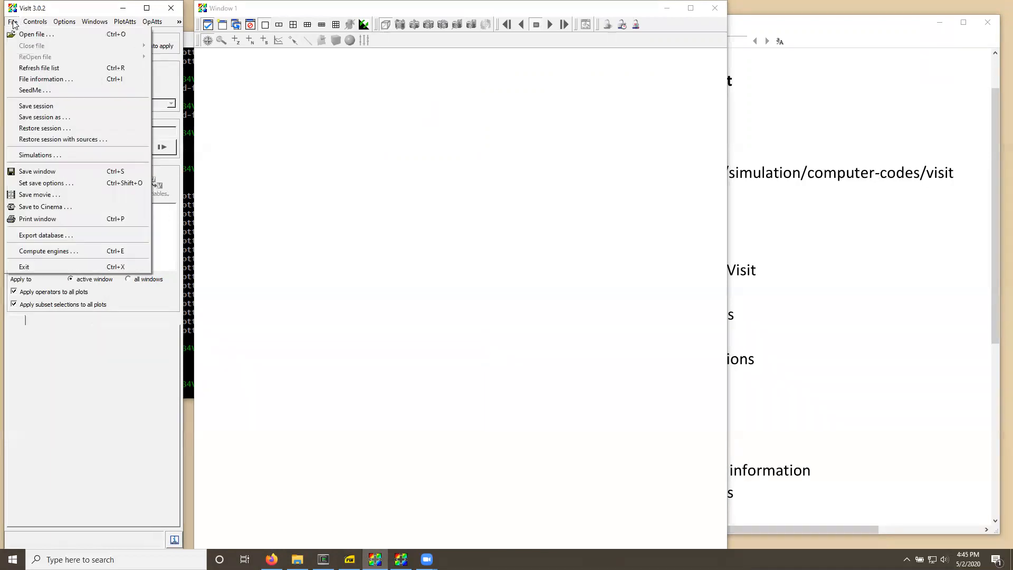
left_click(25, 35)
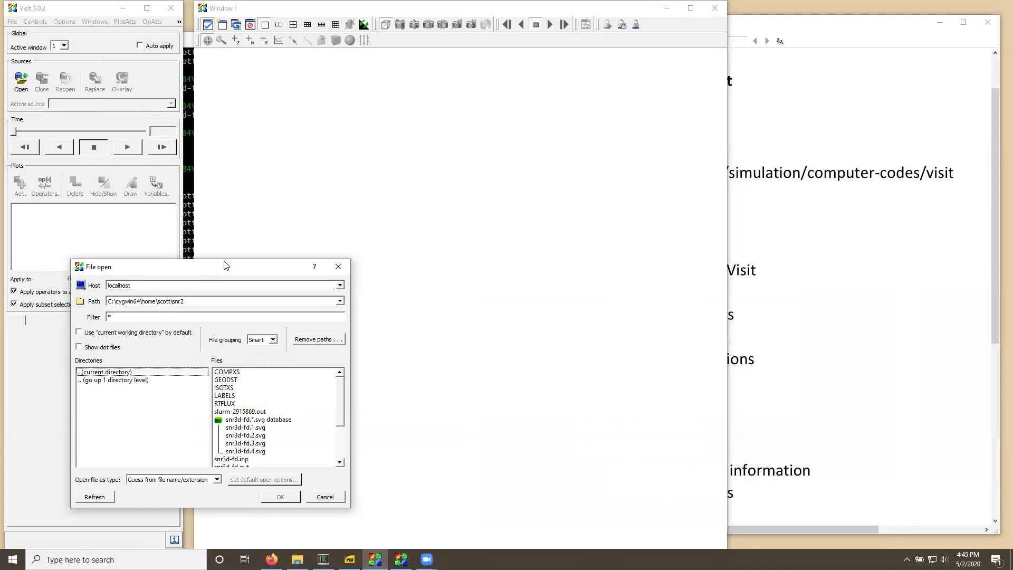
left_click_drag(226, 266, 362, 97)
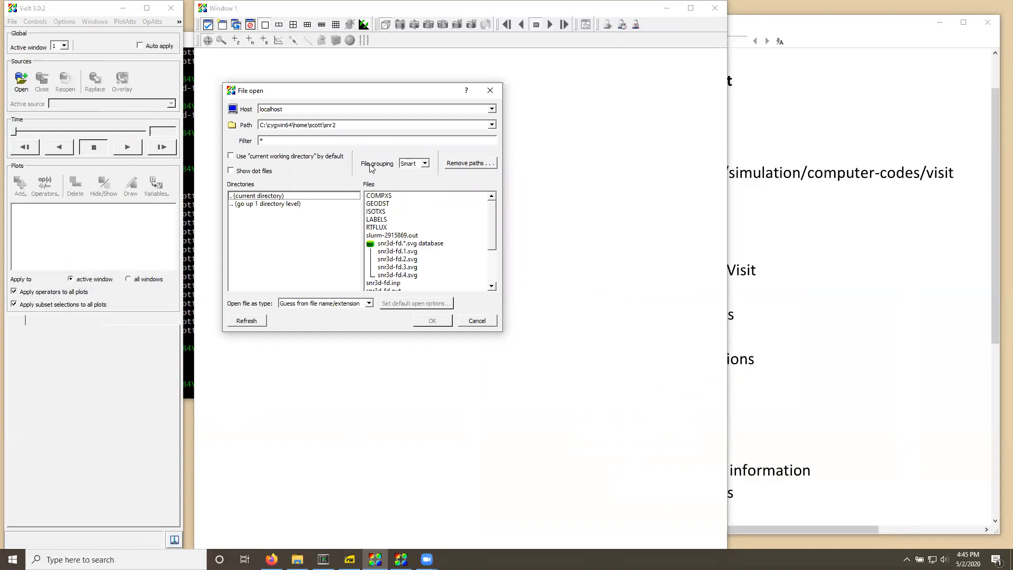
left_click(425, 165)
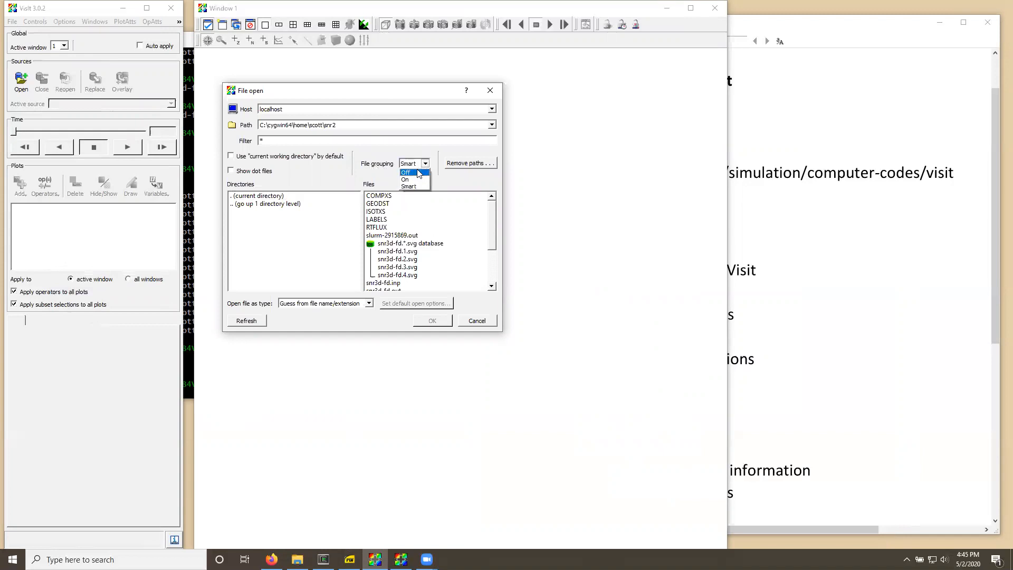
left_click(419, 174)
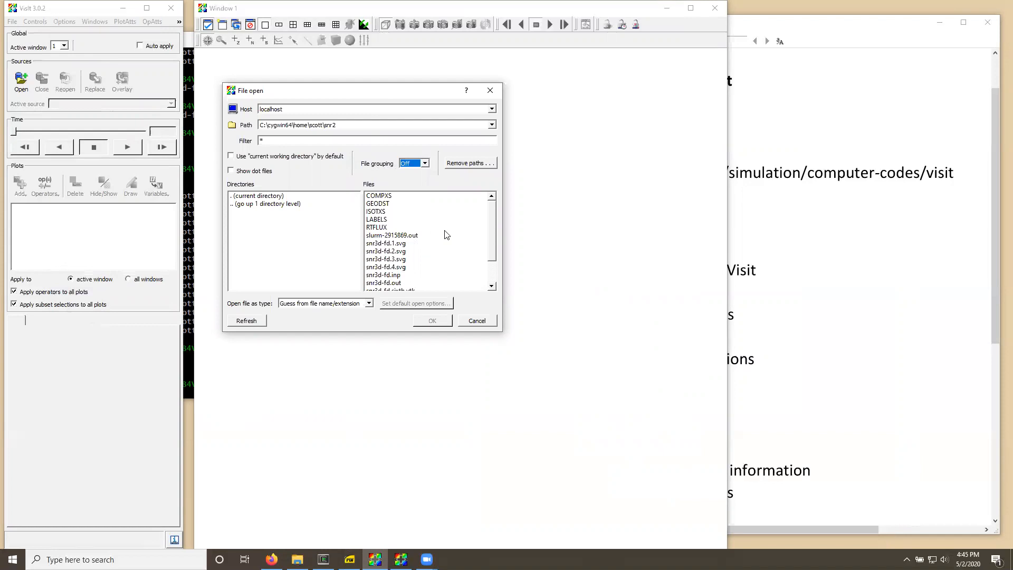
left_click_drag(490, 224, 491, 249)
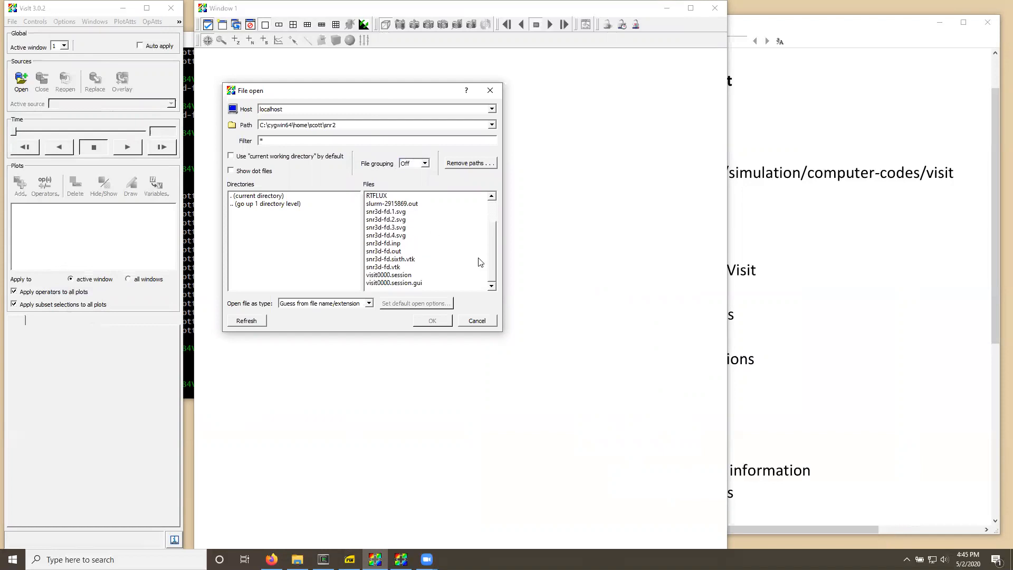
left_click(399, 268)
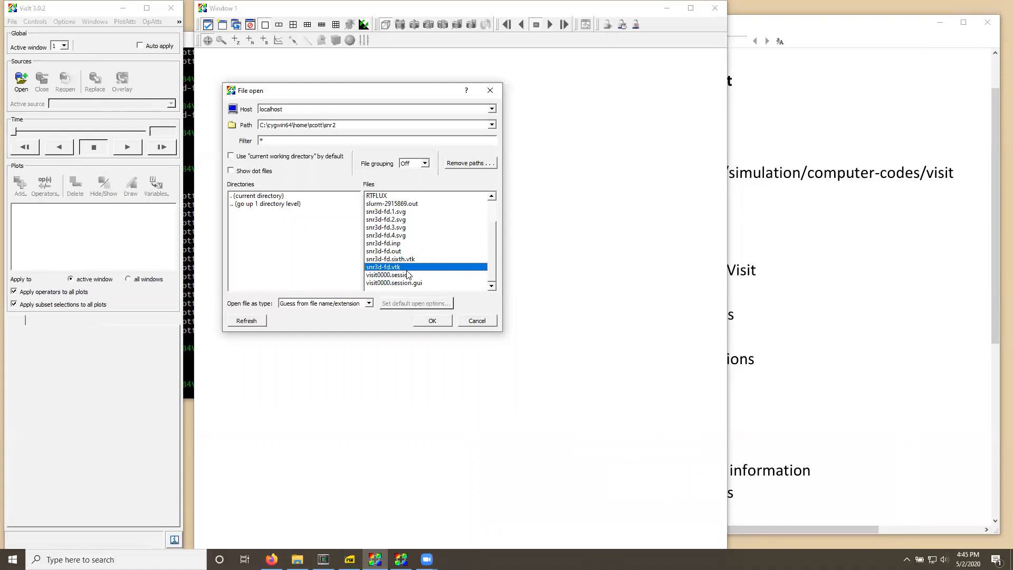
left_click(440, 322)
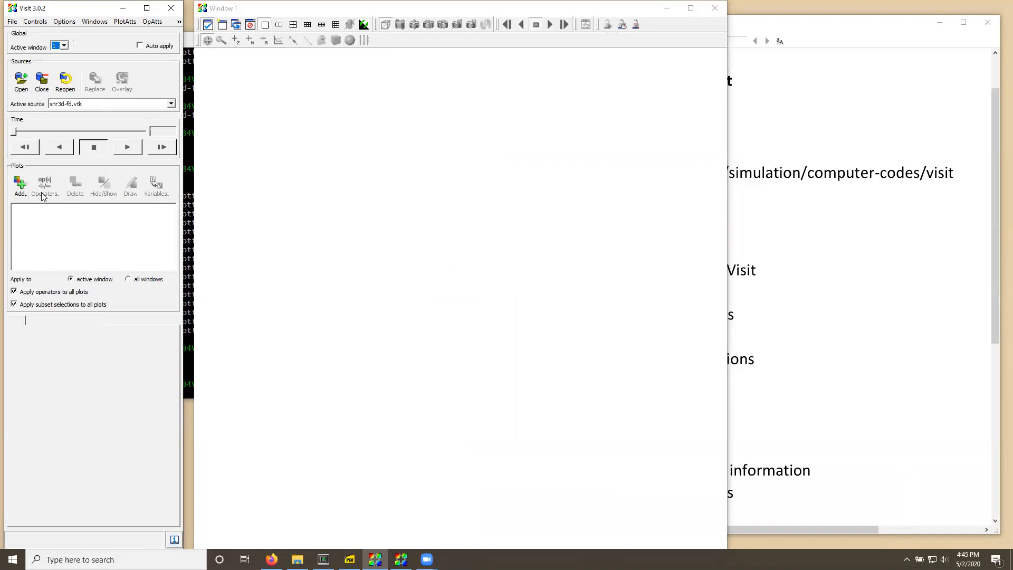
- Add a Mesh plot of the mesh variable and draw it in Window 1
left_click(23, 192)
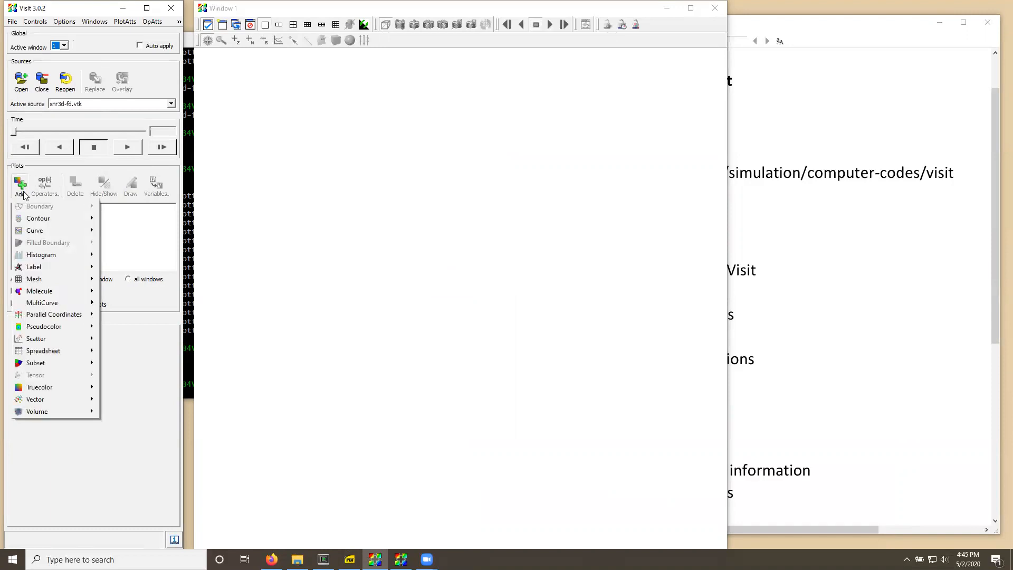
mouse_move(53, 286)
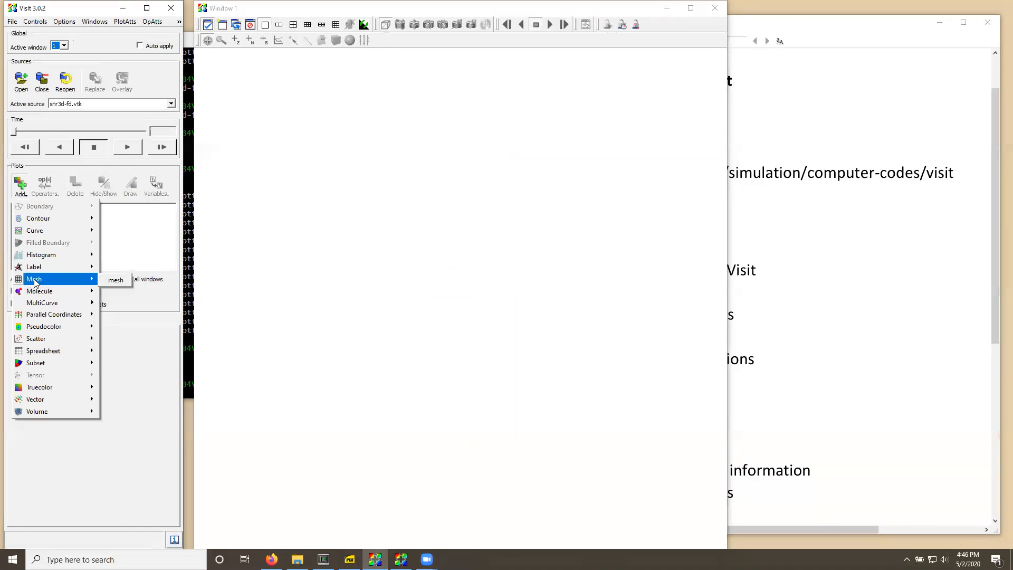
left_click(116, 281)
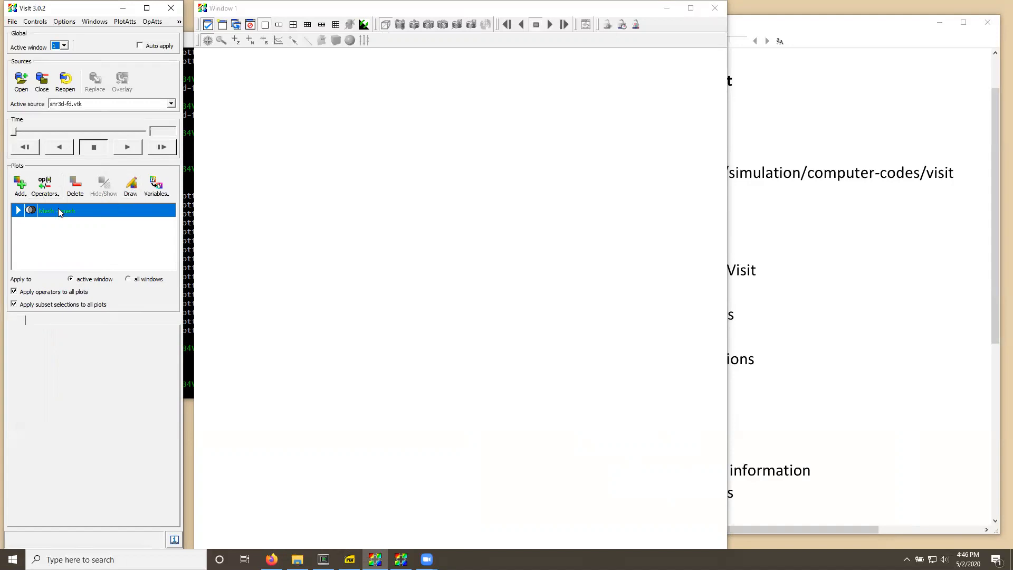
left_click(131, 185)
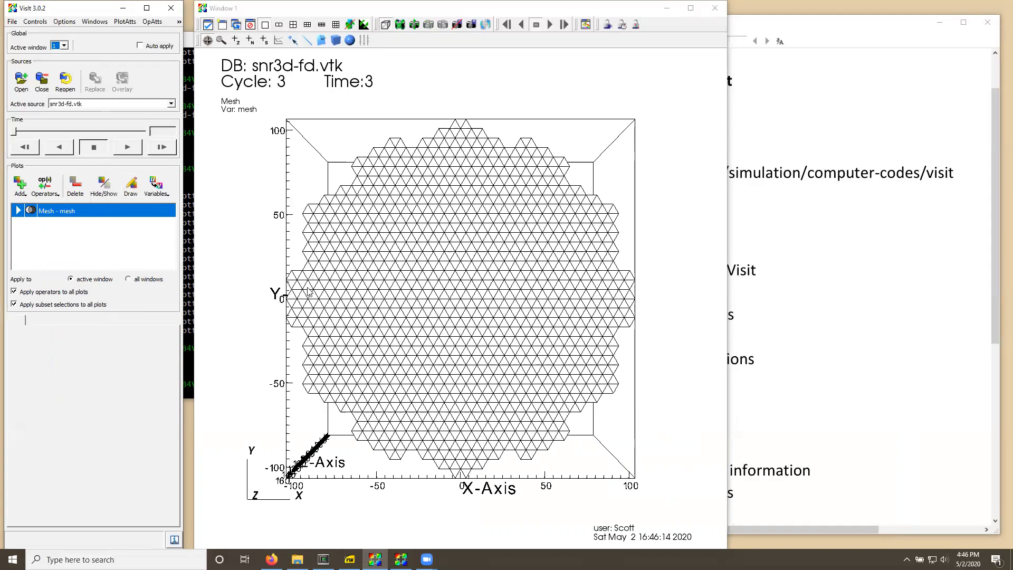
- Rotate the drawn mesh to examine the top and sides of the core in 3D
left_click_drag(451, 321, 515, 338)
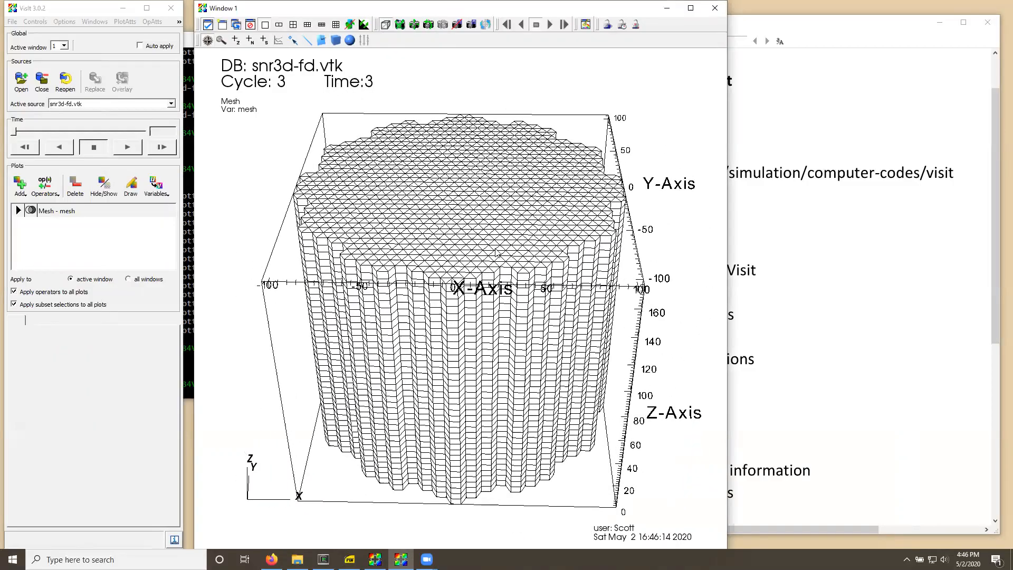
left_click_drag(485, 283, 484, 235)
left_click_drag(348, 374, 365, 374)
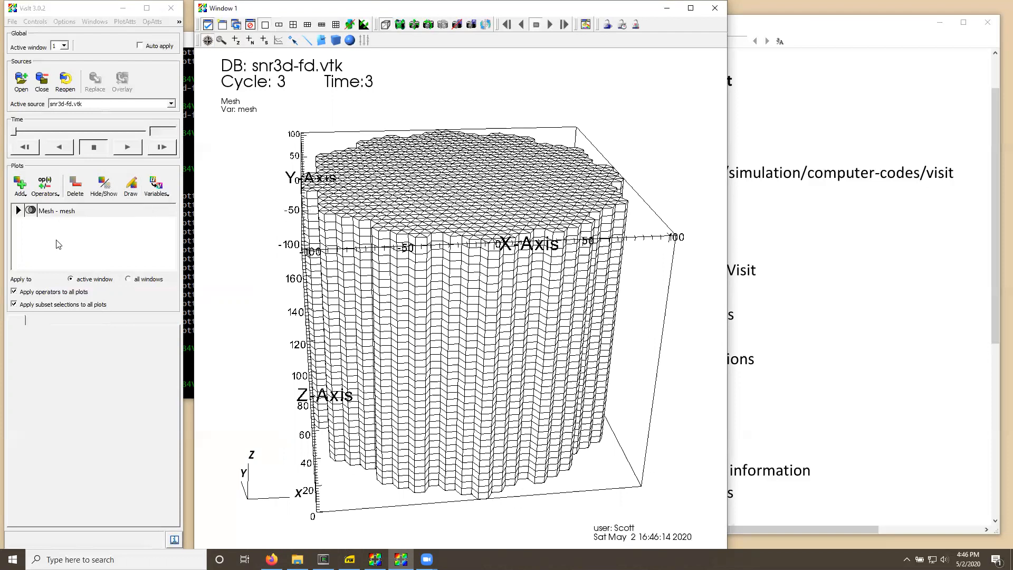
- Add a Pseudocolor plot of the material variable and draw it over the mesh
left_click(20, 185)
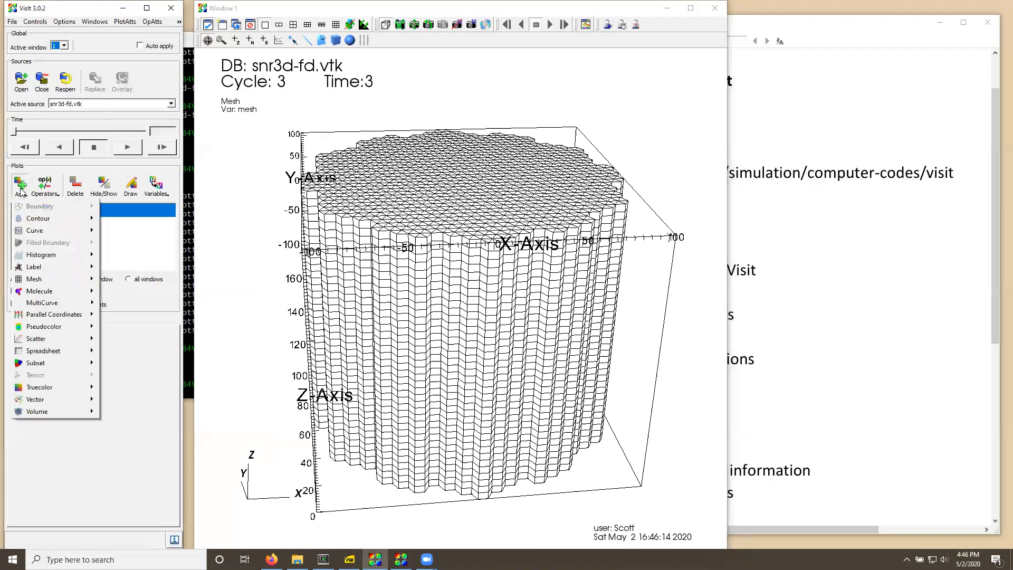
mouse_move(42, 328)
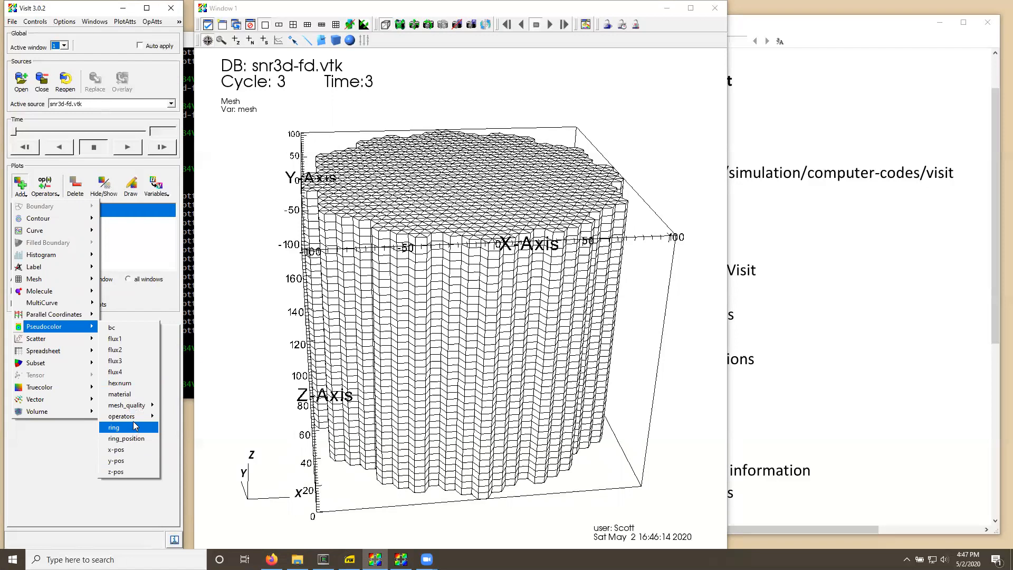
left_click(128, 395)
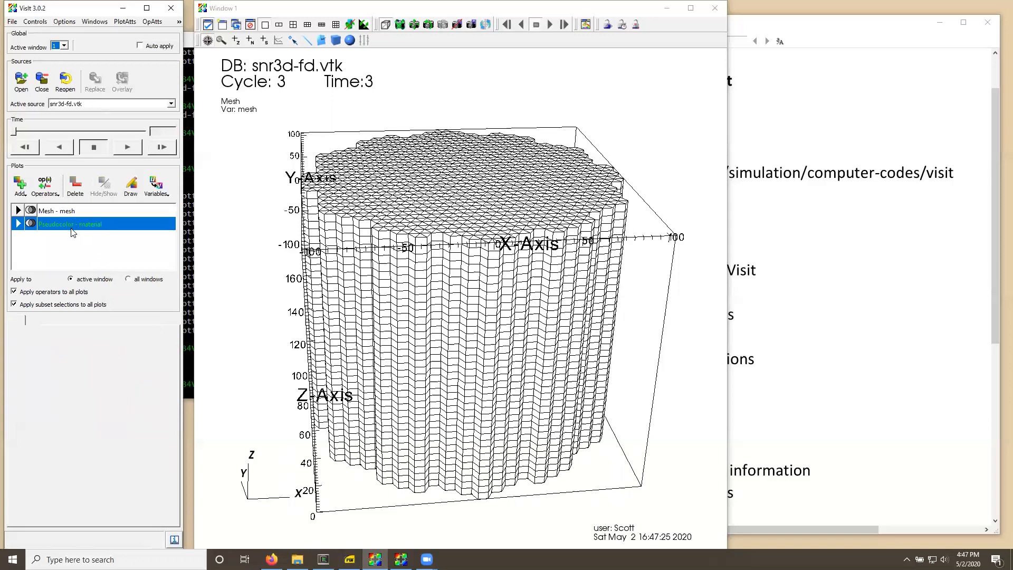
left_click(132, 186)
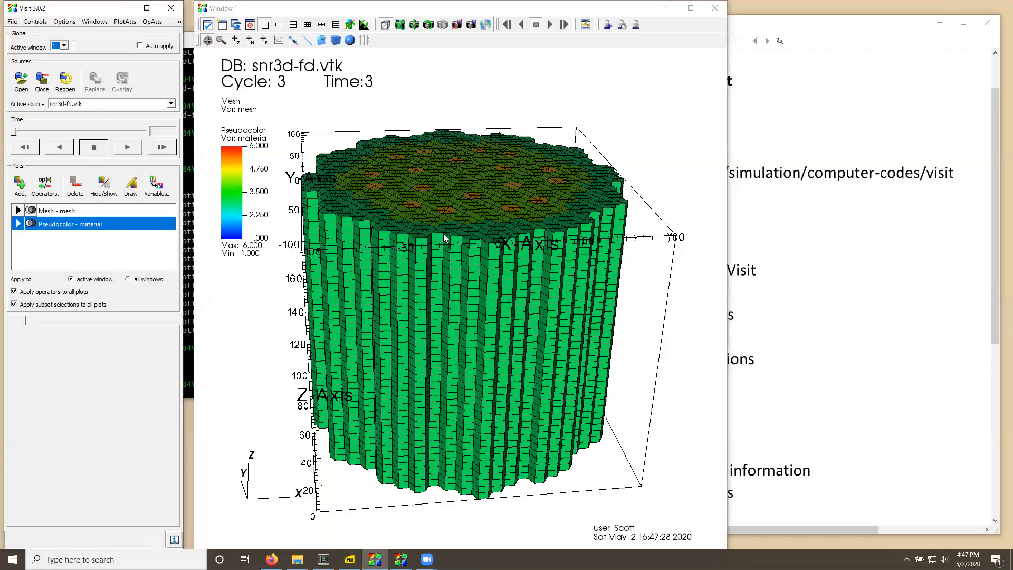
- Rotate the colored core to examine the material distribution, and check the outline for the following topic
left_click_drag(438, 236, 469, 251)
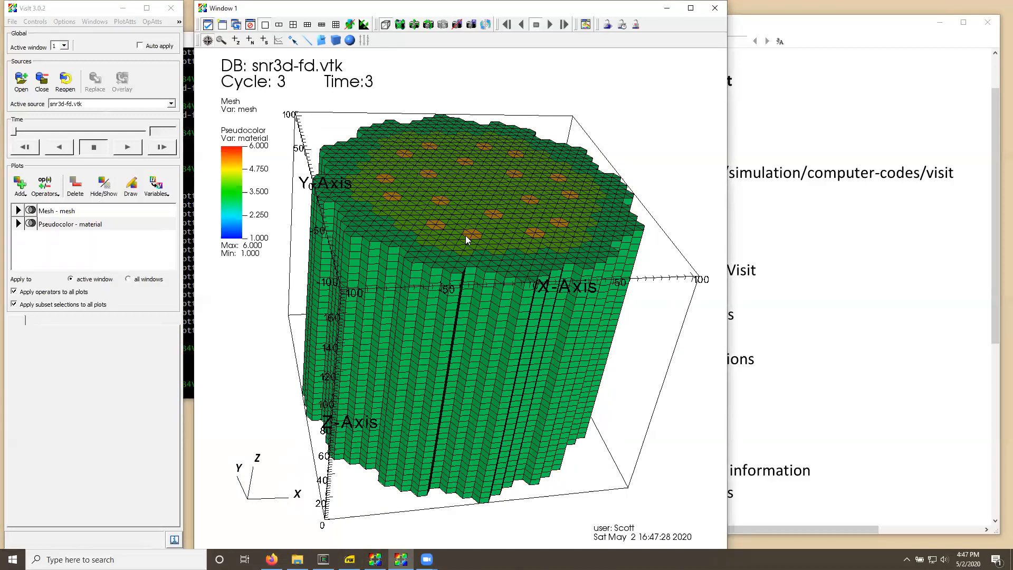
left_click_drag(529, 298, 507, 345)
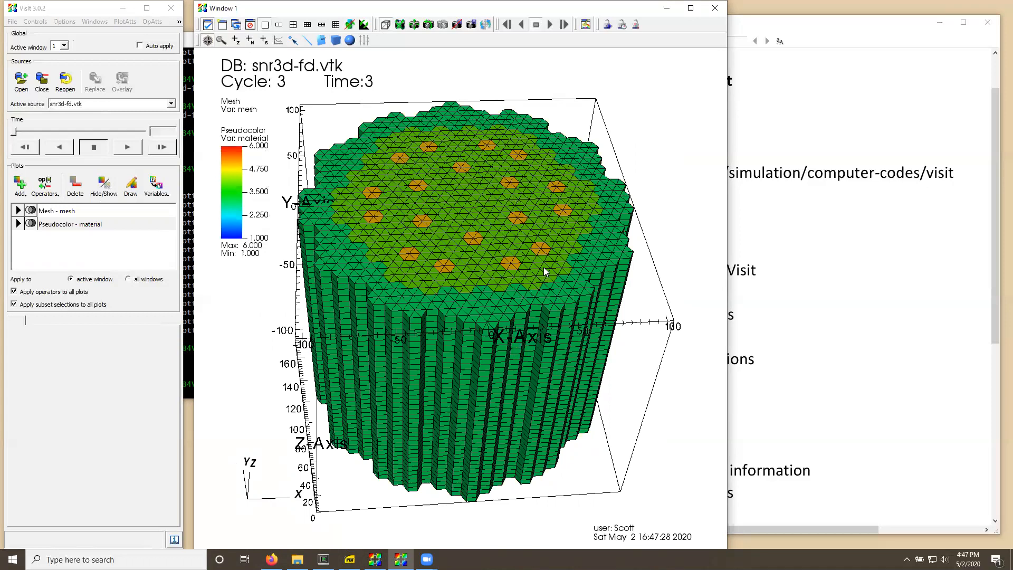
left_click(876, 30)
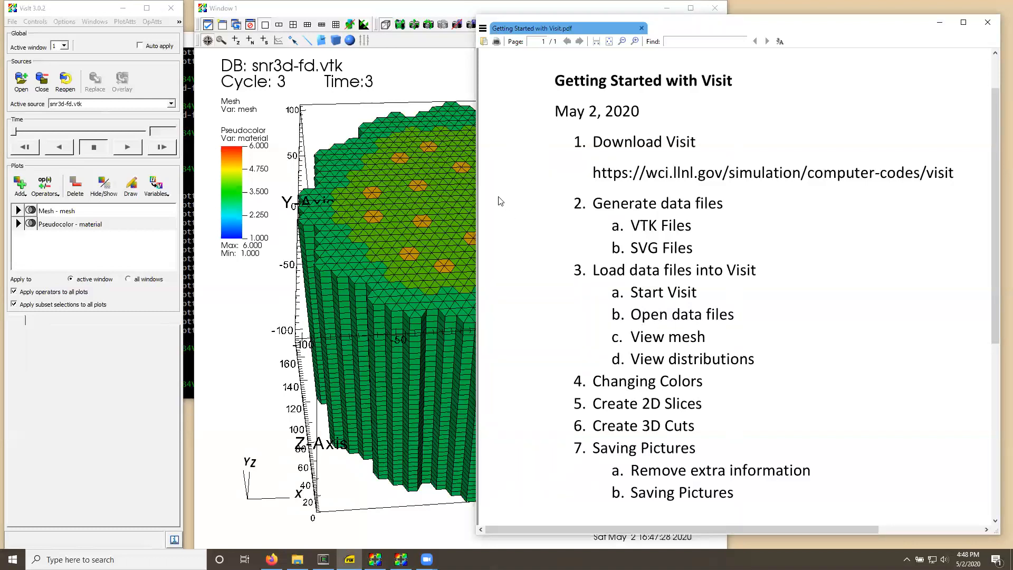
left_click(386, 24)
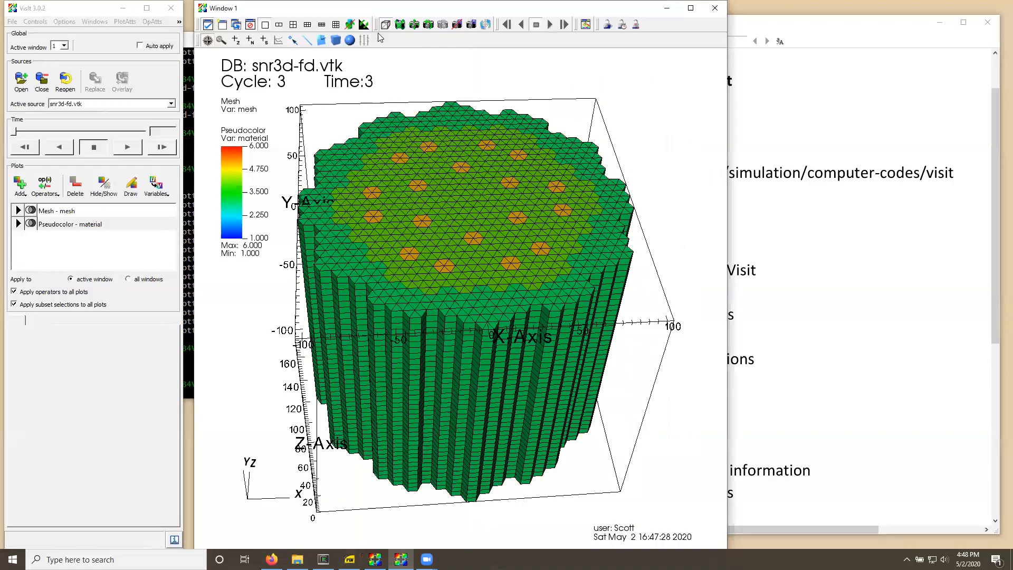
mouse_move(484, 275)
left_mouse_down()
mouse_move(491, 260)
mouse_move(486, 268)
left_mouse_up()
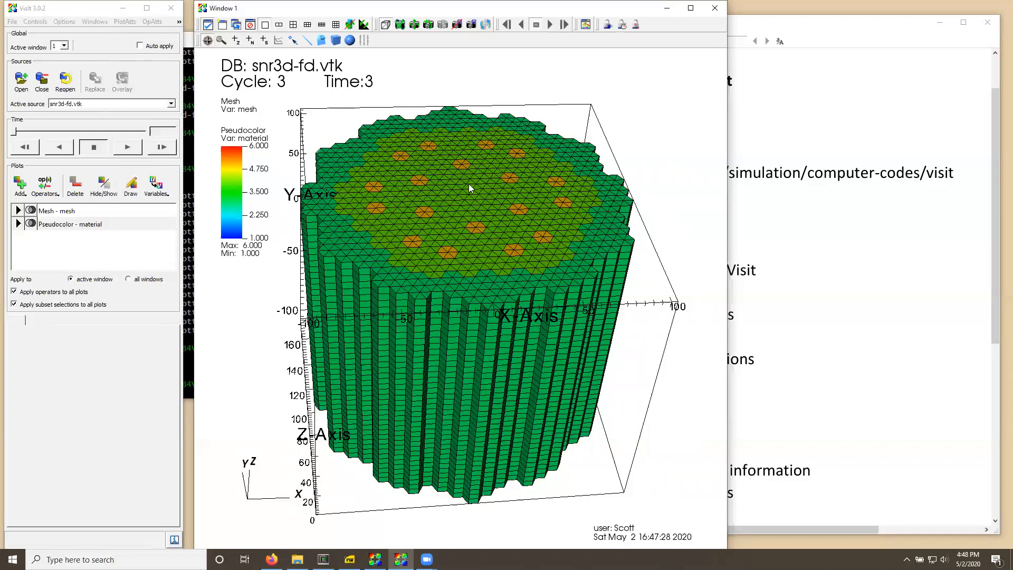
- Open the color table settings and apply amino_rasmol as the continuous color table, after trying hot_desaturated
left_click(125, 21)
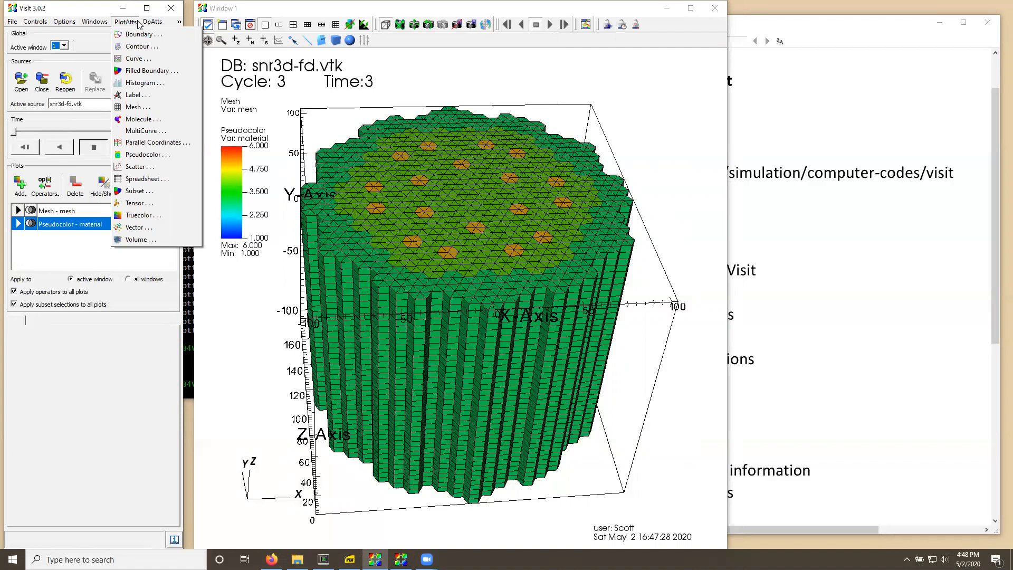
mouse_move(152, 24)
mouse_move(40, 23)
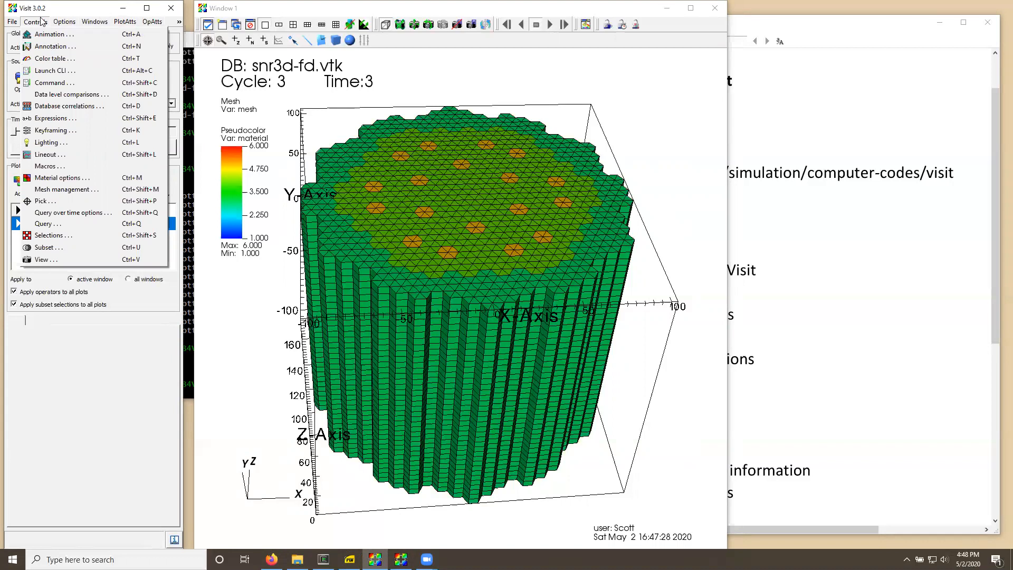
left_click(52, 59)
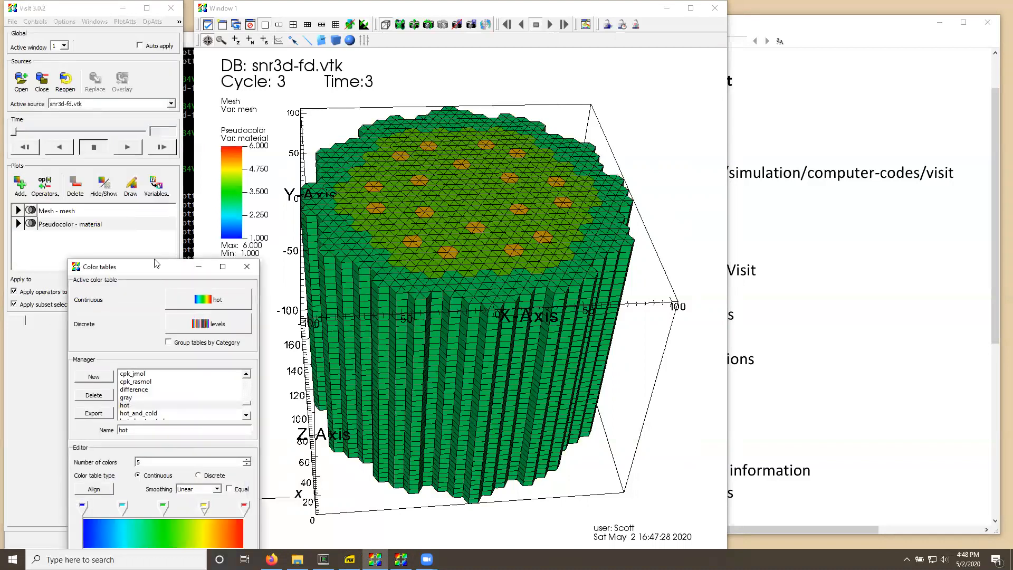
left_click_drag(156, 263, 799, 74)
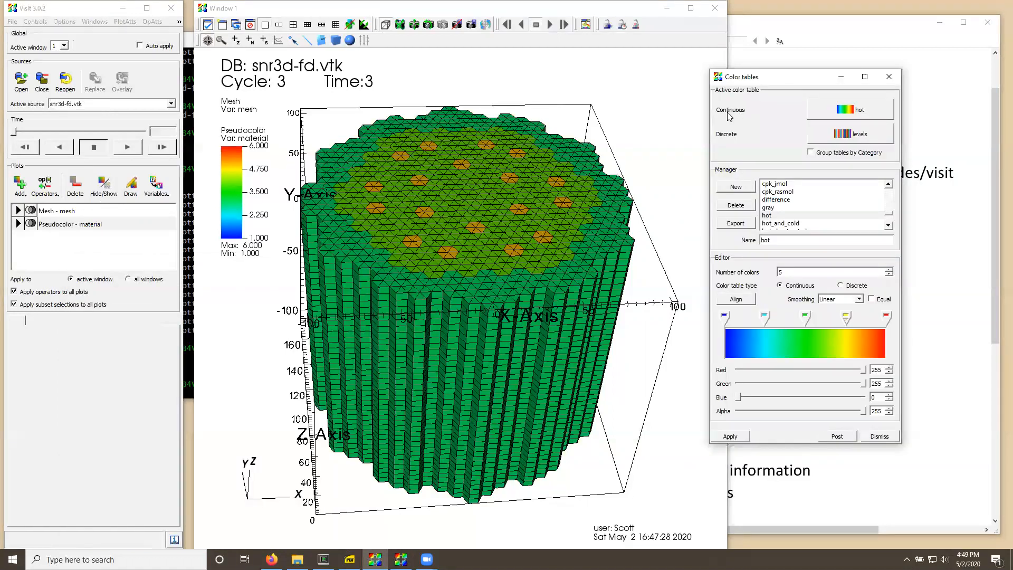
left_click(866, 111)
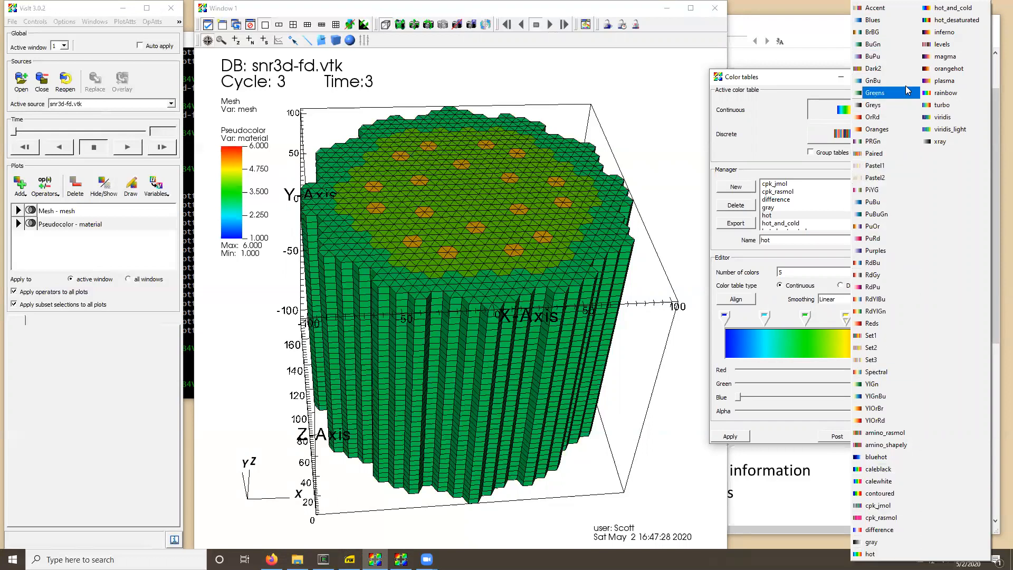
left_click(953, 25)
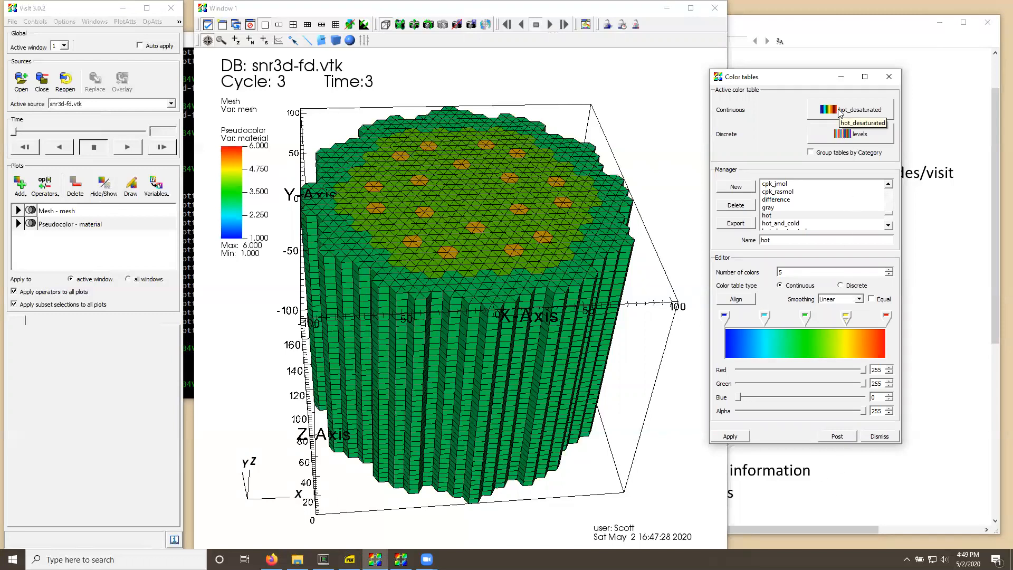
left_click(867, 112)
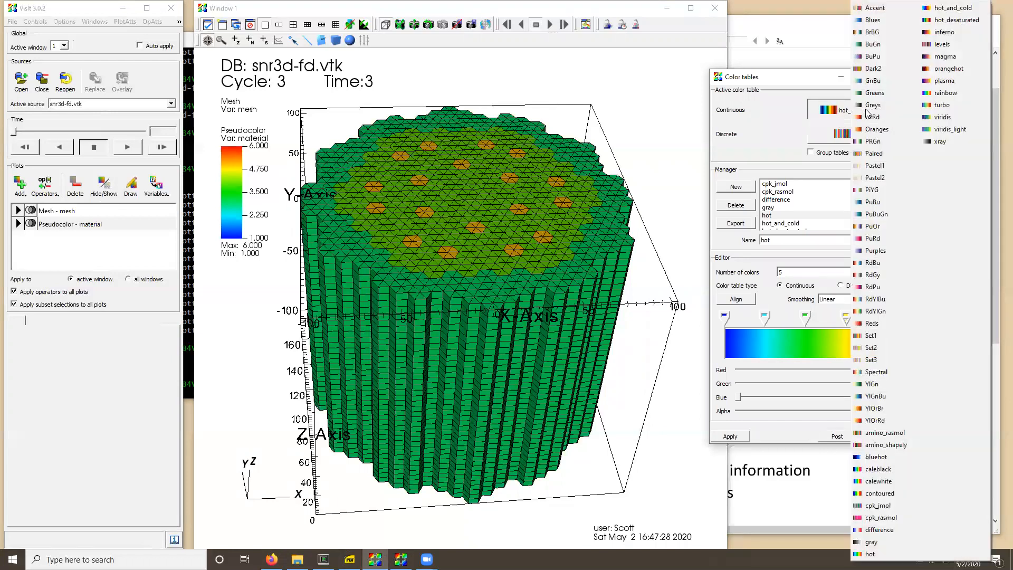
left_click(889, 434)
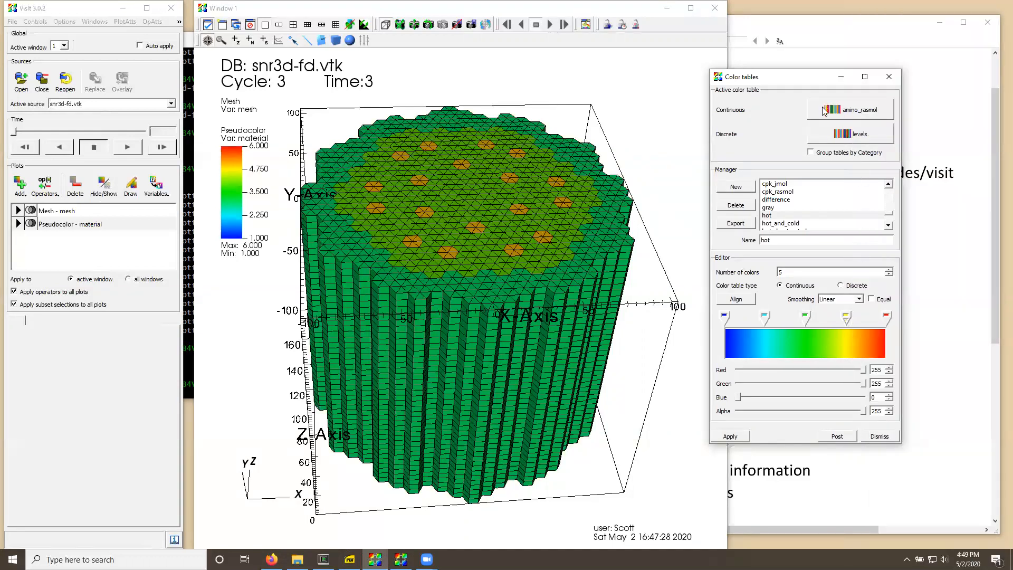
left_click(731, 437)
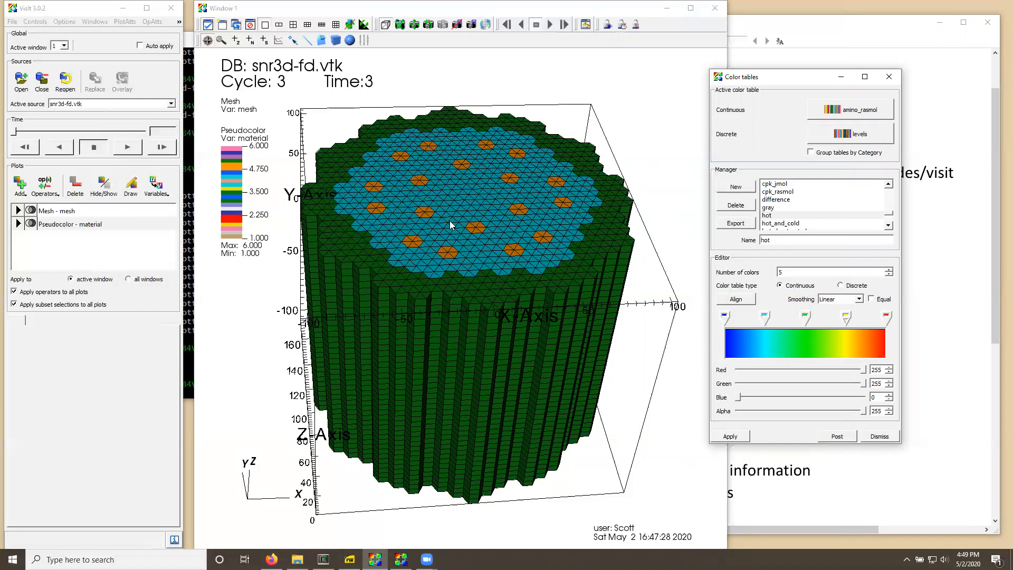
- Restore hot as the active continuous color table, apply it, and close the color table settings
left_click(859, 111)
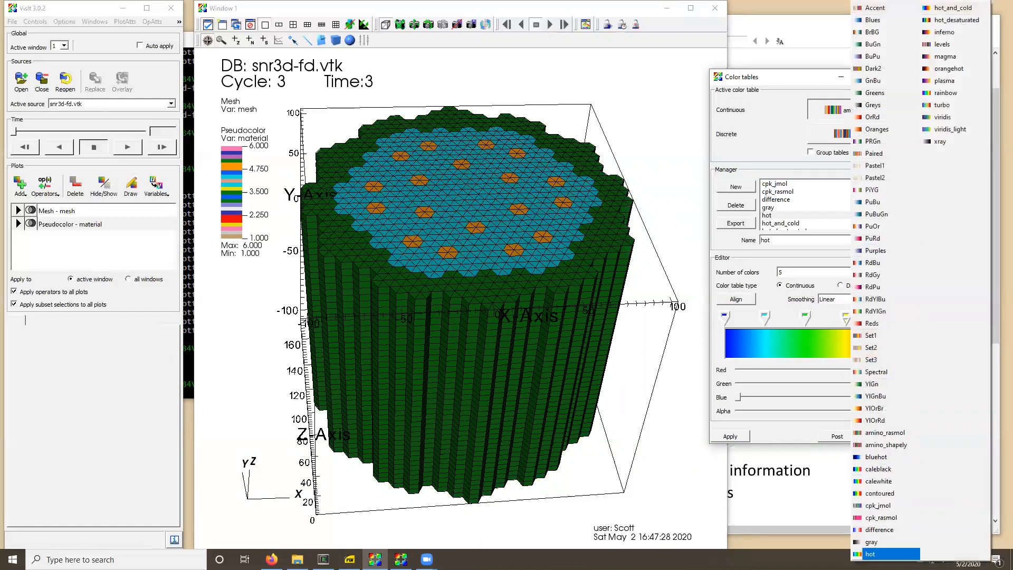
left_click(878, 553)
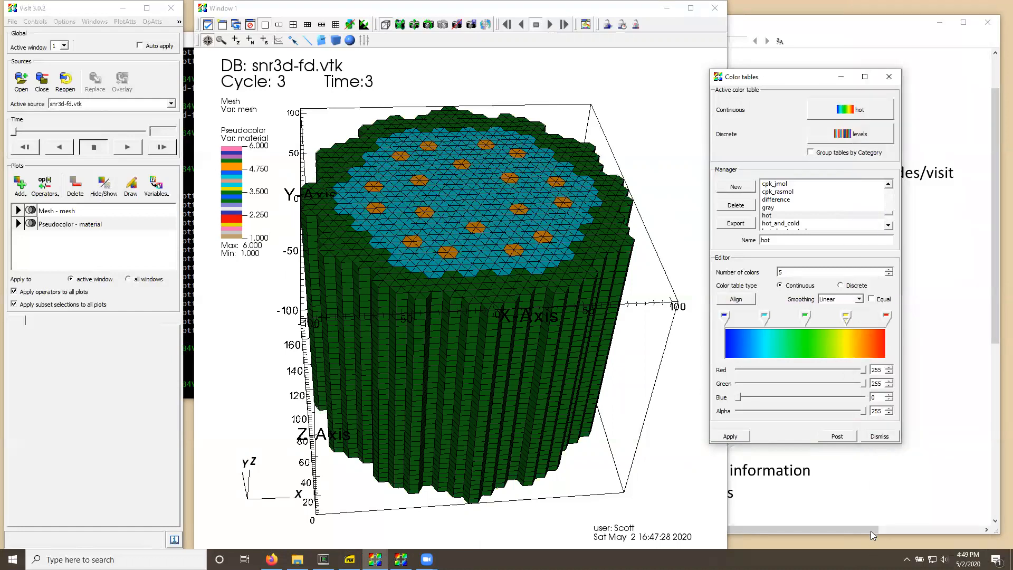
left_click(730, 437)
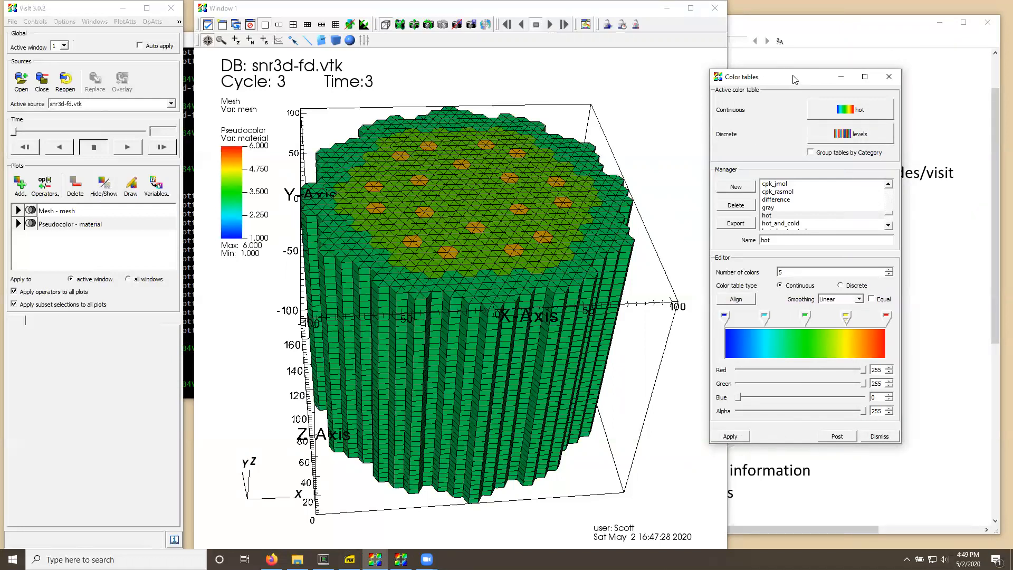
left_click_drag(792, 79, 821, 38)
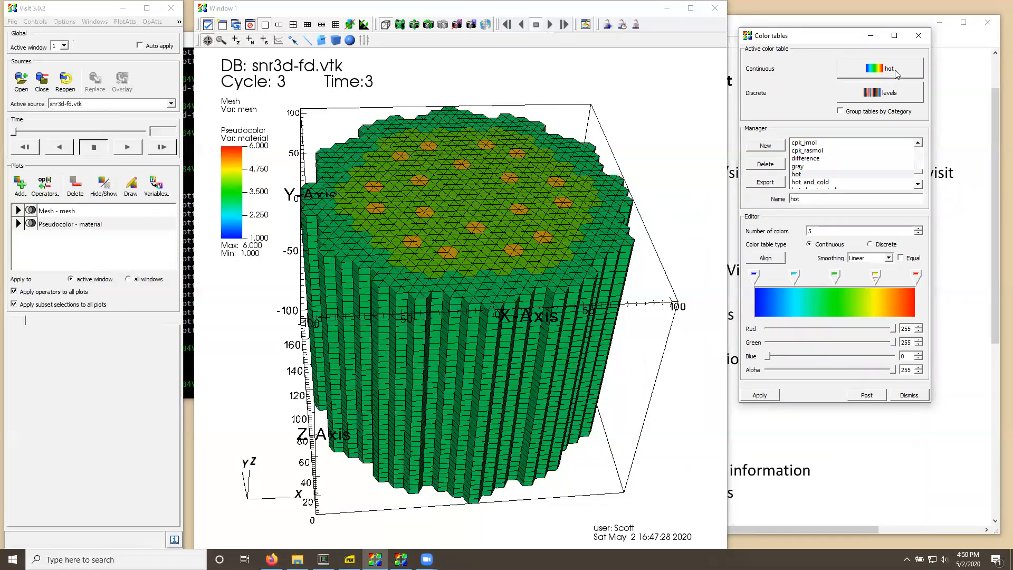
left_click(919, 35)
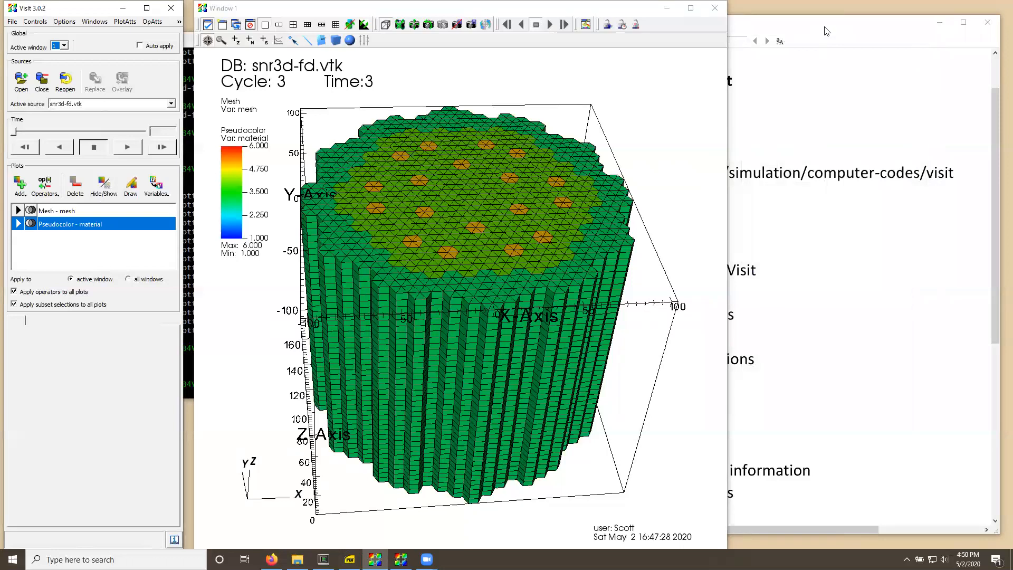
- Open the Slice operator attributes and set the slice normal to the orthogonal Z axis
left_click(826, 31)
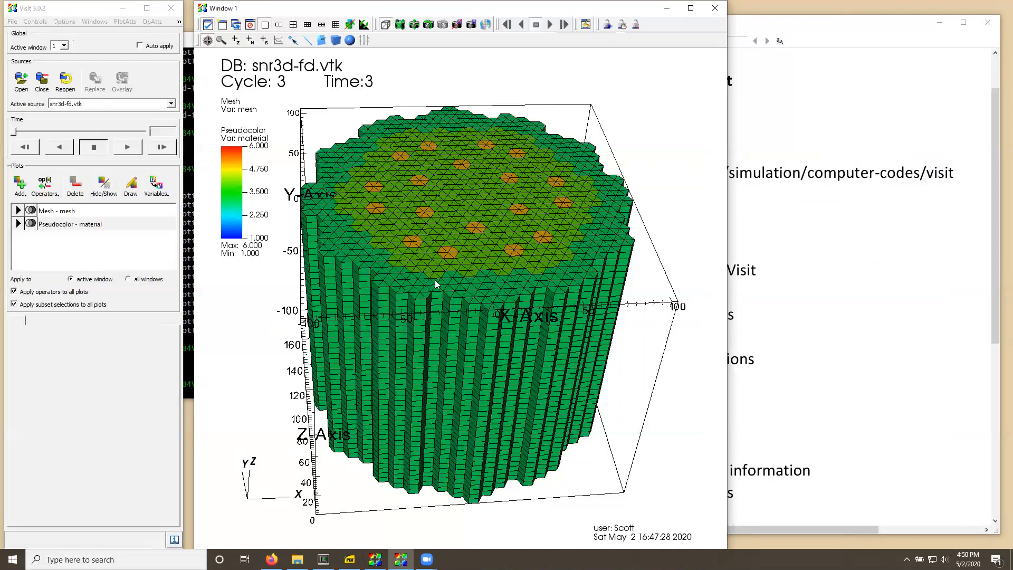
left_click_drag(462, 247, 465, 236)
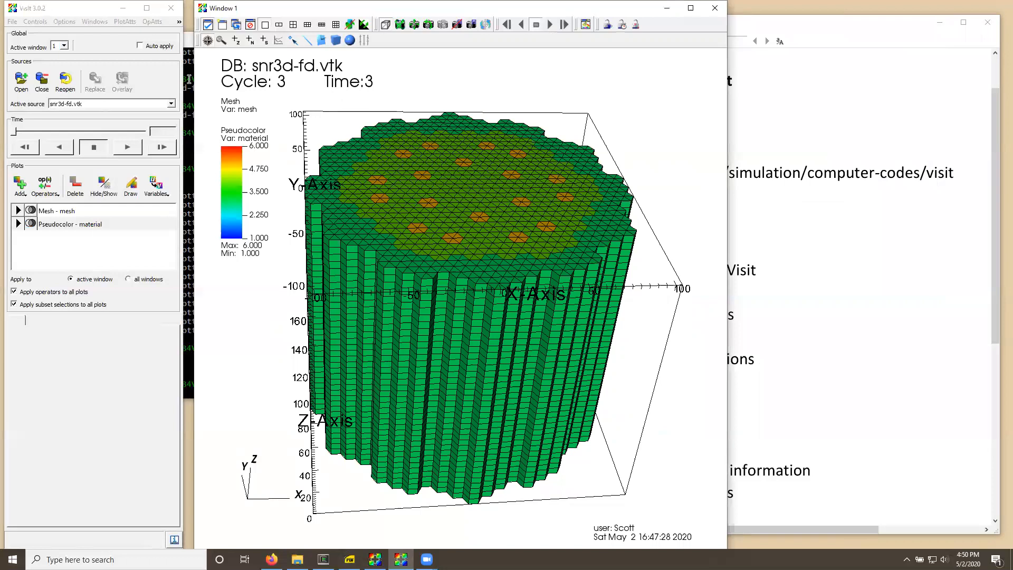
left_click(154, 24)
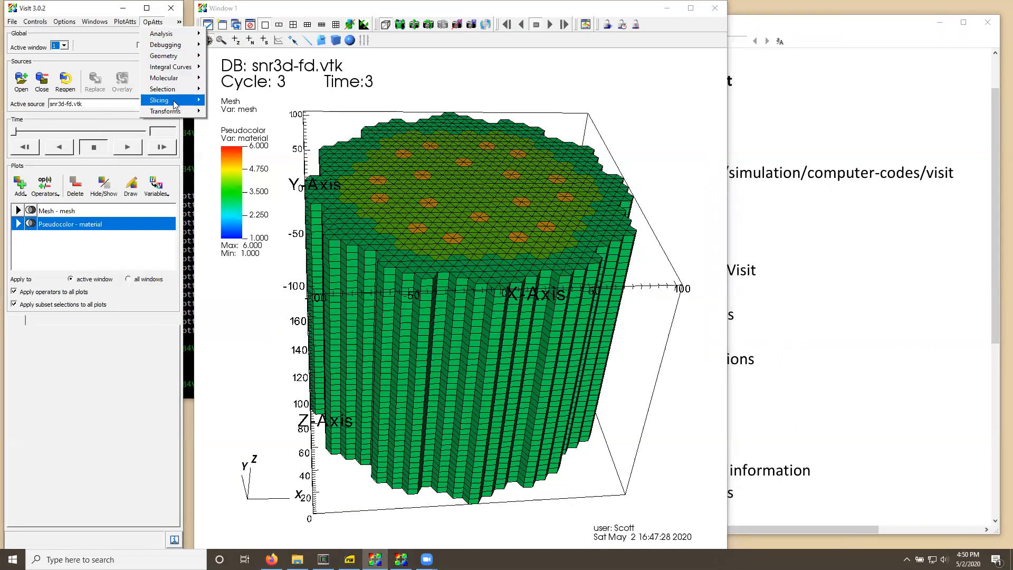
mouse_move(173, 104)
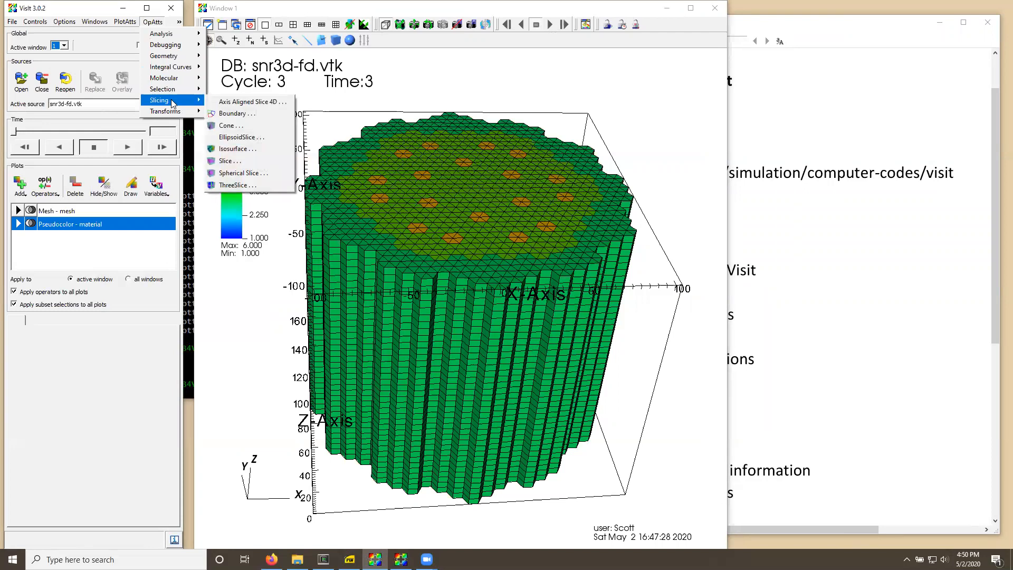
left_click(230, 162)
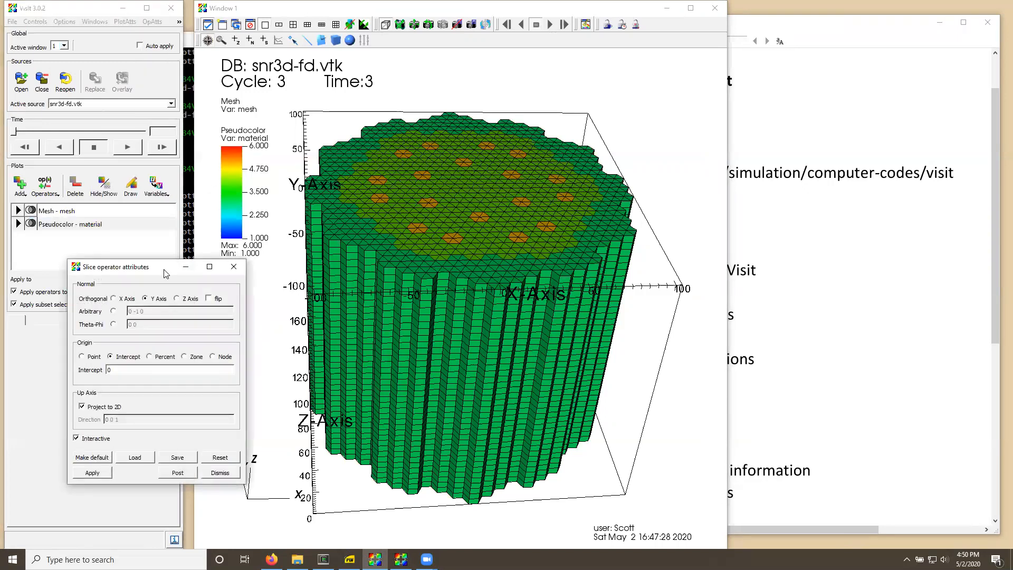
left_click_drag(166, 273, 787, 128)
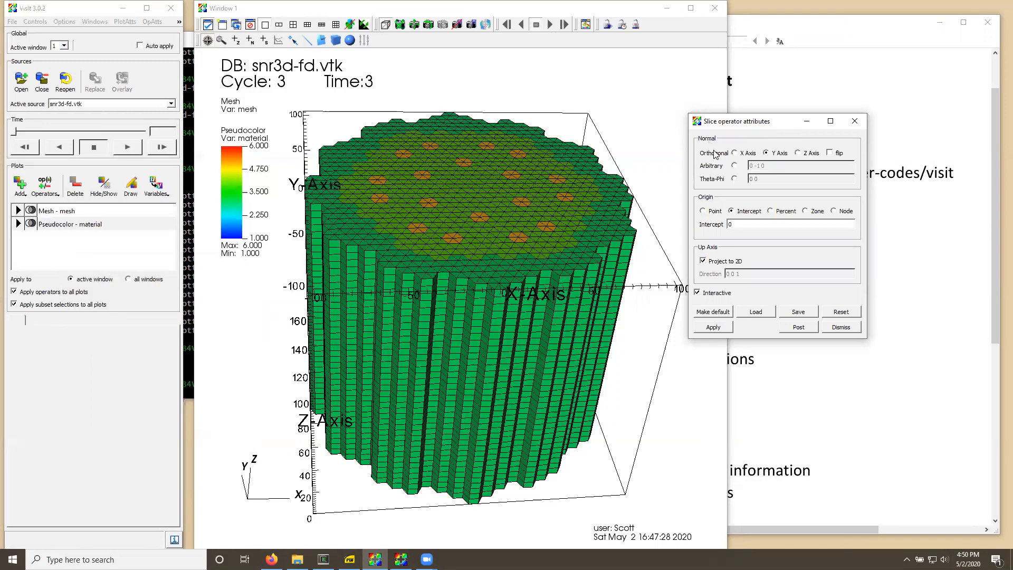
left_click(798, 153)
left_click_drag(502, 308, 477, 277)
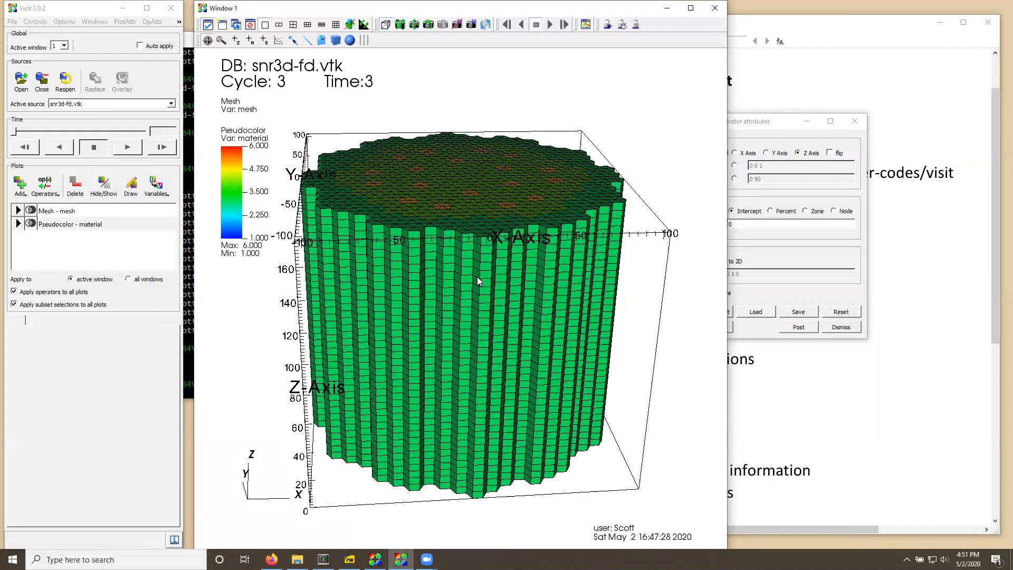
- Set the slice intercept to 90, apply the Slice operator to the plots without further prompting, and draw the 2D slice
left_click(778, 126)
double_click(736, 224)
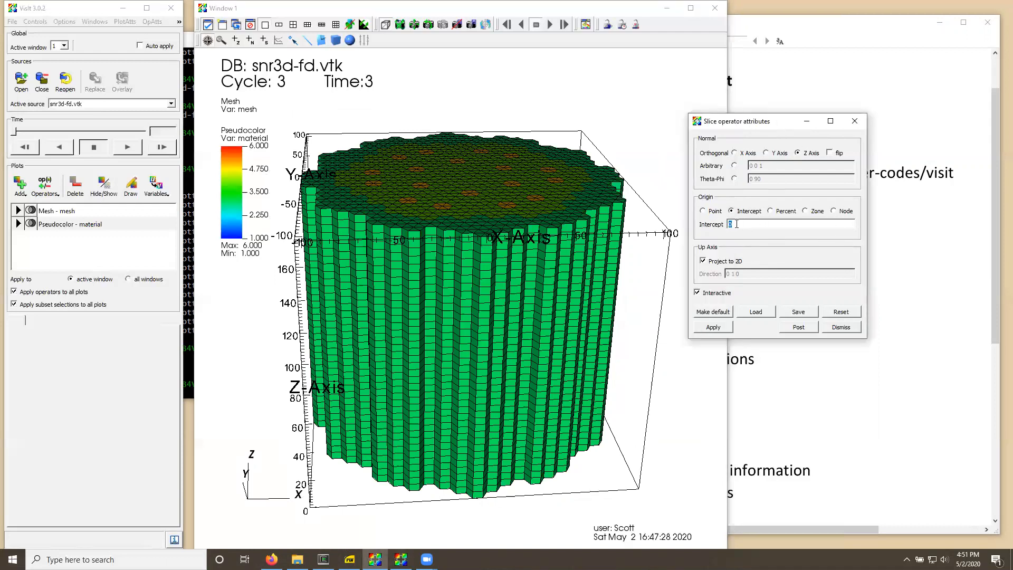
type("90")
left_click(714, 327)
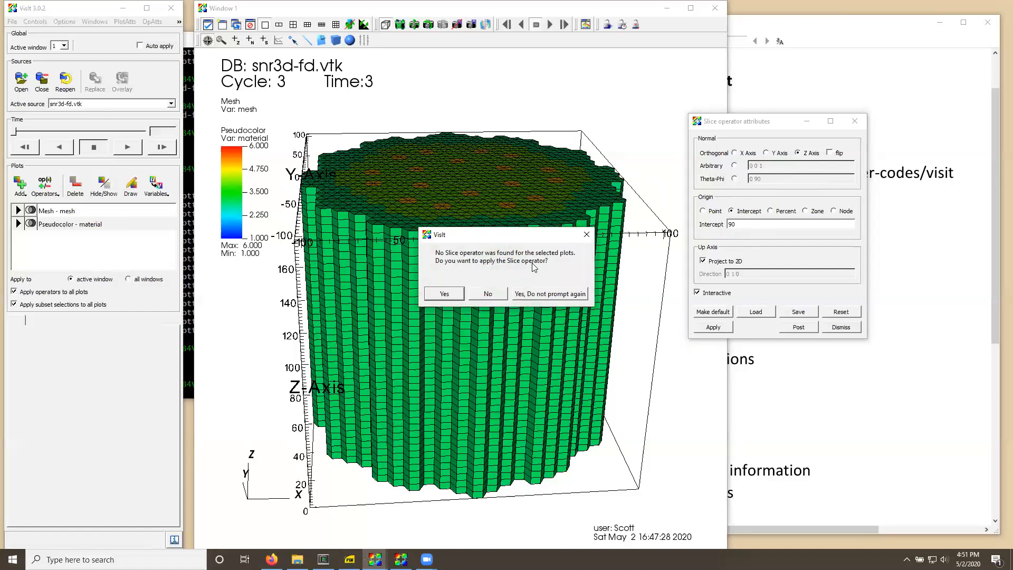
left_click(531, 297)
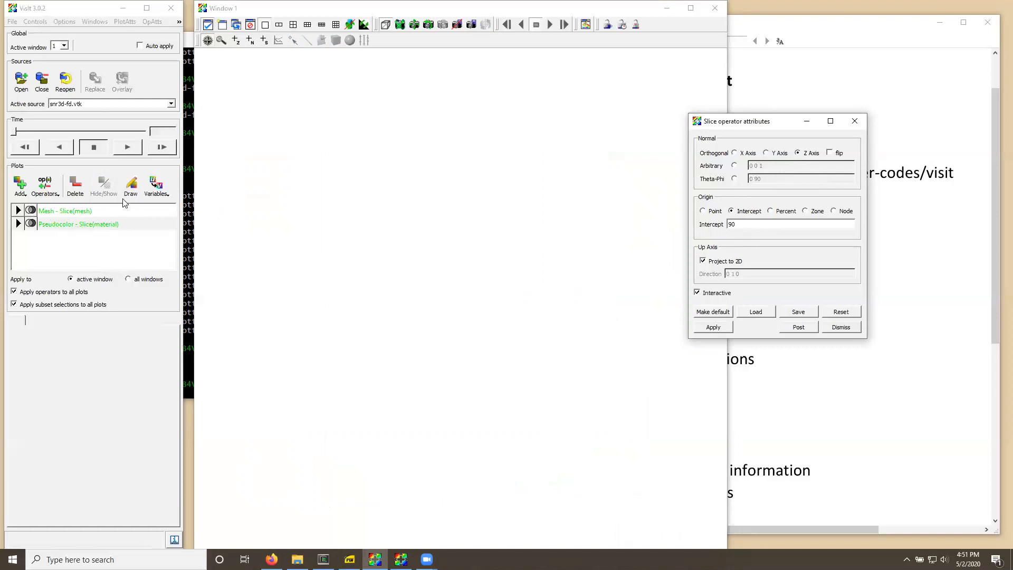
left_click(132, 186)
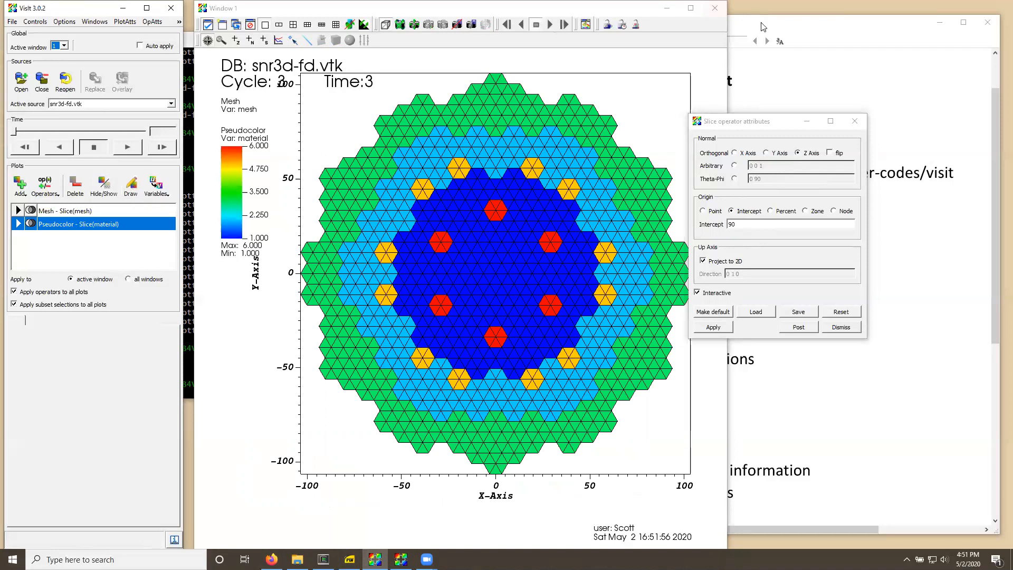
left_click(790, 125)
left_click_drag(790, 124, 820, 102)
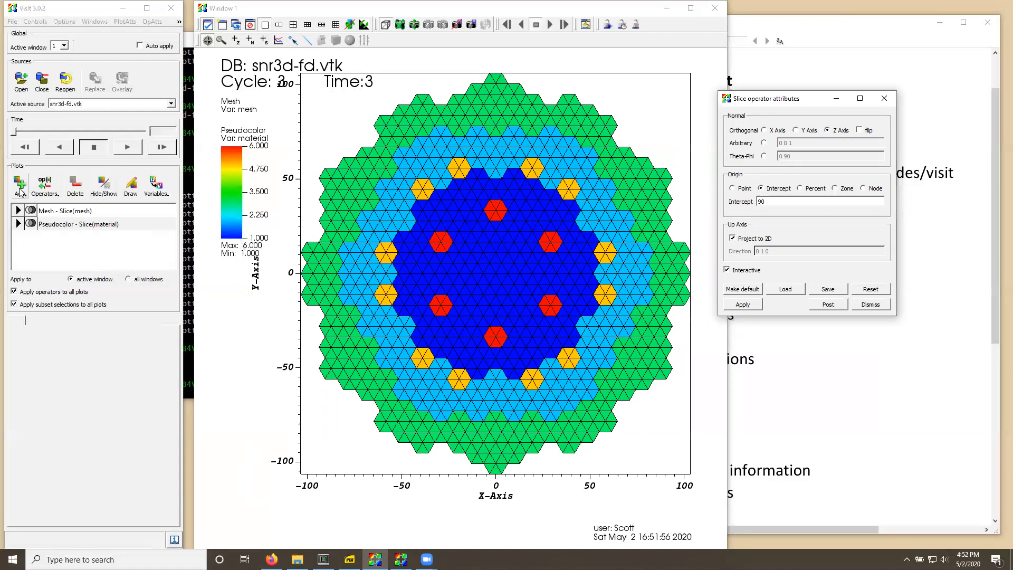
- Plot flux1, flux2, flux3 and flux4 in turn as the Pseudocolor variable on the Z-axis slice
left_click(158, 189)
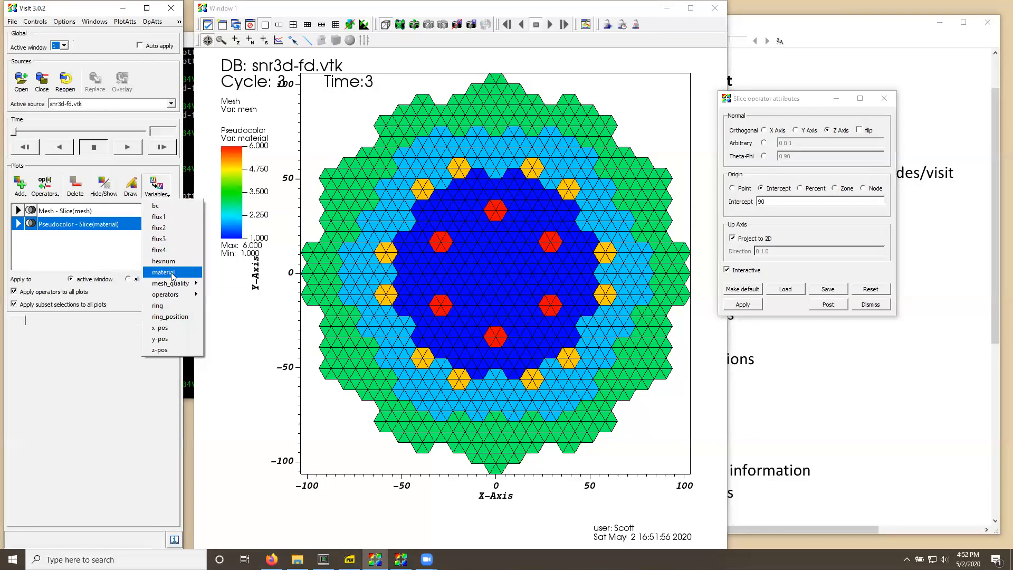
left_click(176, 219)
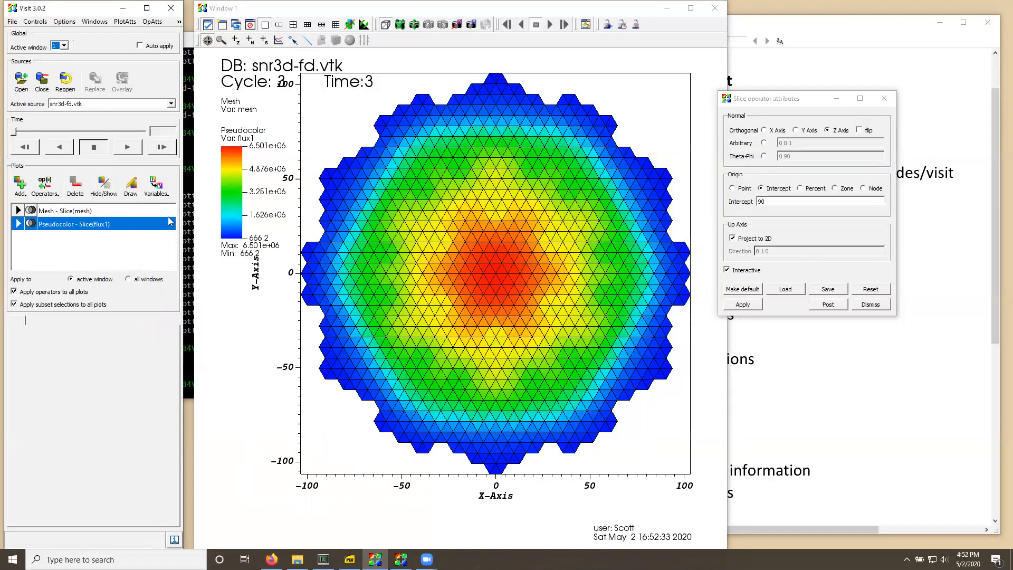
left_click(156, 186)
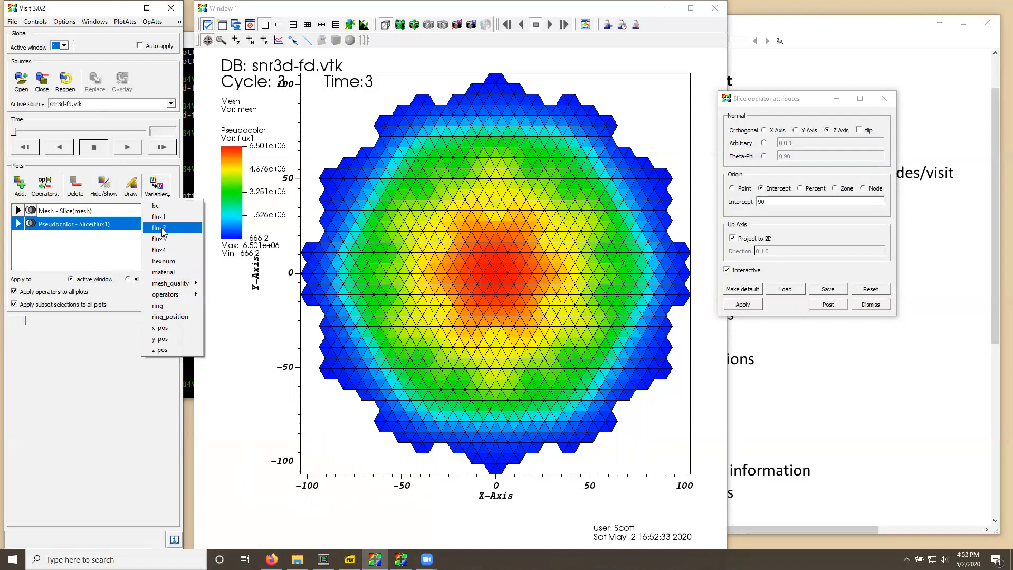
left_click(160, 228)
left_click(156, 186)
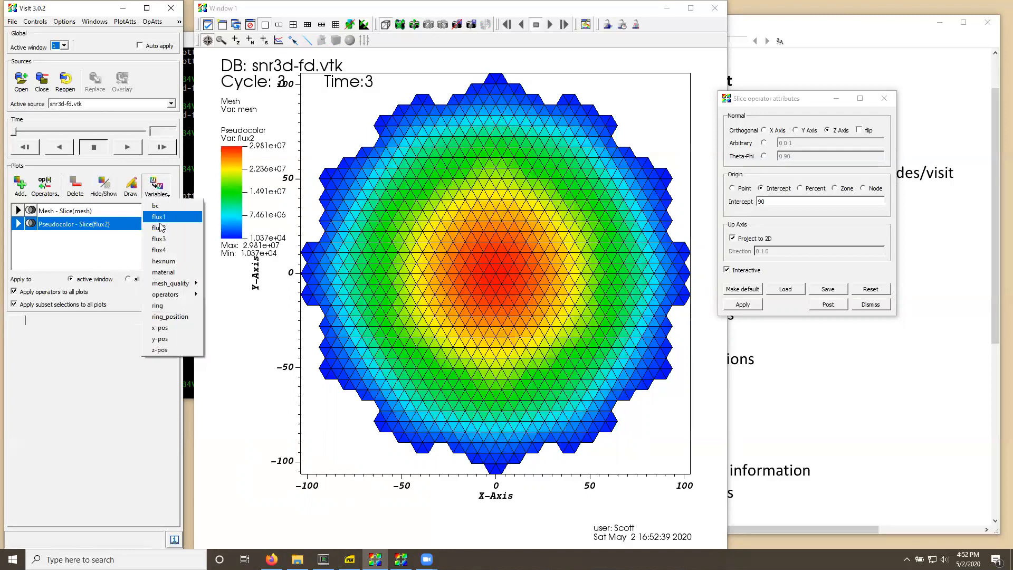
left_click(161, 240)
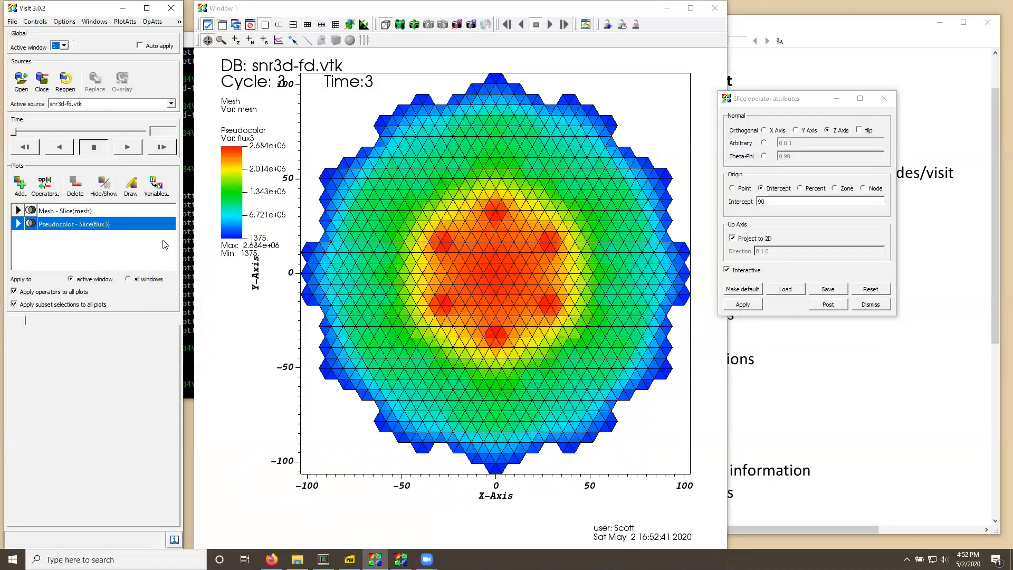
left_click(158, 188)
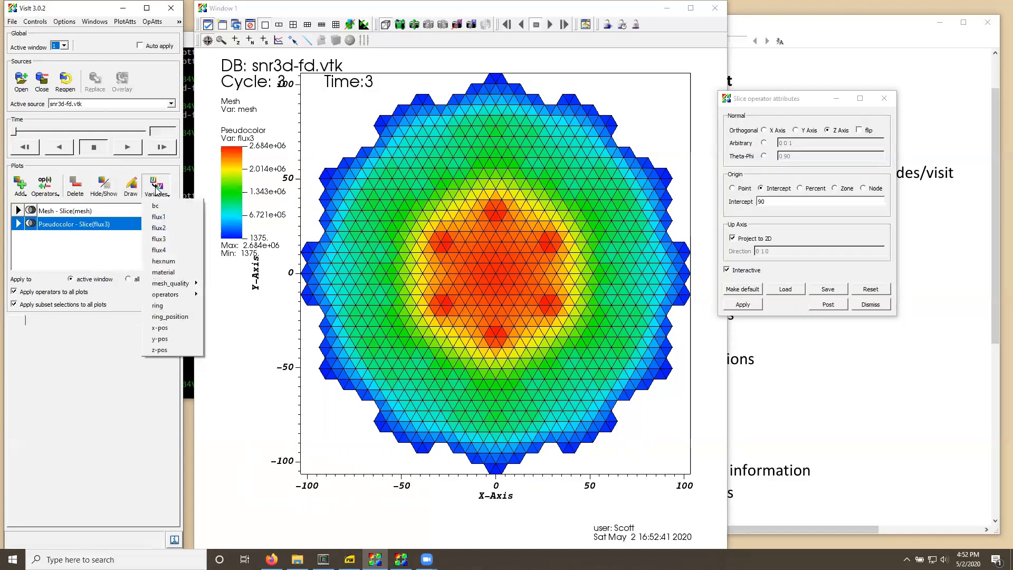
left_click(168, 250)
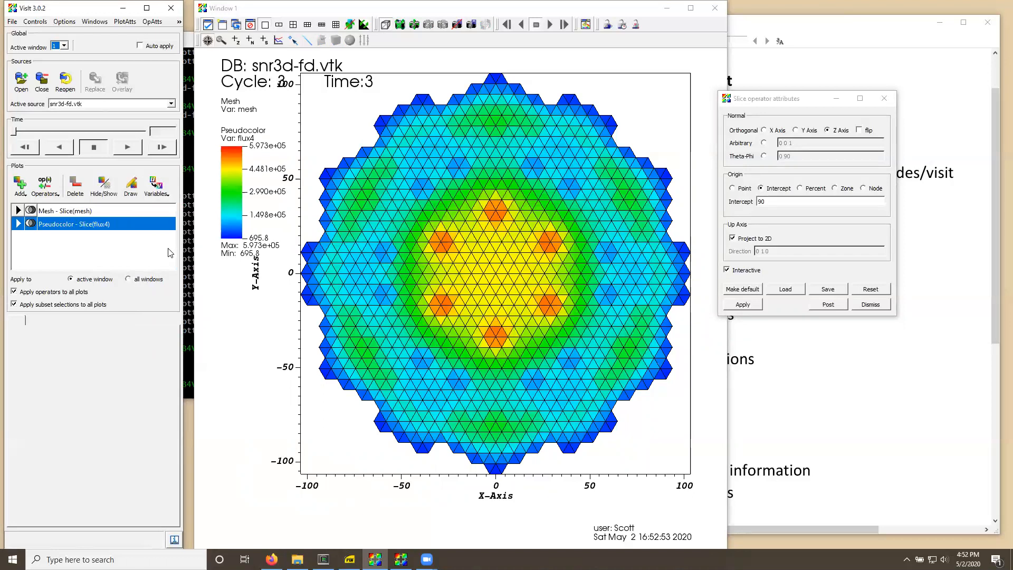
- View hexnum as the Pseudocolor variable on the slice and switch the plot back to material
left_click(160, 192)
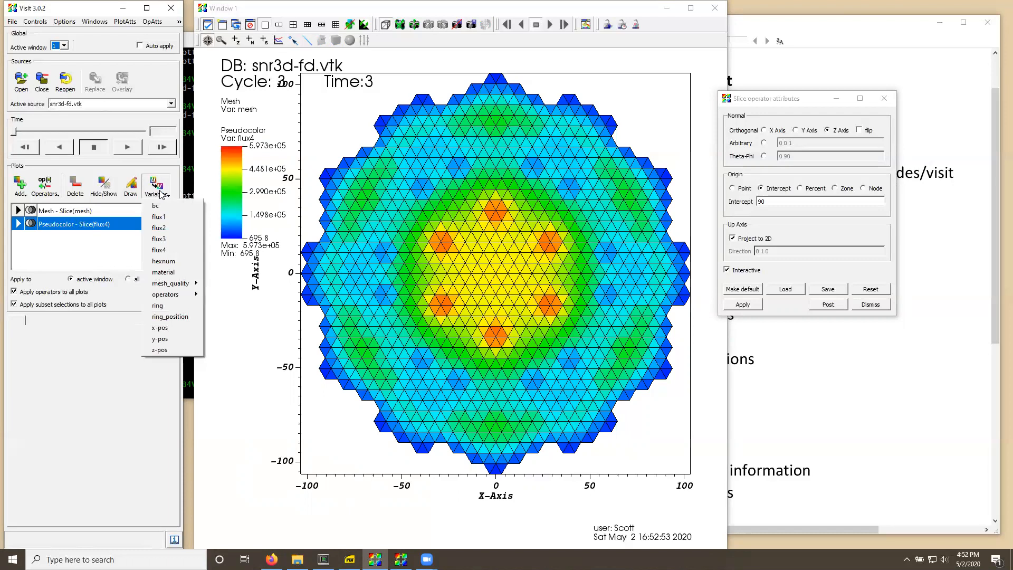
left_click(165, 261)
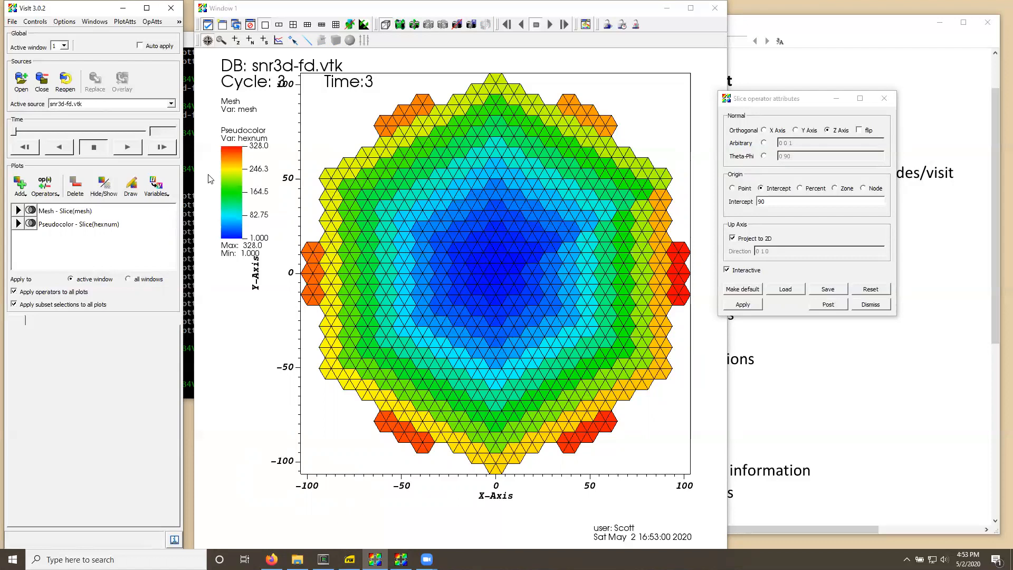
left_click(157, 186)
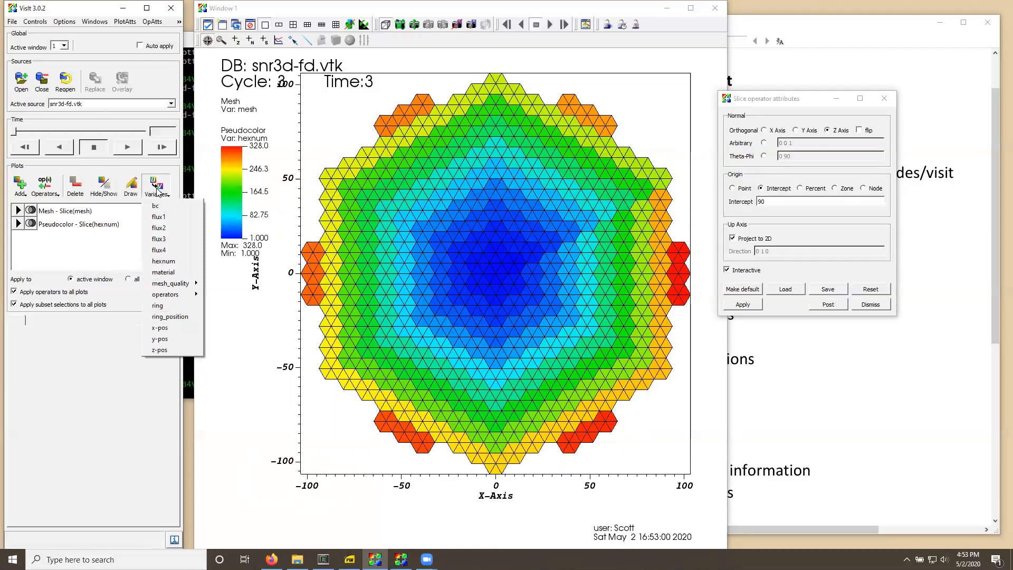
left_click(164, 272)
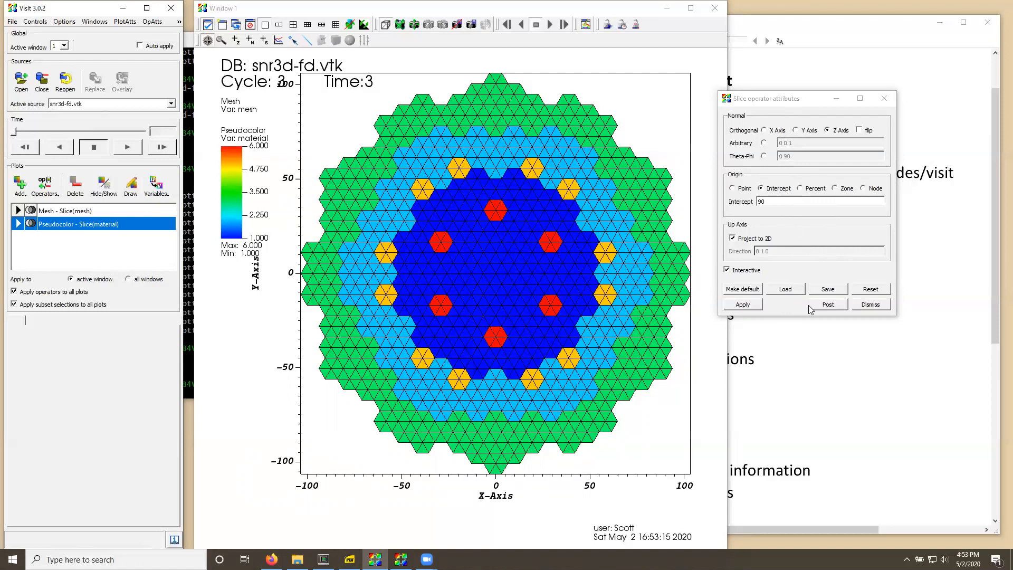
- Close the Slice operator attributes, remove all operators from the plots, and redraw and rotate the full 3D model
left_click(874, 305)
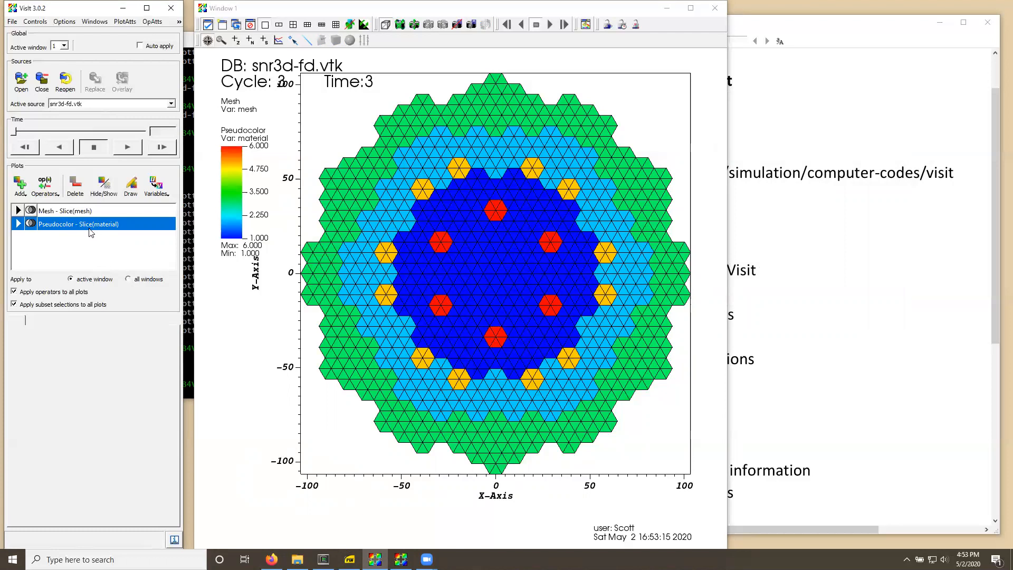
left_click(45, 191)
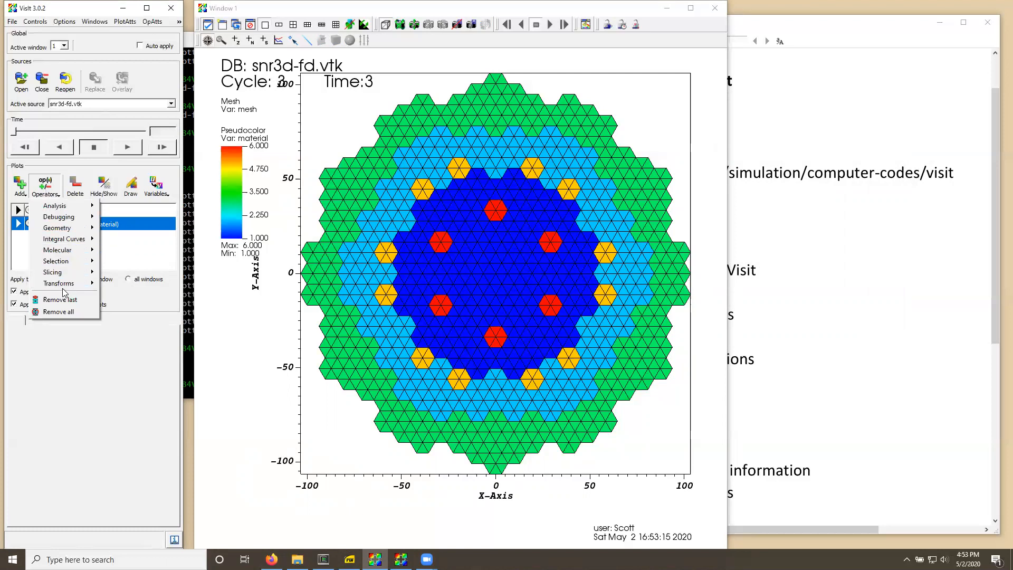
left_click(63, 312)
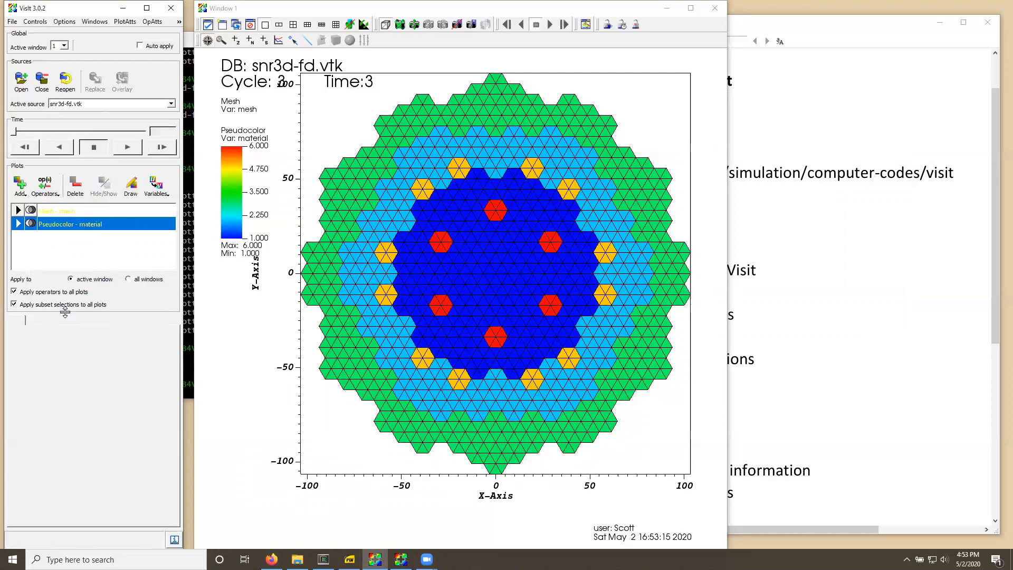
mouse_move(437, 252)
left_mouse_down()
mouse_move(462, 289)
mouse_move(468, 281)
mouse_move(442, 256)
mouse_move(448, 266)
left_mouse_up()
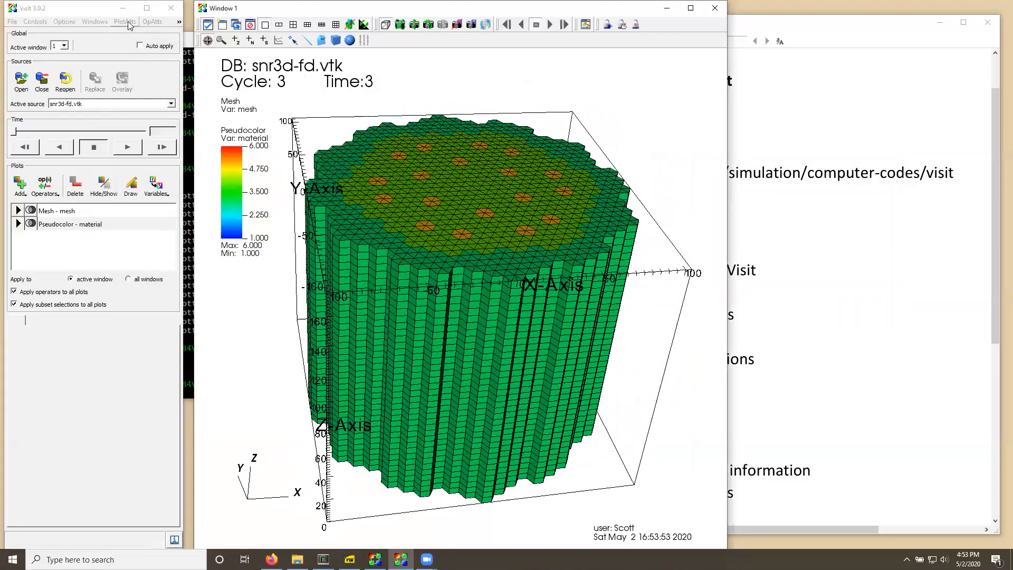
- Reopen the Slice operator attributes, set the normal to the orthogonal Y Axis, and inspect the model's orientation from several angles
left_click(151, 22)
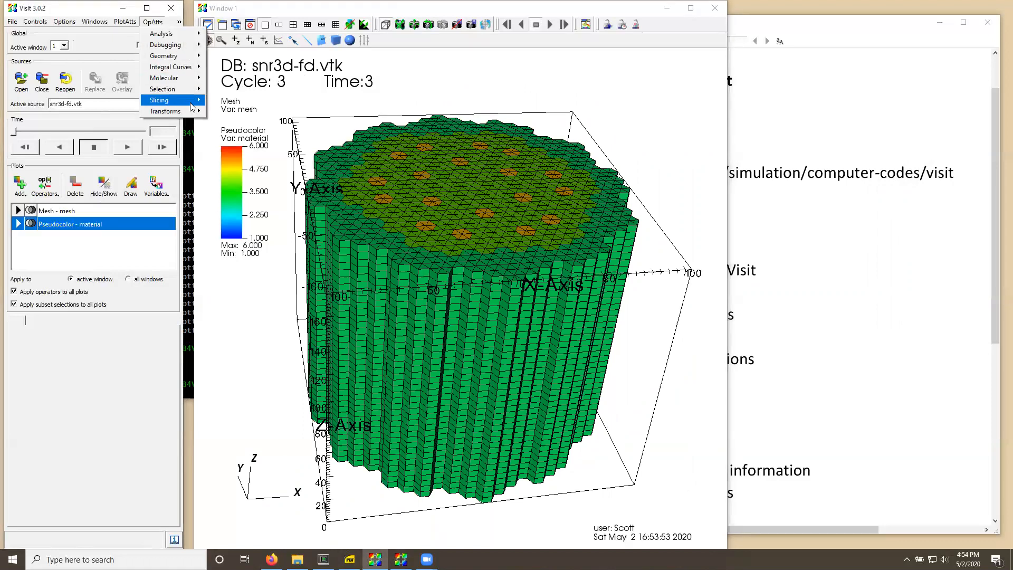
mouse_move(193, 103)
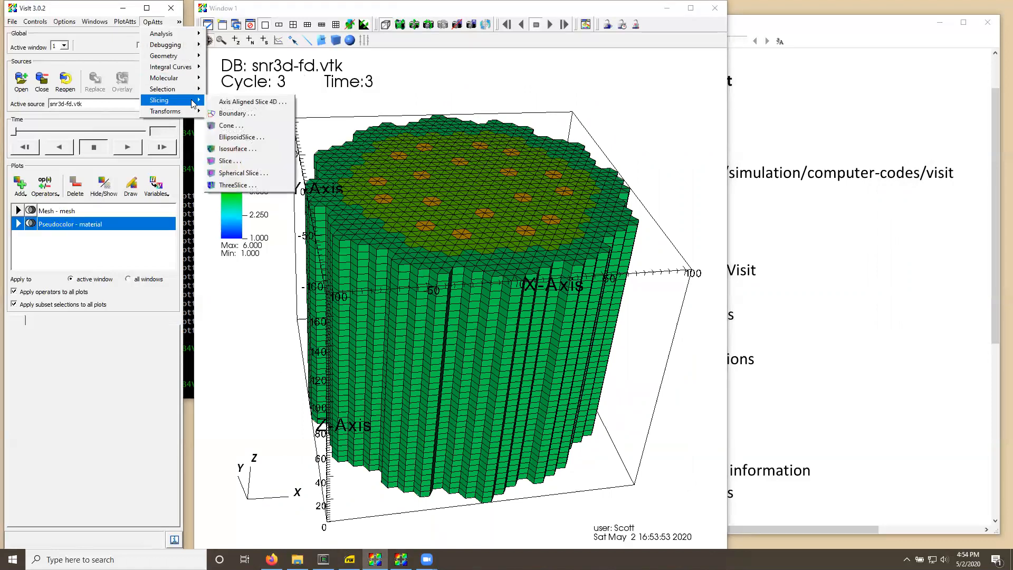
left_click(230, 160)
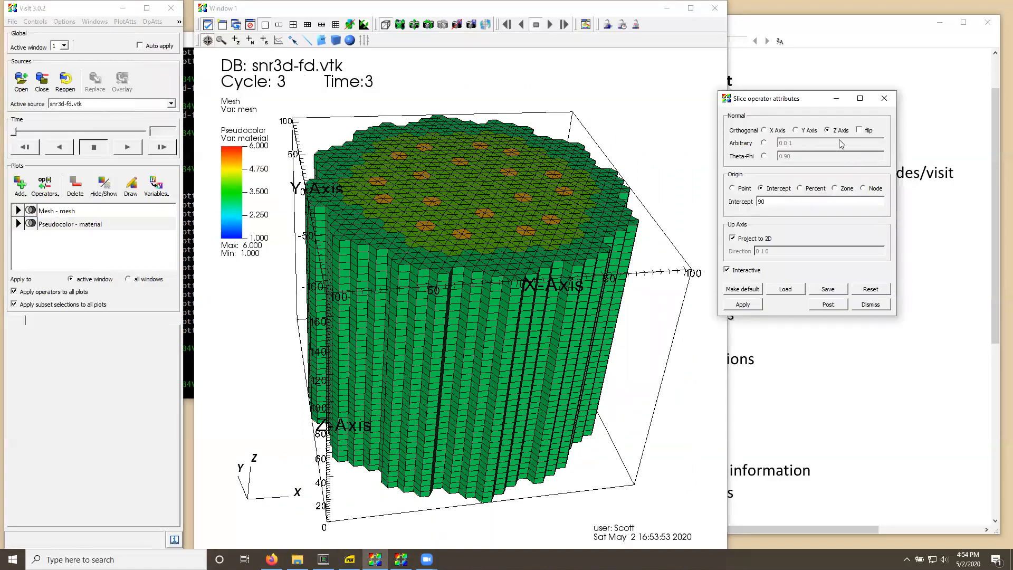
left_click(797, 131)
left_click_drag(449, 310, 479, 388)
left_click_drag(497, 161, 540, 200)
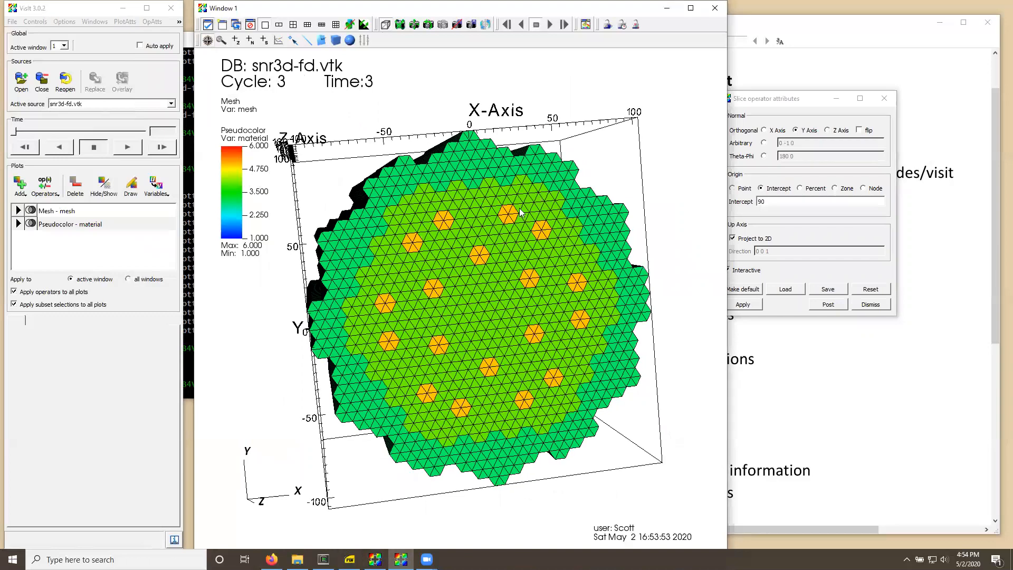
left_click_drag(418, 327, 626, 409)
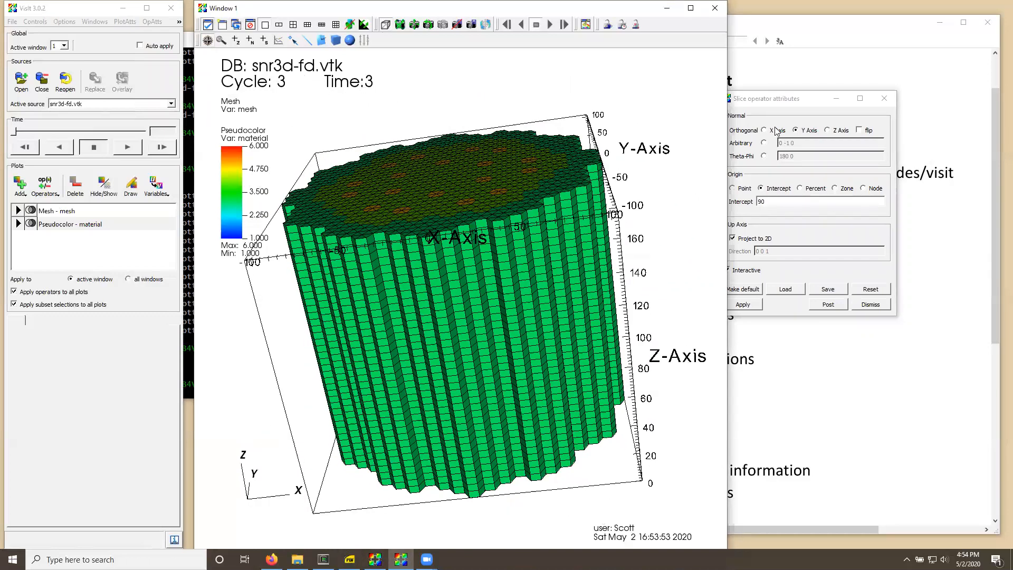
- Set the slice intercept to 0, apply the Slice operator to both plots, and draw the Y-axis slice
left_click(812, 101)
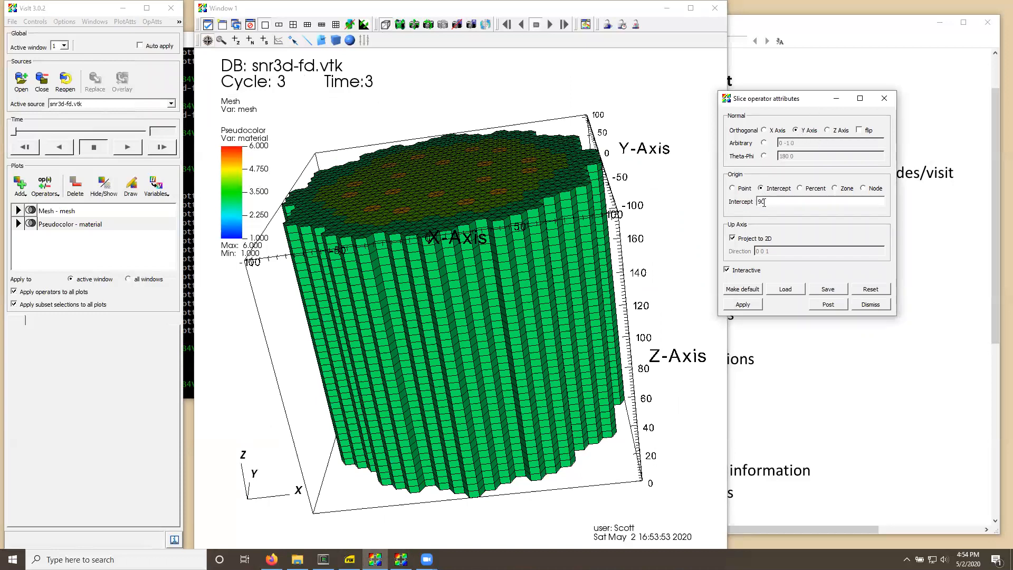
type("0")
left_click(749, 308)
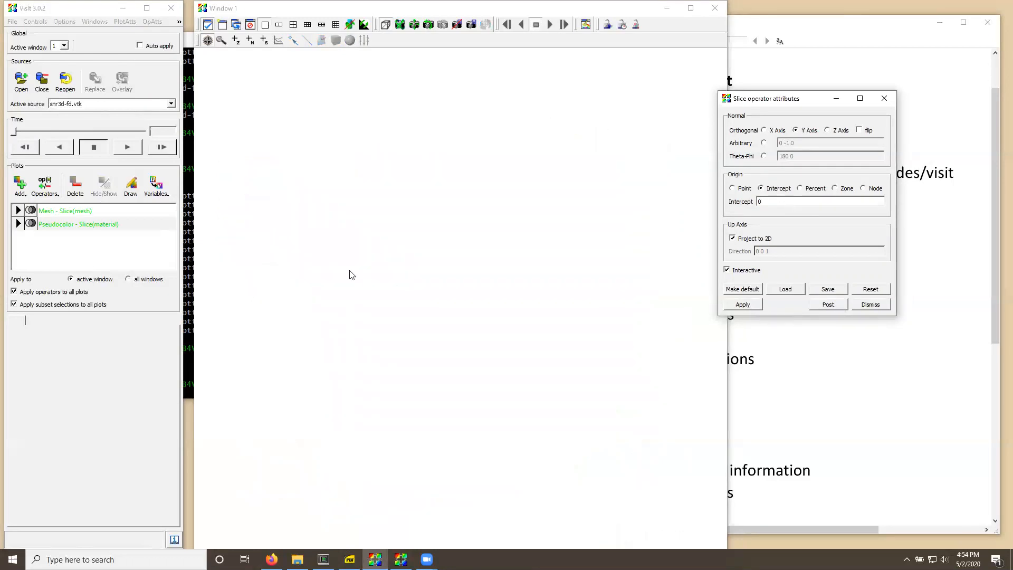
left_click(131, 187)
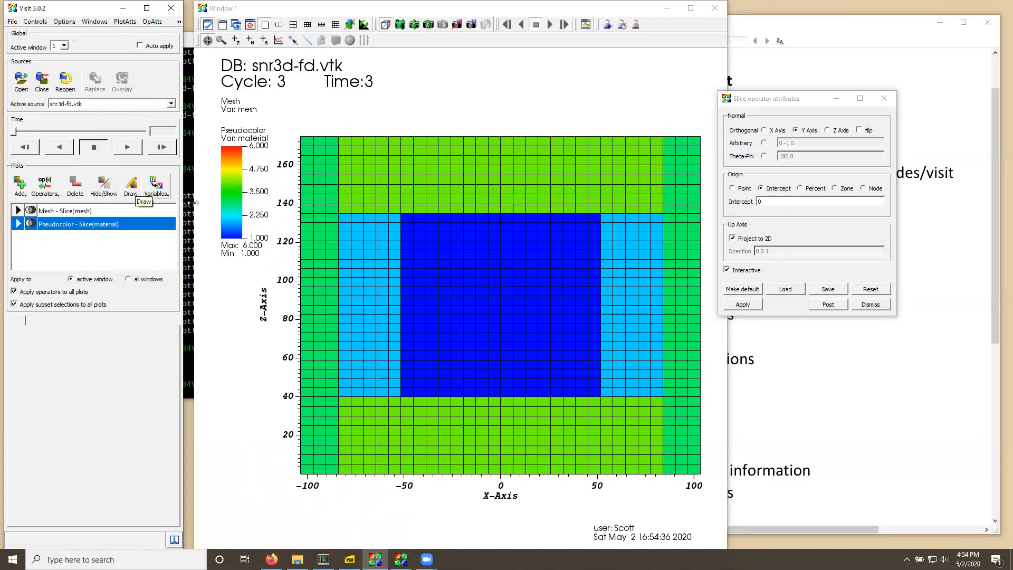
- Try another intercept for the Y-axis slice, and apply an intercept of 30
left_click(764, 202)
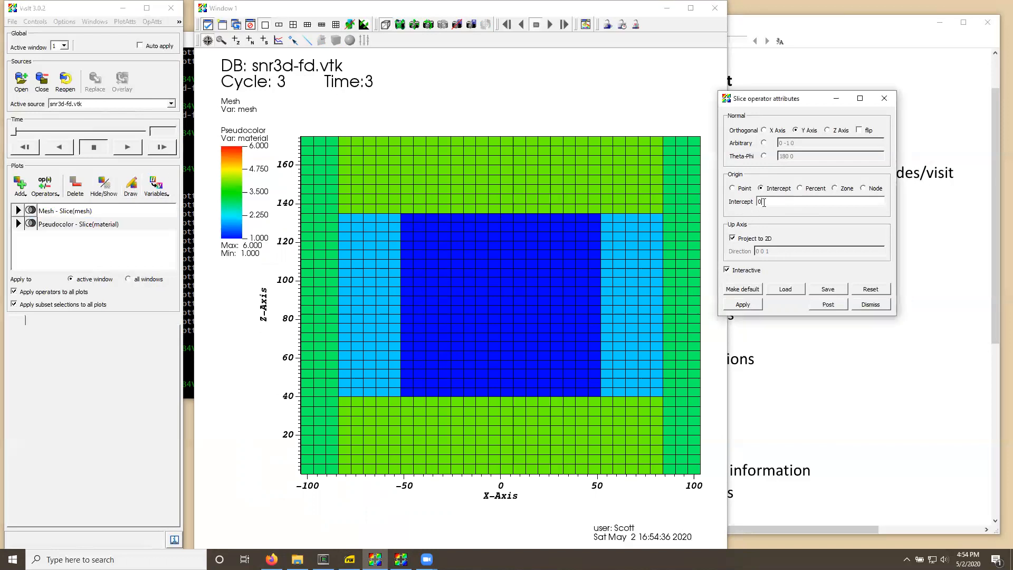
key("BackSpace")
left_click(756, 308)
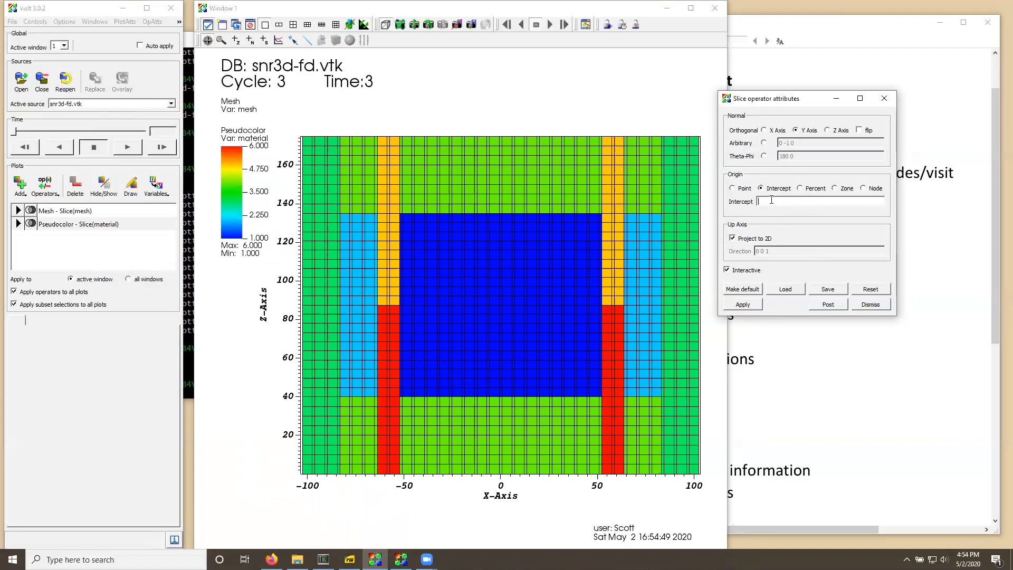
left_click(758, 306)
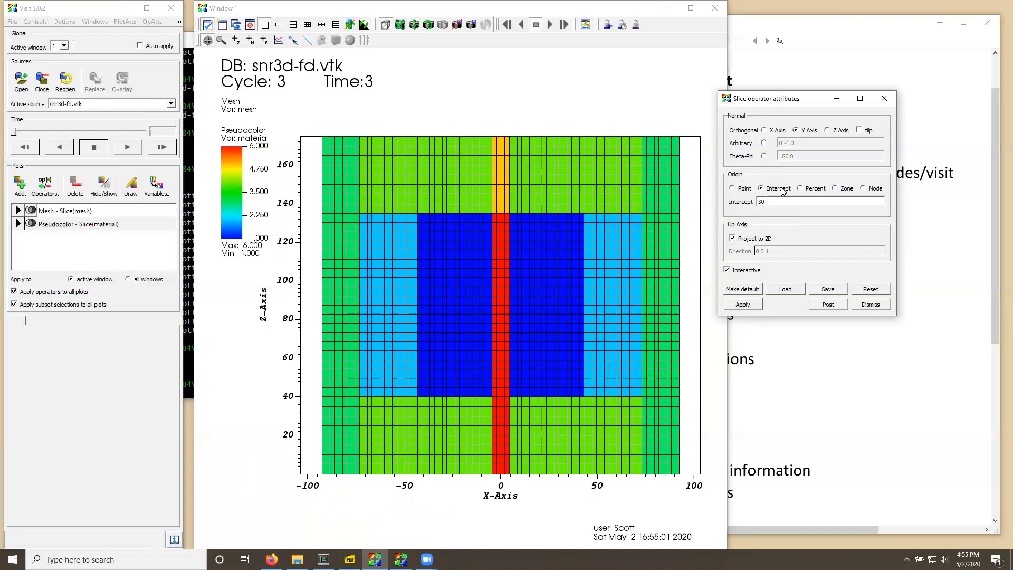
- Switch the slice normal to the orthogonal Z Axis and apply it with an intercept of 70
left_click(828, 130)
left_click_drag(773, 201, 756, 202)
type("70")
left_click(749, 305)
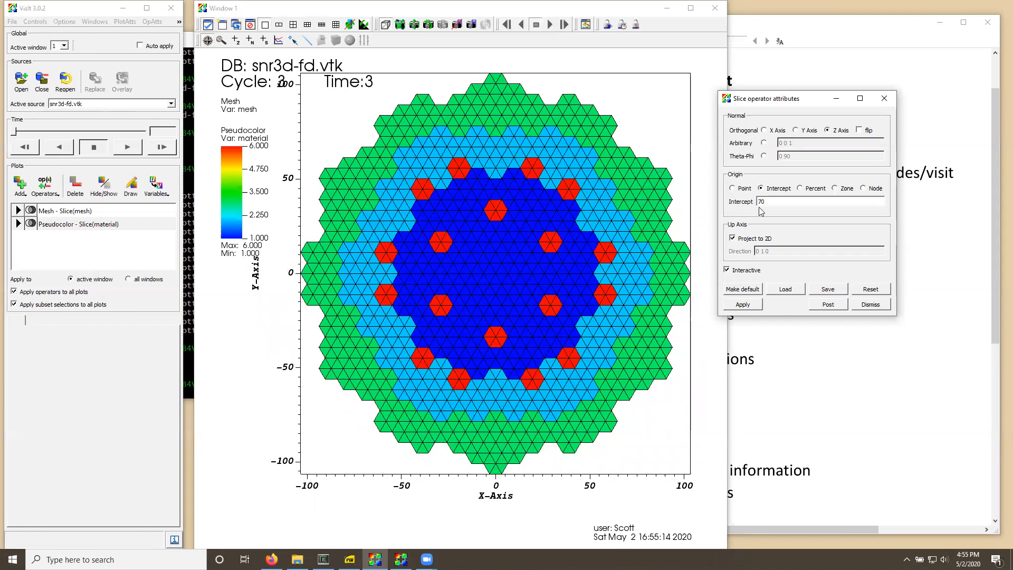
- Set the slice normal to the orthogonal Y Axis with an intercept of 15 and apply it
left_click(796, 130)
left_click_drag(780, 202, 746, 203)
left_click(743, 305)
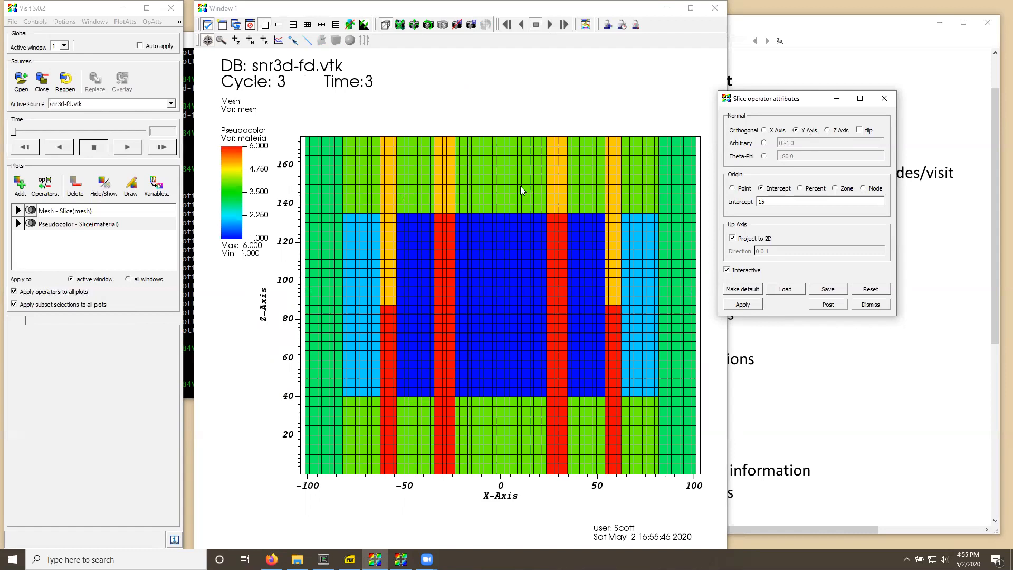
- Step the Pseudocolor variable on the Y-axis slice through flux1, flux2, flux3 and flux4
left_click(156, 186)
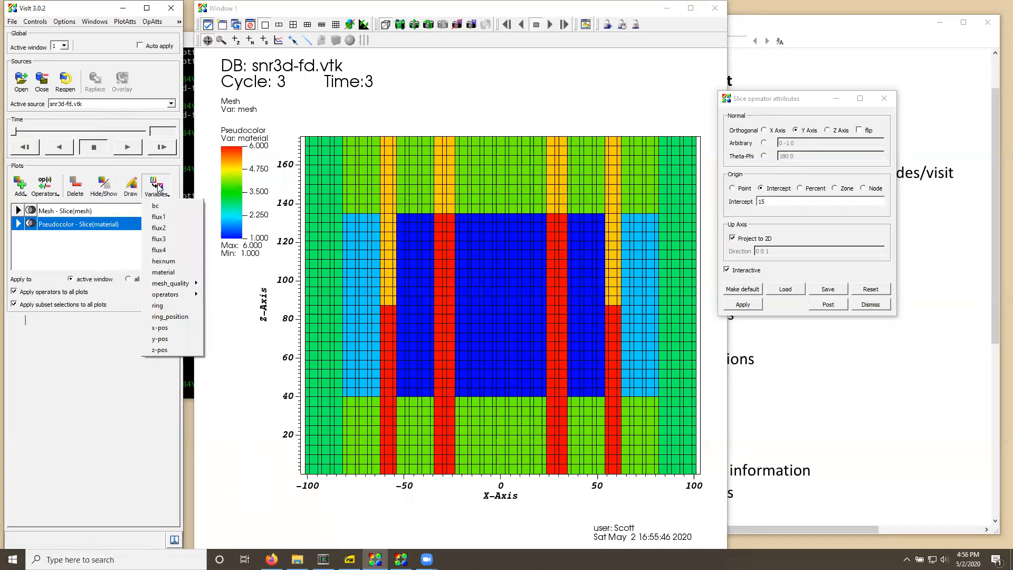
left_click(160, 217)
left_click(159, 189)
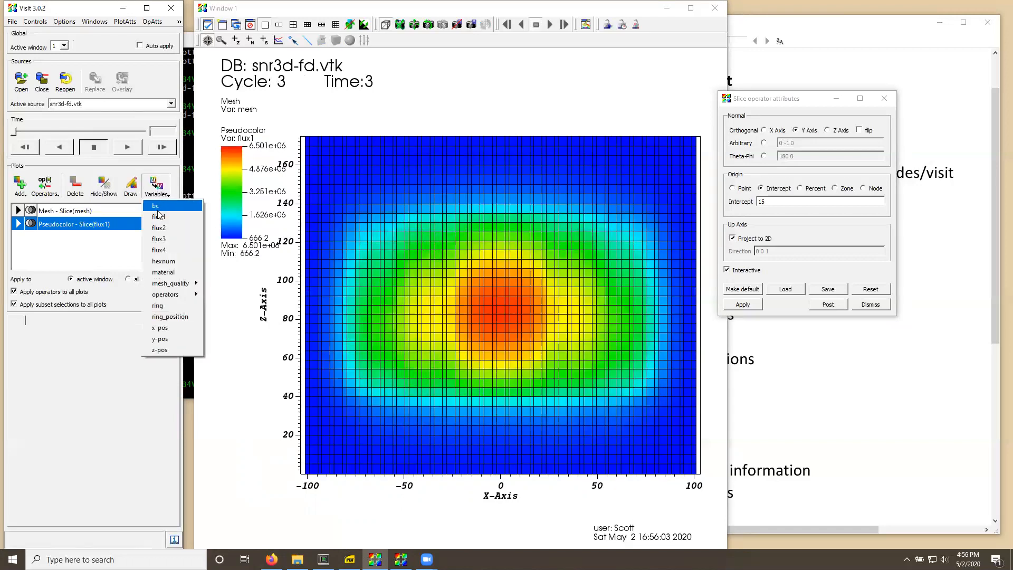
left_click(160, 230)
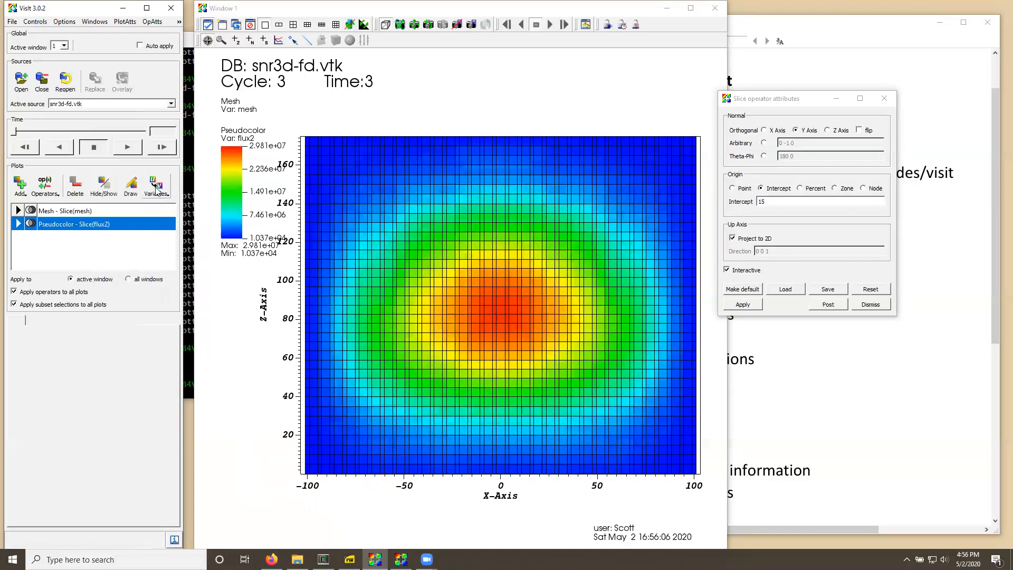
left_click(157, 191)
left_click(157, 206)
left_click(157, 189)
left_click(159, 239)
left_click(157, 189)
left_click(159, 250)
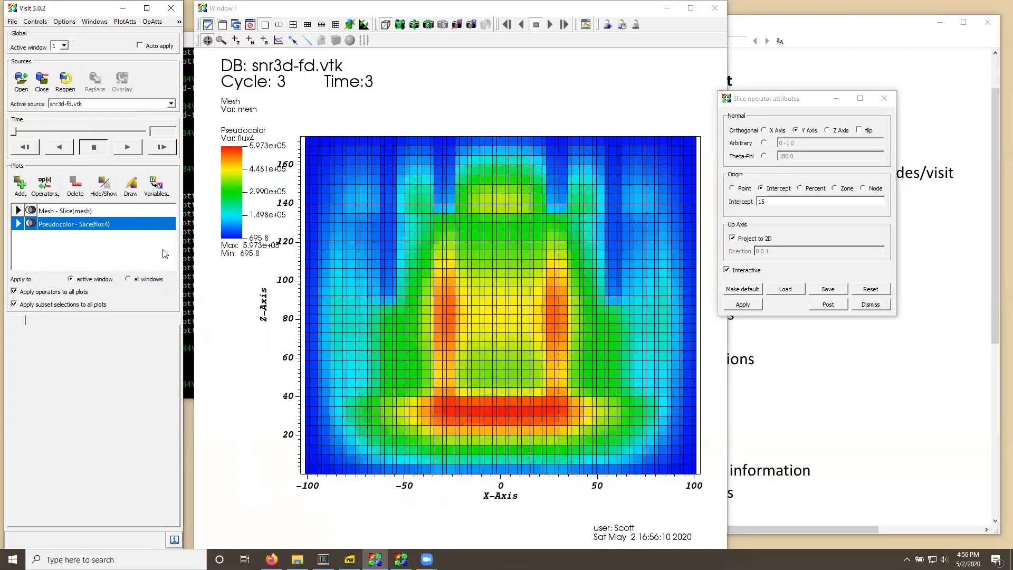
- Change the Pseudocolor variable on the Y-axis slice to bc
left_click(157, 189)
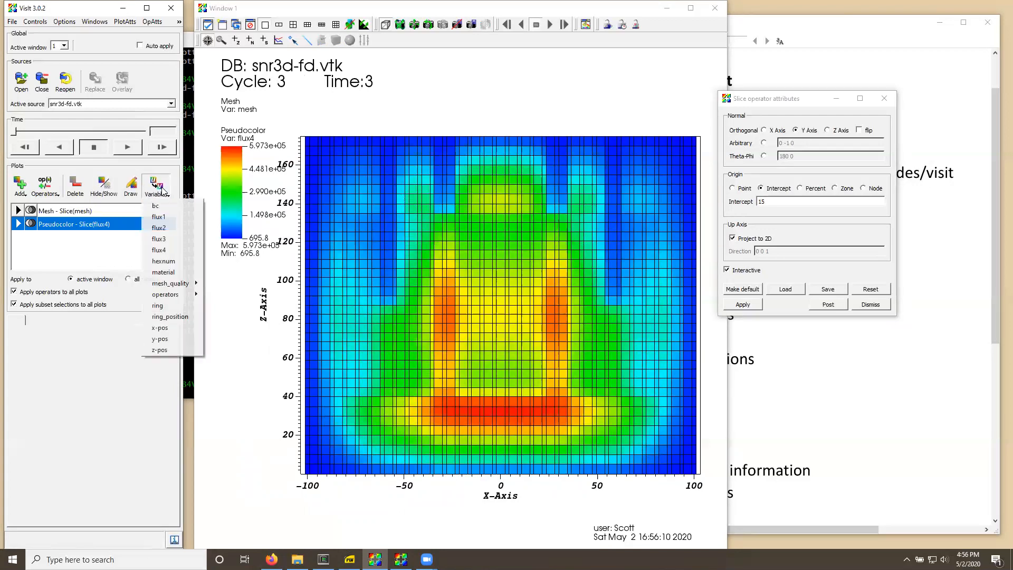
mouse_move(173, 294)
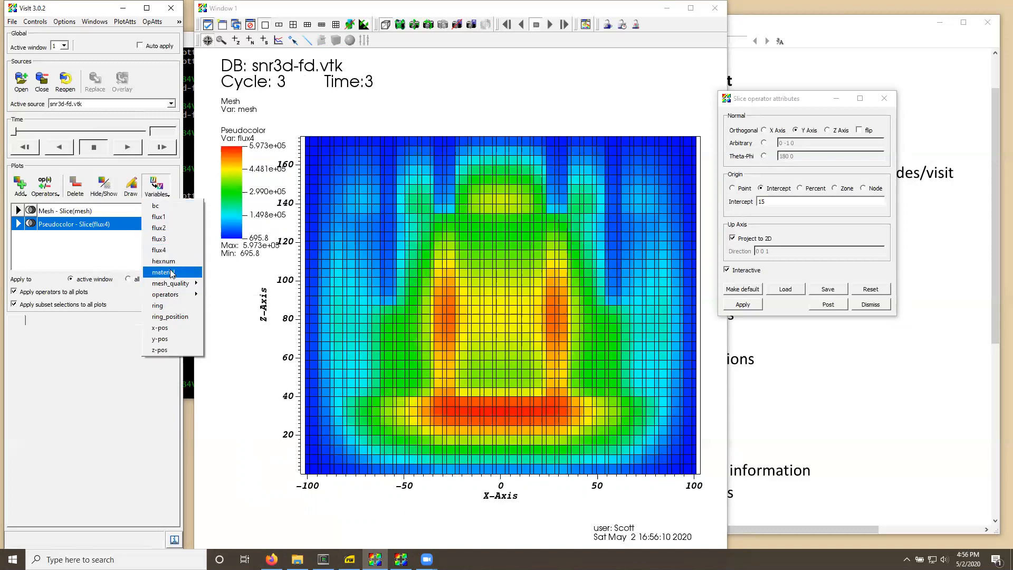
left_click(164, 207)
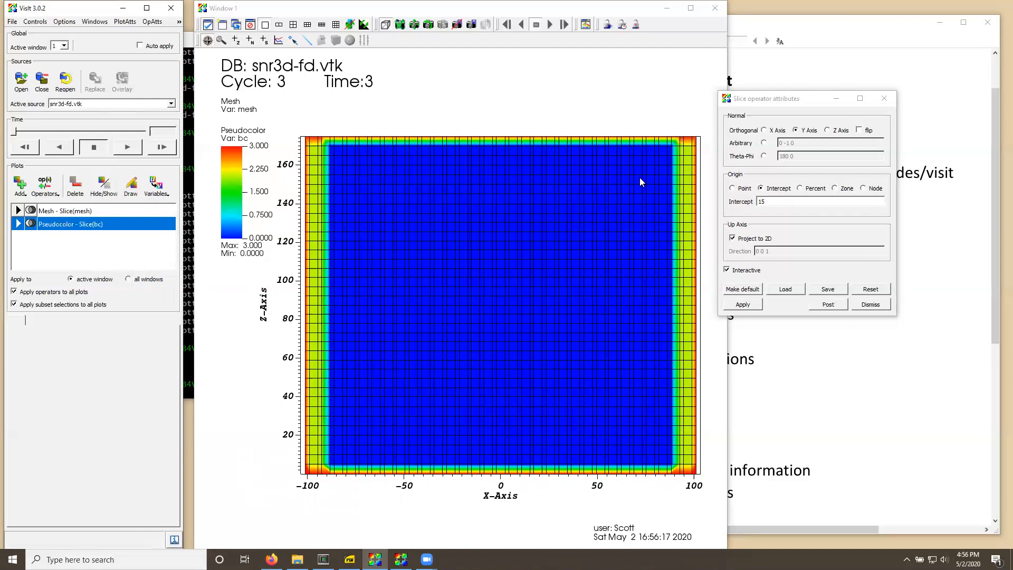
- Change the Pseudocolor variable on the Y-axis slice to flux3 and apply the slice settings
left_click(157, 186)
left_click(158, 239)
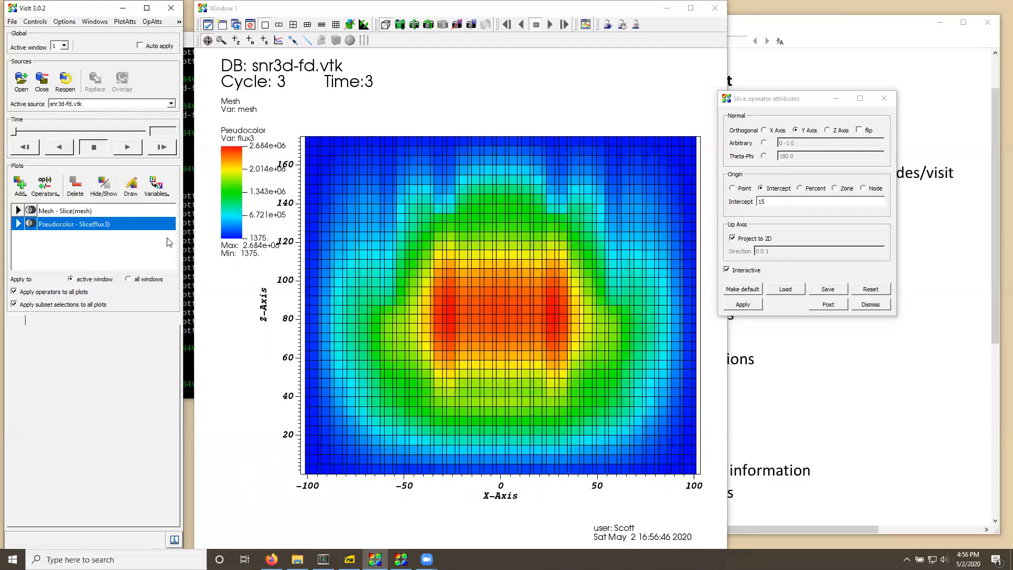
left_click(757, 305)
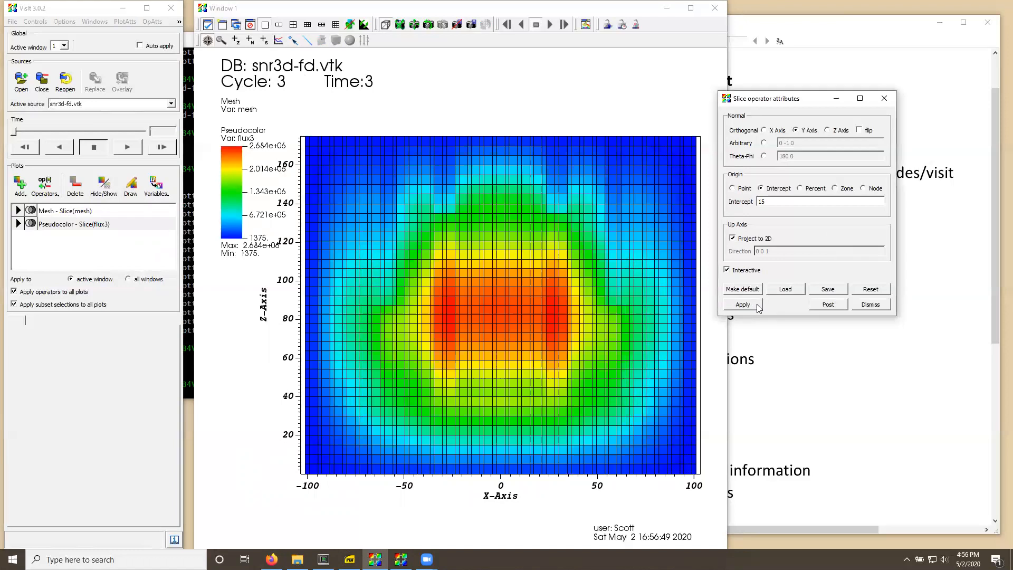
- Review the remaining topics in the Getting Started with Visit outline, then return to the plot window
left_click(920, 436)
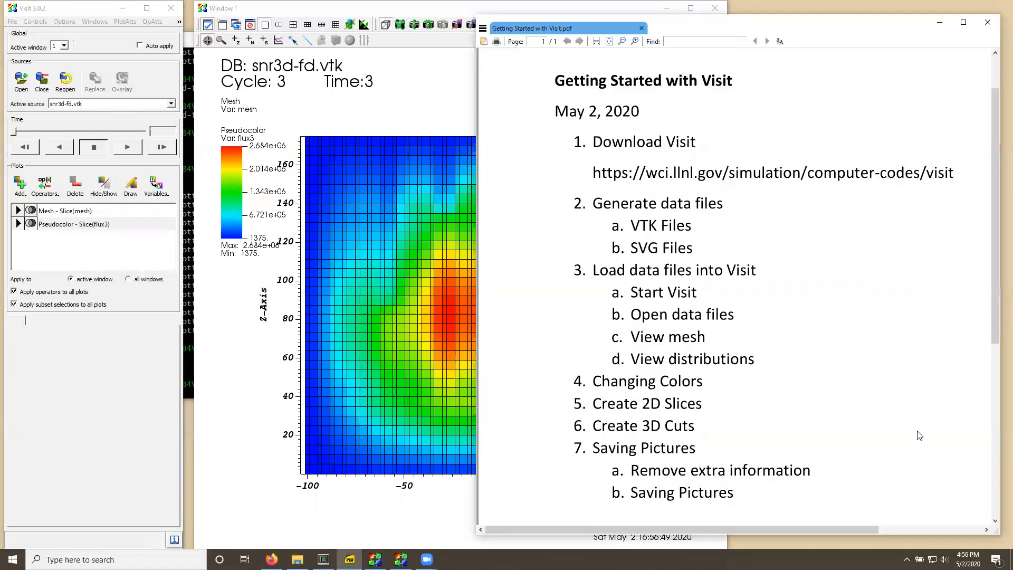
scroll(896, 388, "down", 2)
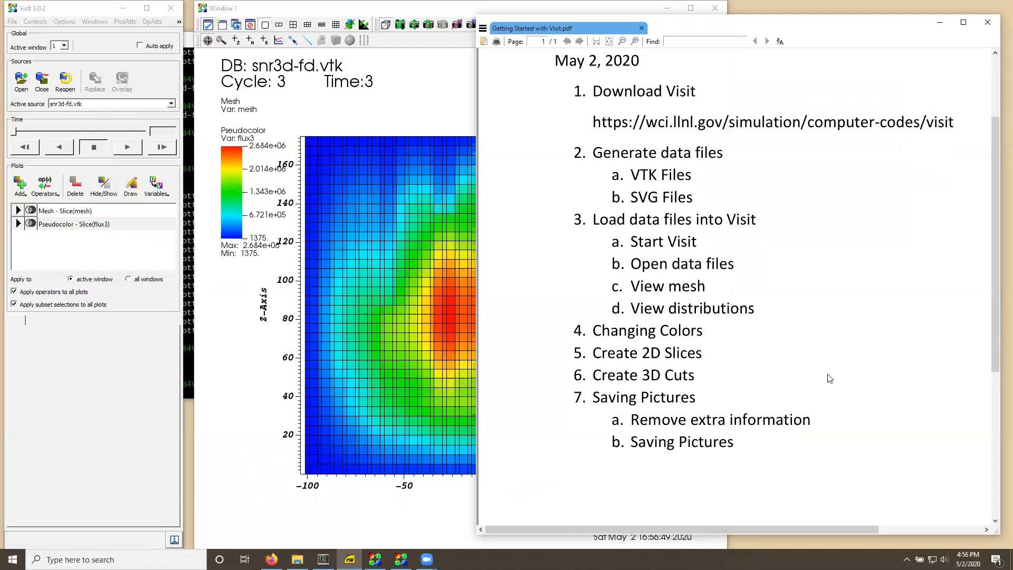
left_click(473, 24)
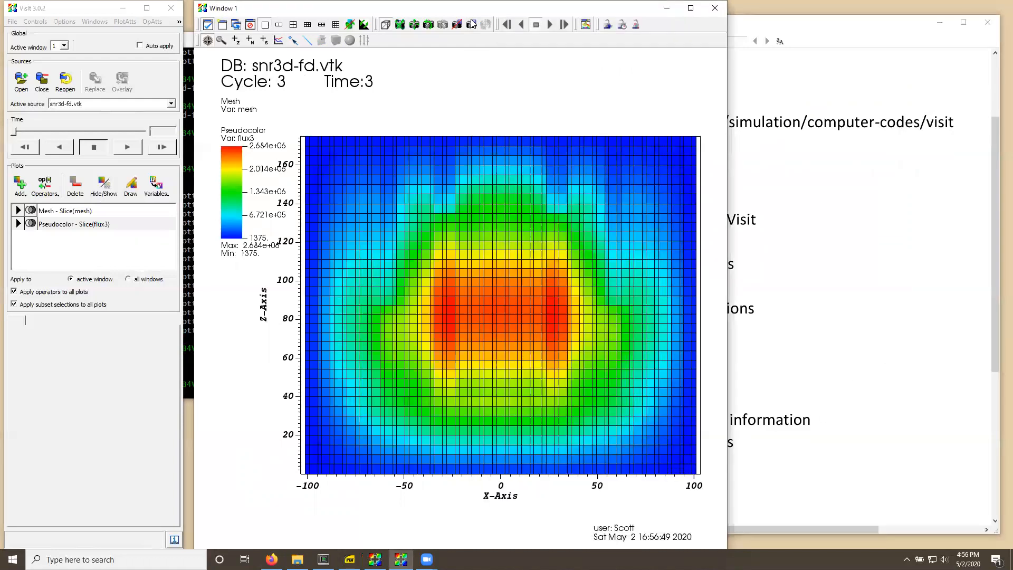
left_click(864, 32)
left_click_drag(864, 35, 740, 21)
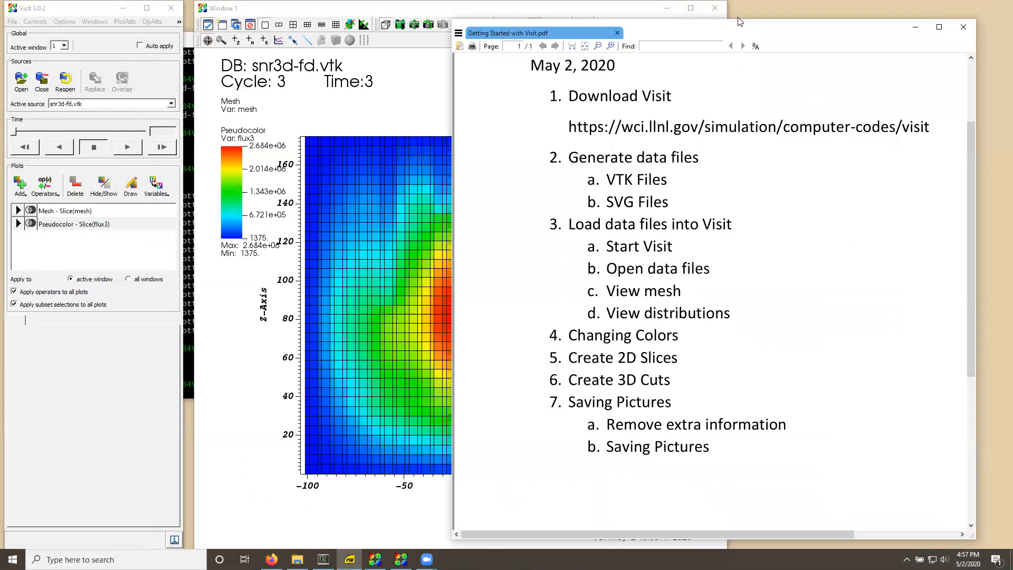
left_click(601, 8)
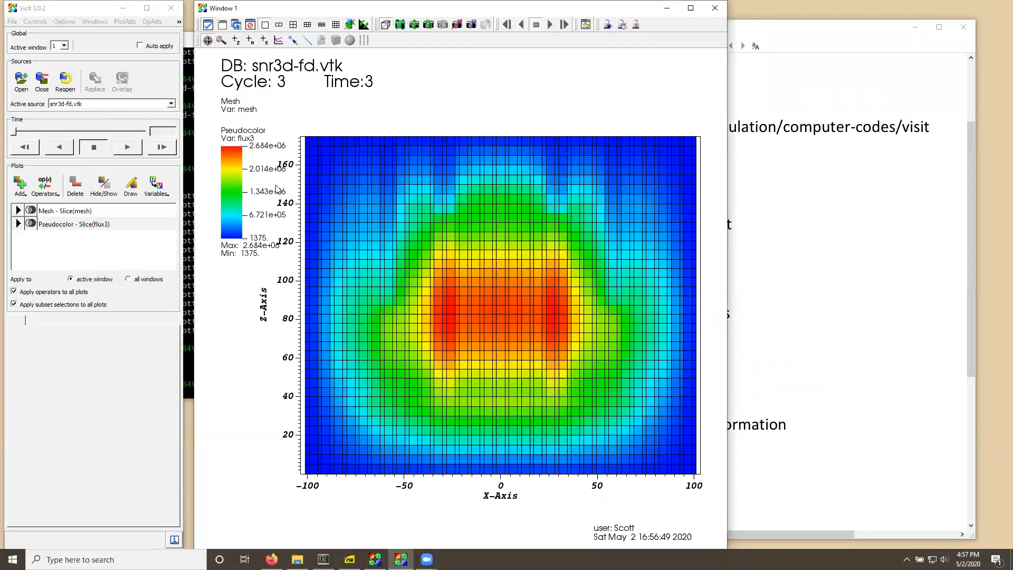
- Remove all operators from the mesh and flux3 plots to restore the 3D model, and close the Slice operator attributes
left_click(45, 189)
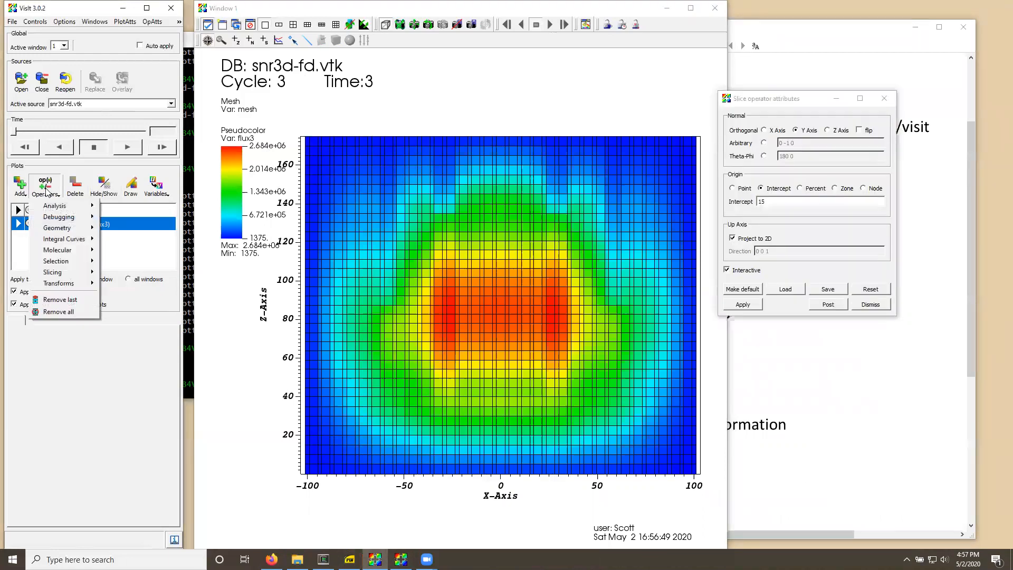
left_click(60, 313)
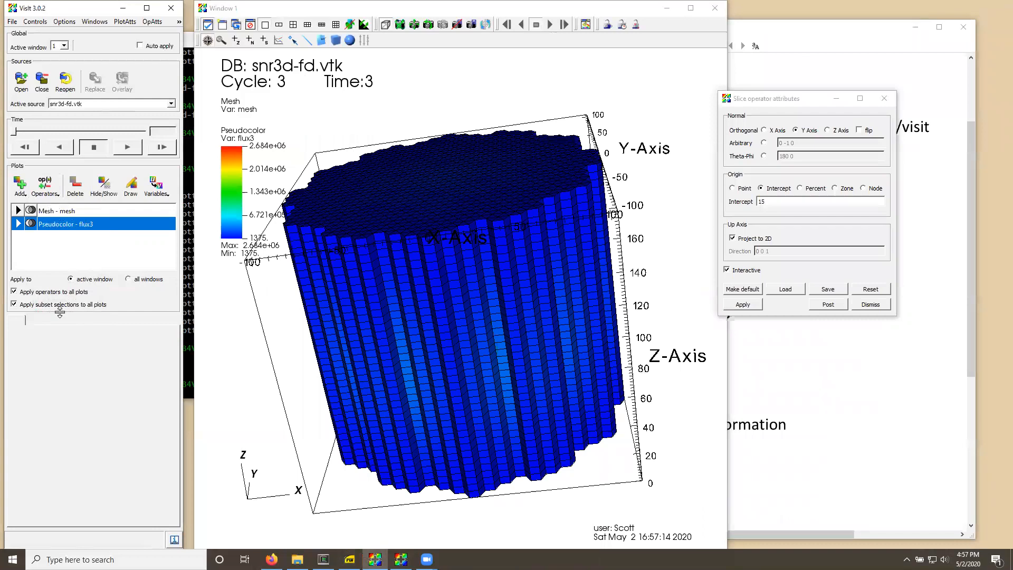
left_click_drag(488, 227, 514, 279)
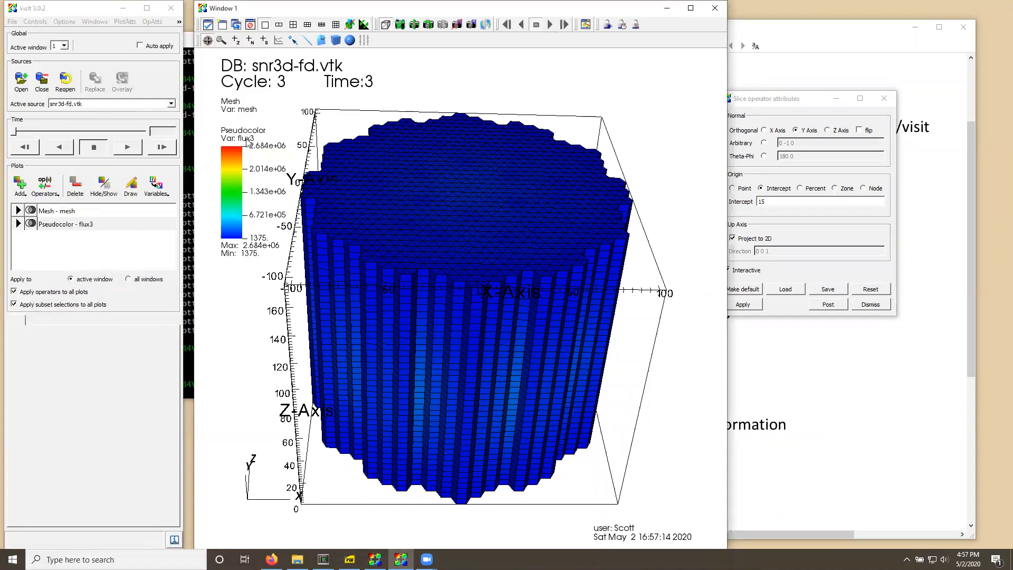
left_click(891, 99)
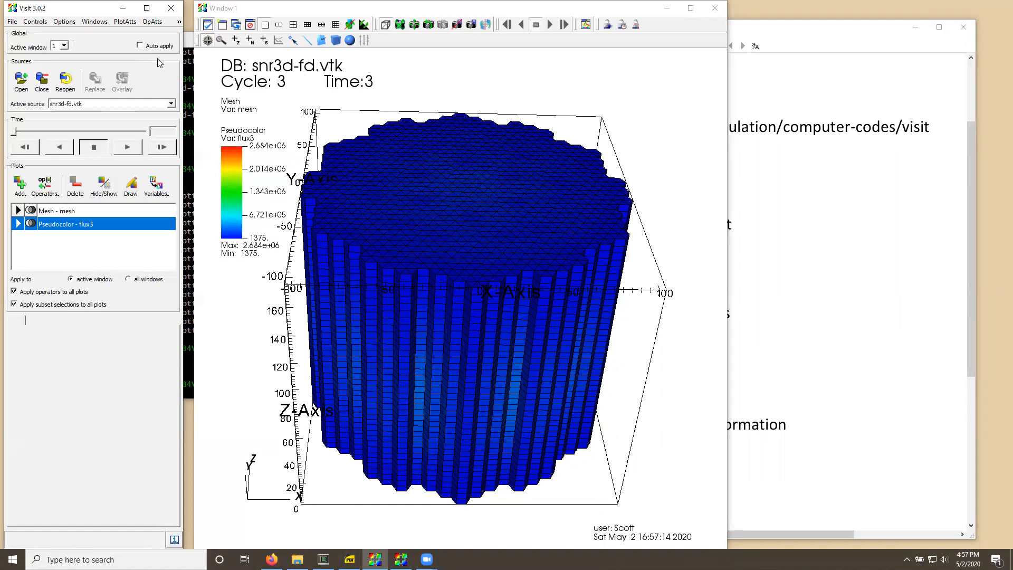
- Open the Clip operator attributes from the selection operators and place the window beside the plot
left_click(152, 22)
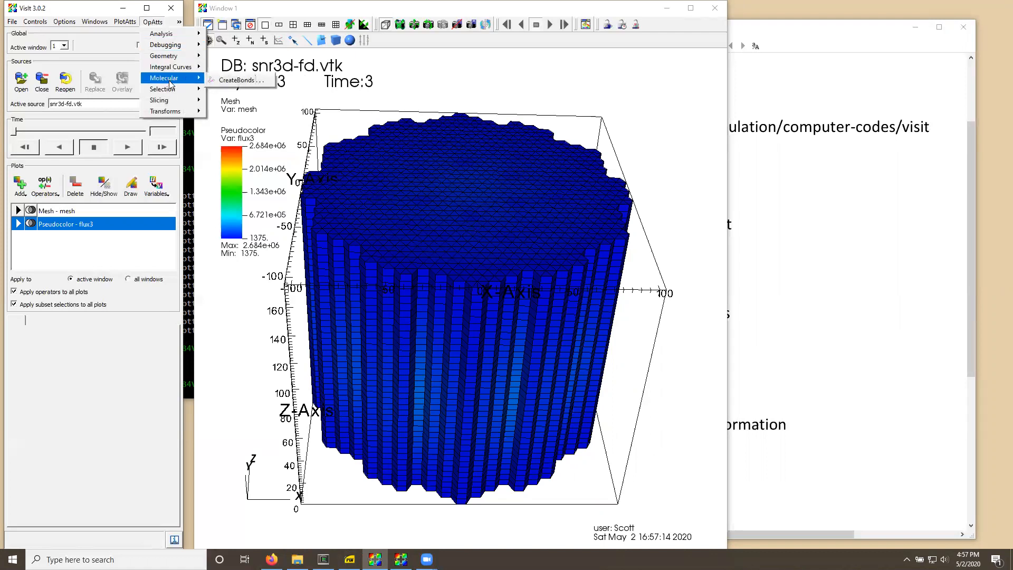
mouse_move(177, 89)
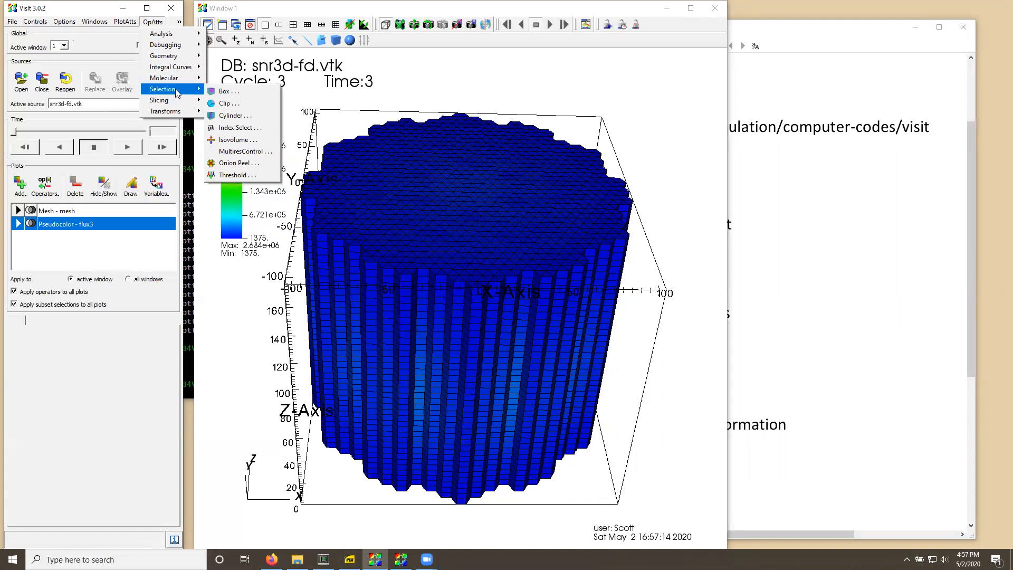
left_click(235, 107)
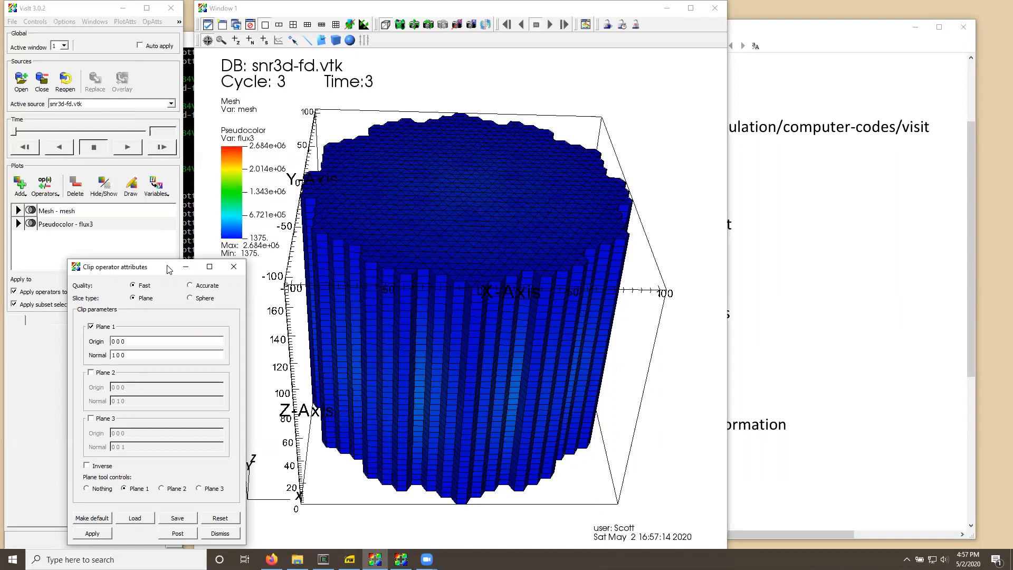
left_click_drag(168, 270, 813, 114)
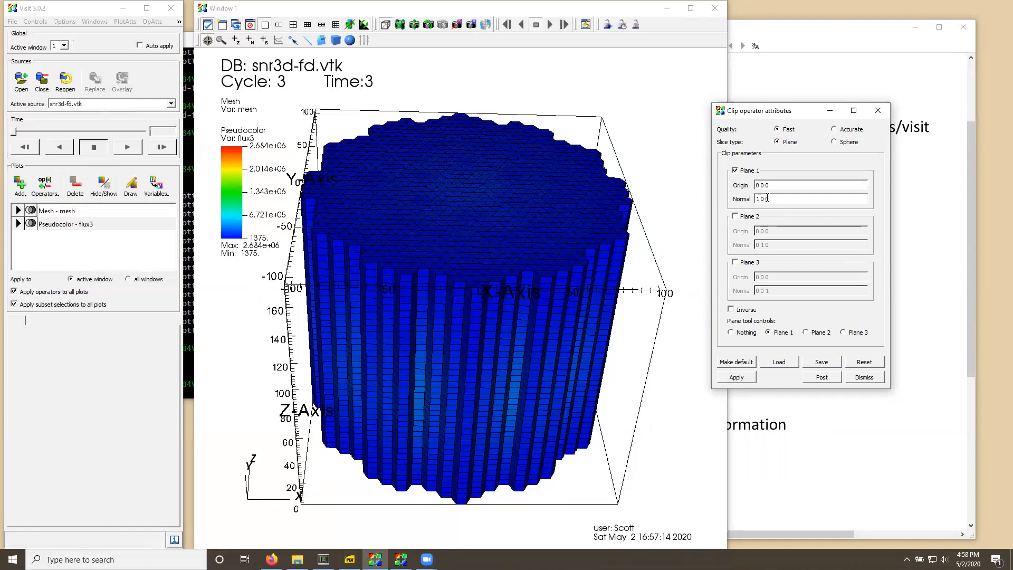
- Set the Plane 1 clip normal to 0 1 0, apply it, and redraw the plots to inspect the cut face
left_click_drag(772, 199, 748, 197)
type("0 1 0")
left_click(737, 377)
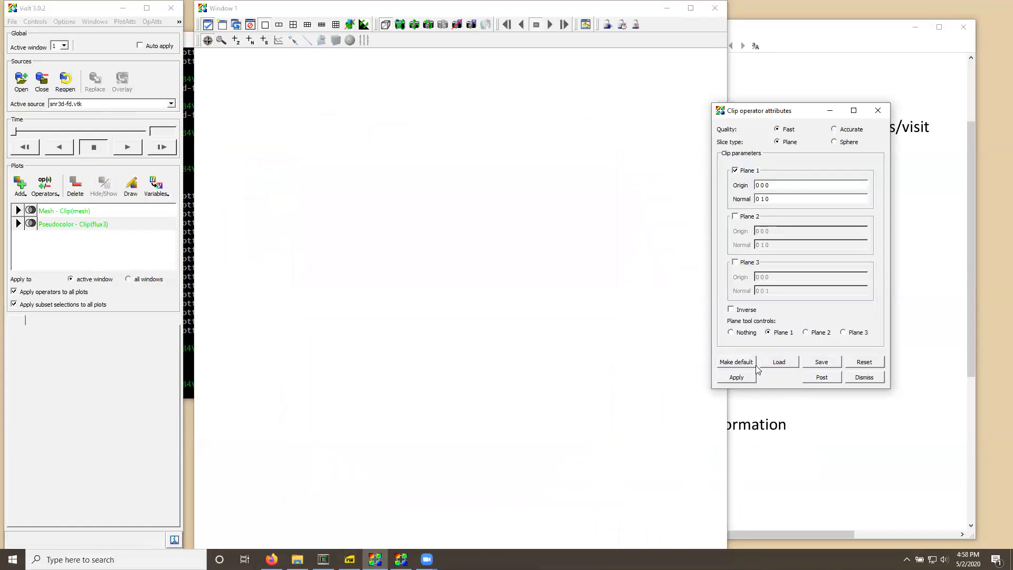
left_click(130, 186)
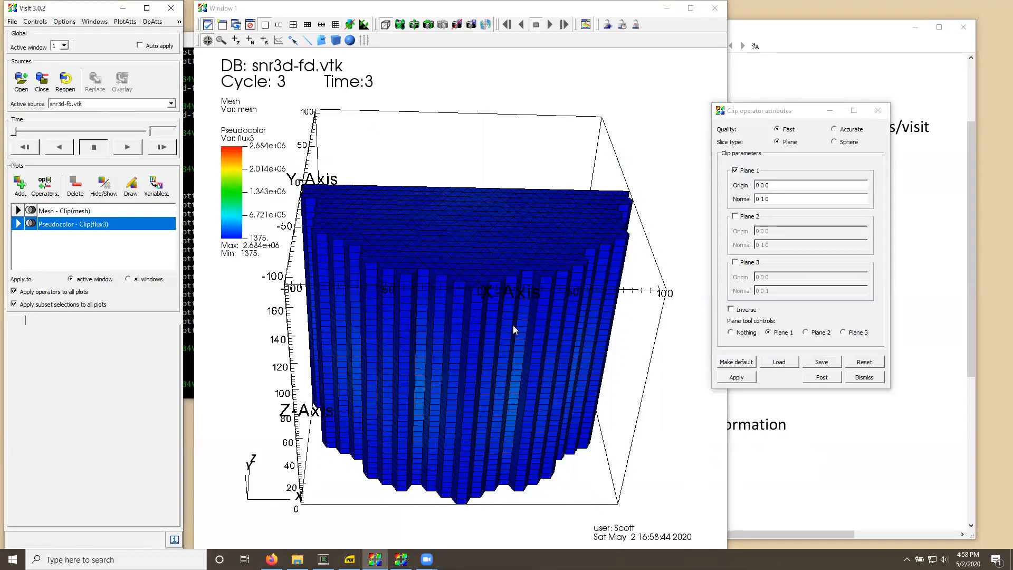
left_click_drag(577, 343, 546, 282)
left_click_drag(463, 229, 461, 231)
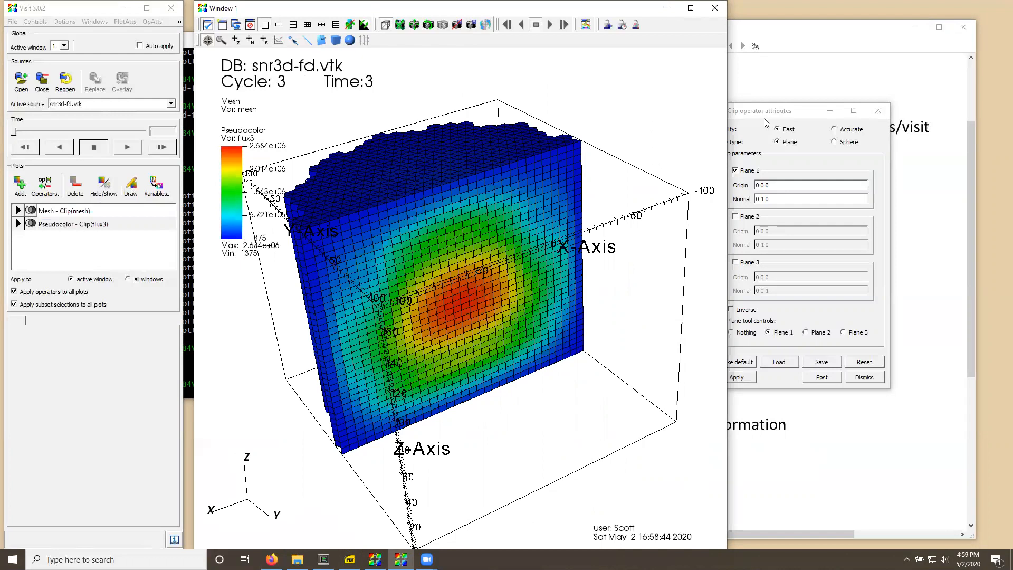
- Enable clip Plane 2 with normal 0 0 1 and origin 40 0 0, and apply it
left_click_drag(804, 113, 834, 102)
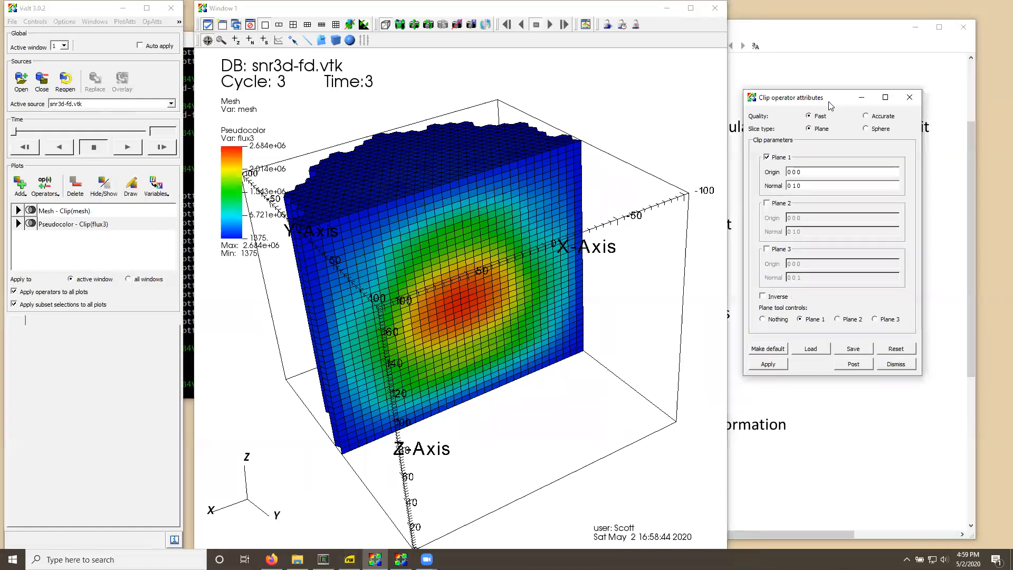
left_click(767, 203)
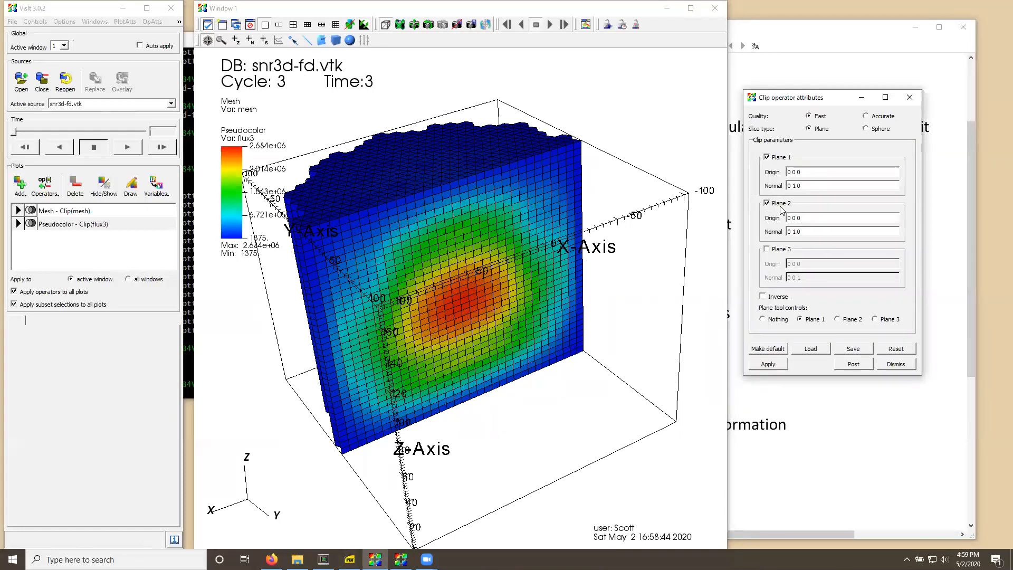
triple_click(796, 232)
type("0 0 1")
left_click_drag(803, 218, 786, 218)
type("40 0 0")
left_click(774, 365)
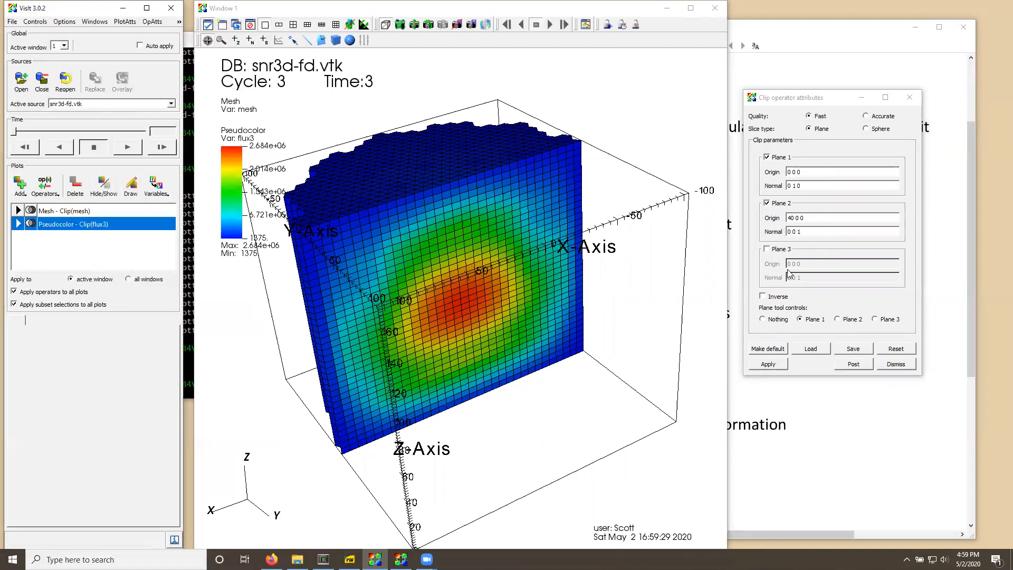
- Set the Plane 2 clip origin to 0 0 40, apply it, and inspect the horizontal cut
double_click(793, 218)
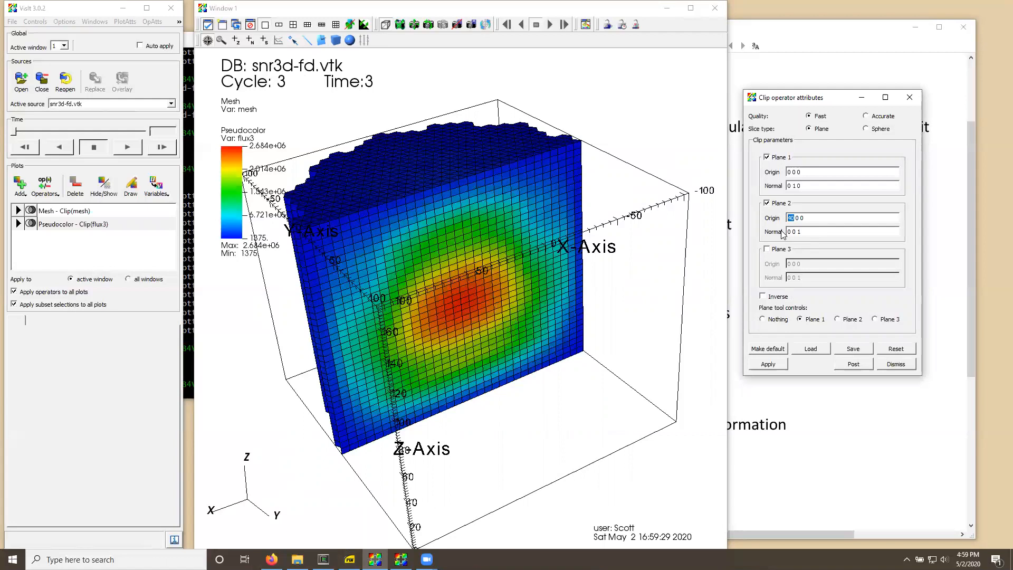
type("00")
key("BackSpace")
type("0 409")
key("BackSpace")
left_click(781, 367)
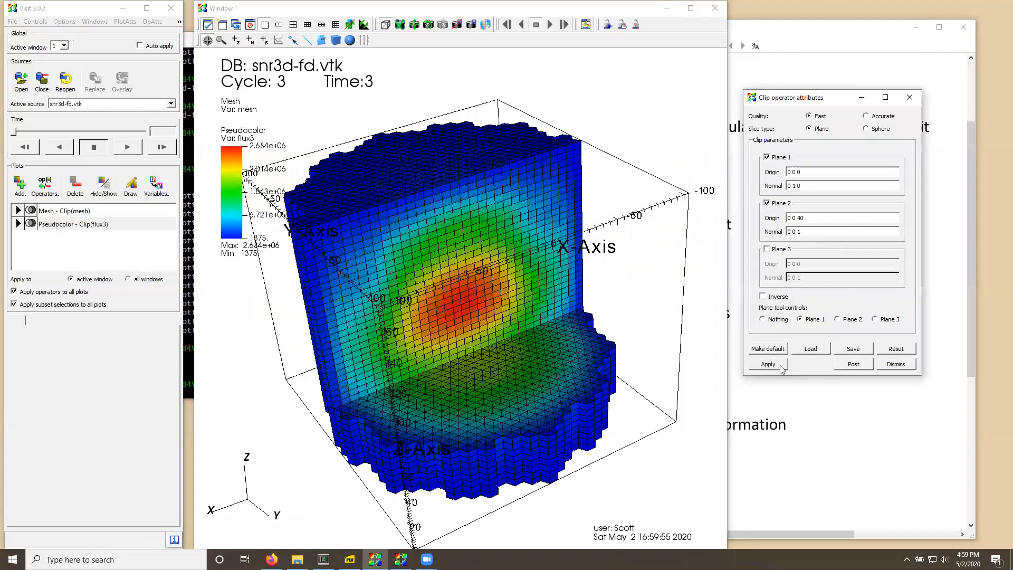
left_click_drag(479, 366, 591, 343)
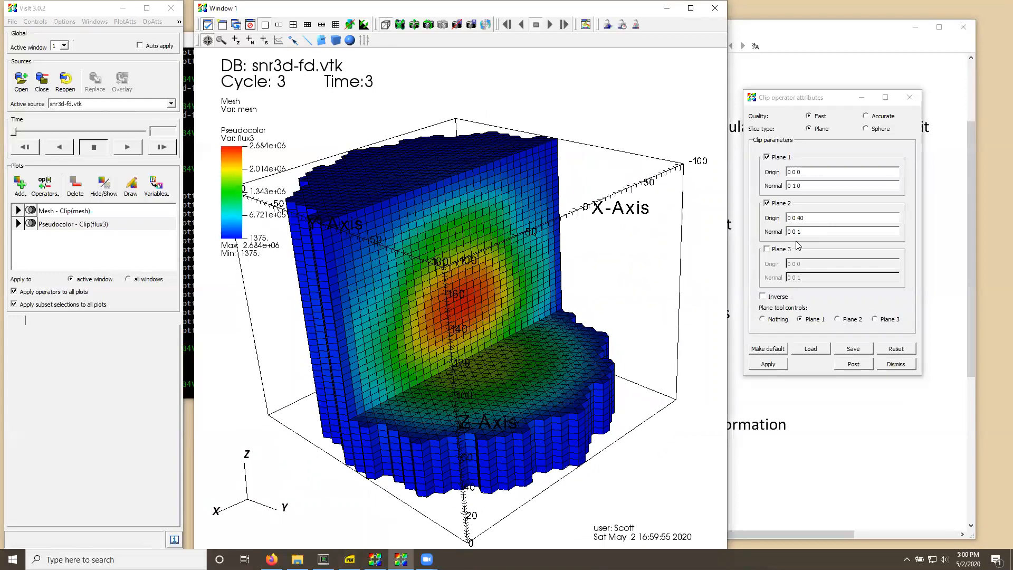
- Set the Plane 2 clip origin to 0 0 60 and apply it
left_click(808, 218)
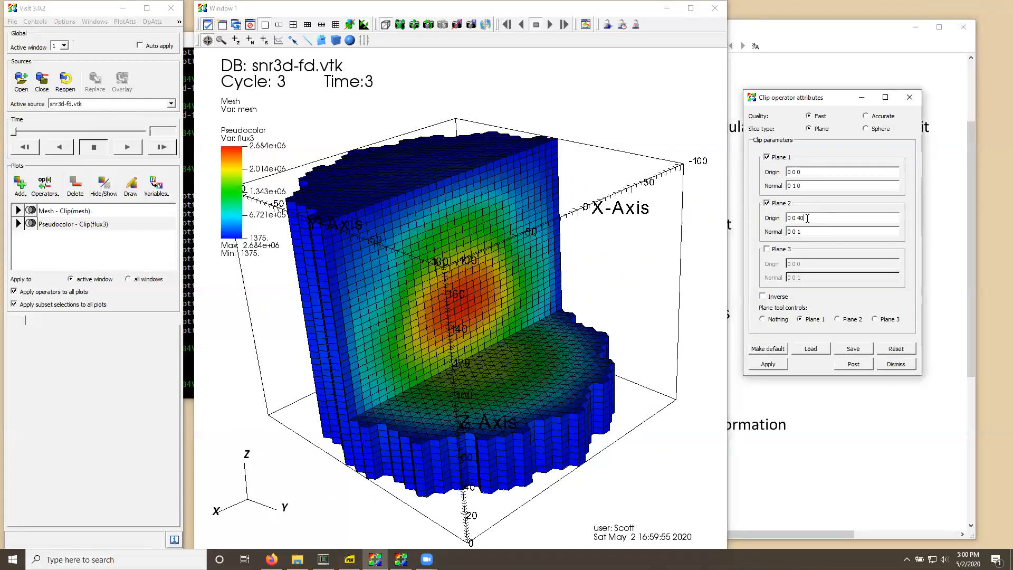
key("BackSpace")
key("BackSpace")
left_click(781, 368)
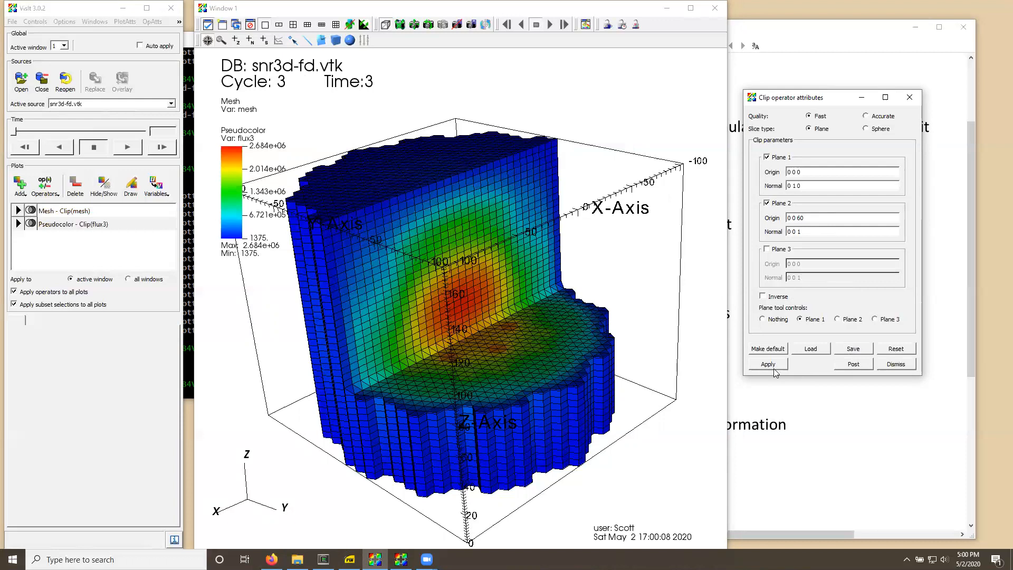
left_click_drag(679, 303, 654, 318)
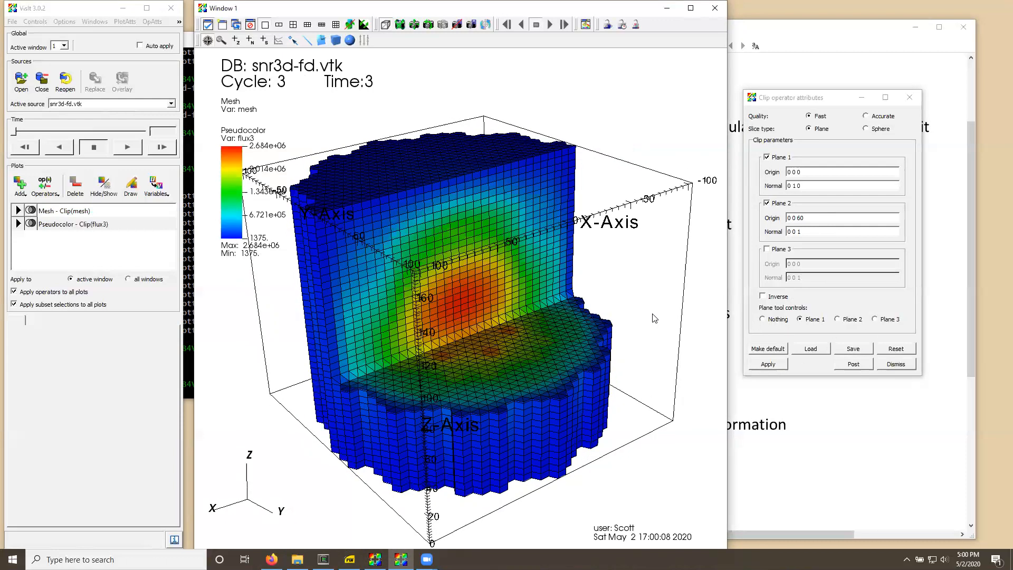
- Enable clip Plane 3 with normal 1 1 0 at the default origin, apply it, and inspect the wedge cut
left_click(768, 250)
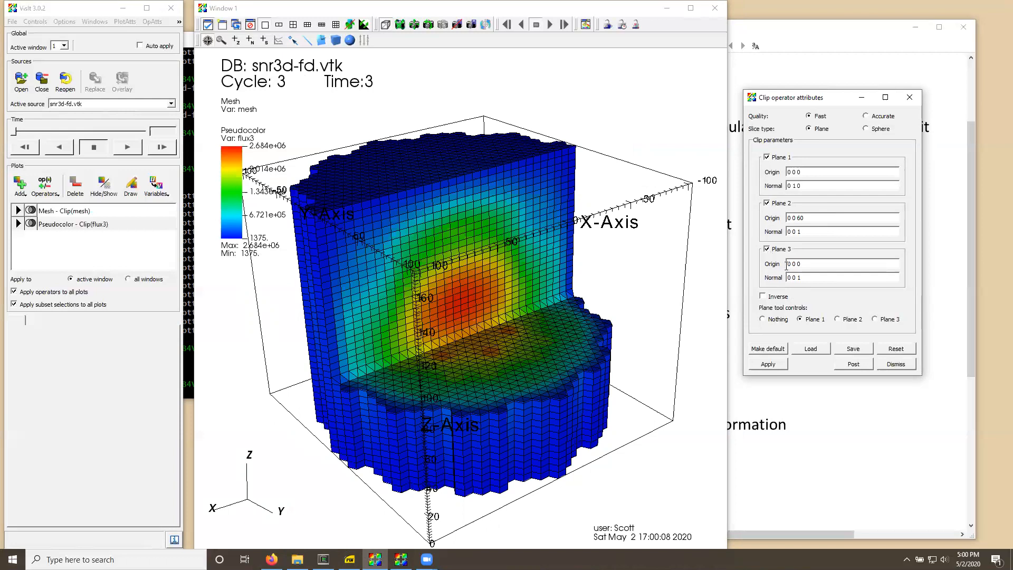
left_click_drag(803, 276, 771, 274)
type("1 1 0")
left_click(802, 263)
left_click(774, 367)
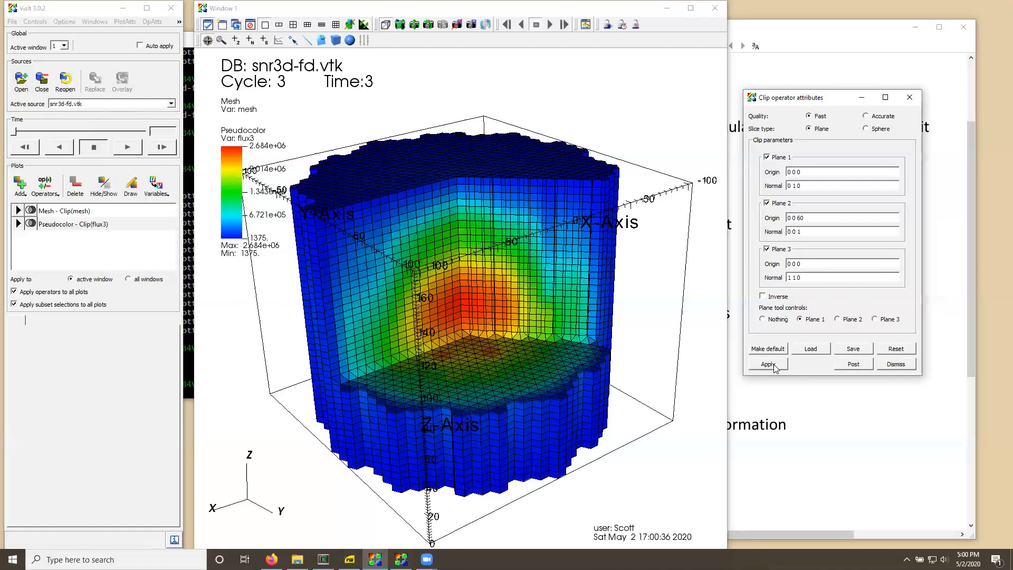
left_click_drag(613, 348, 421, 185)
left_click_drag(453, 269, 564, 338)
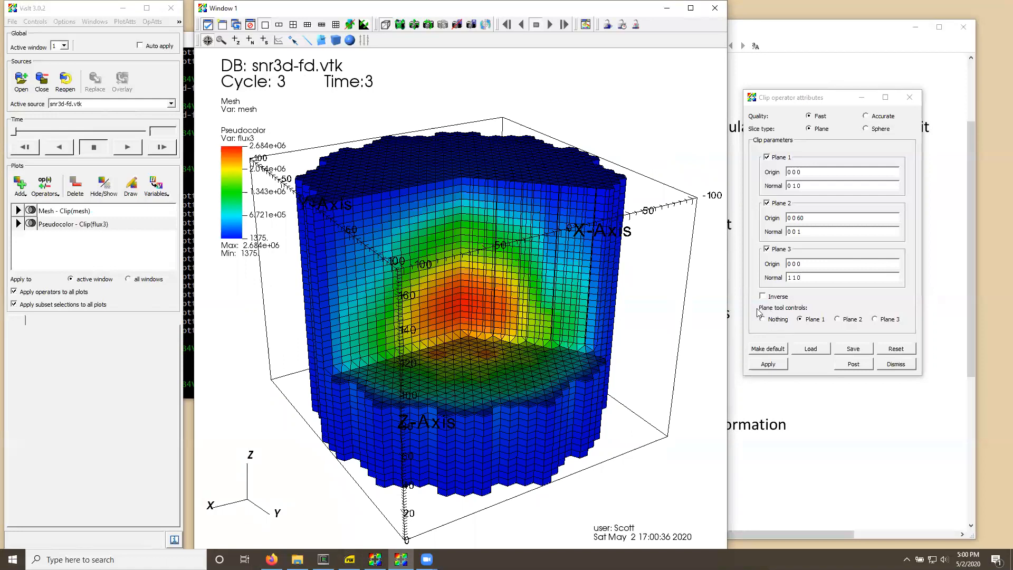
- Set the Plane 3 clip normal to 1 2 0 and apply it
left_click_drag(523, 186, 425, 232)
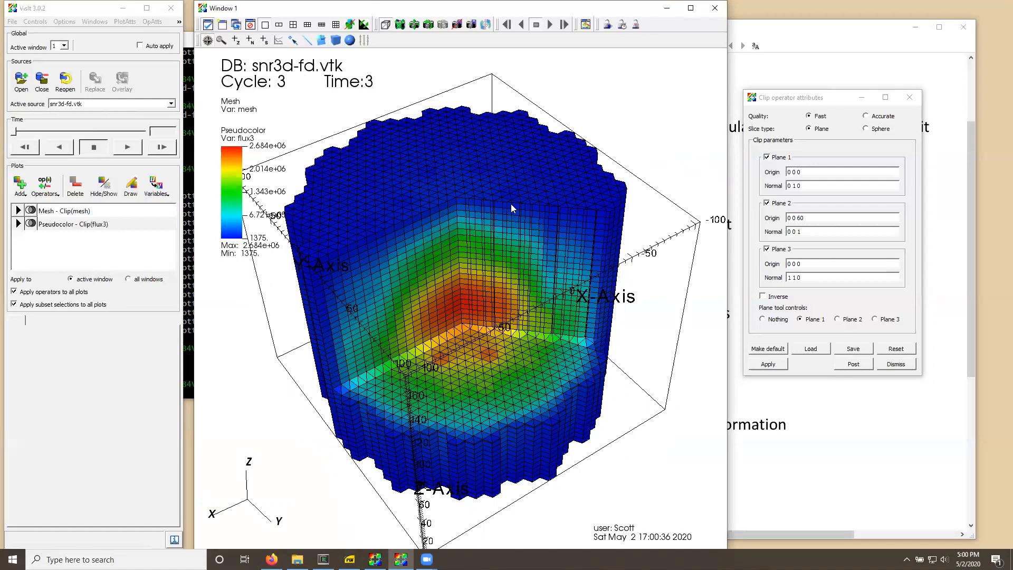
left_click(795, 278)
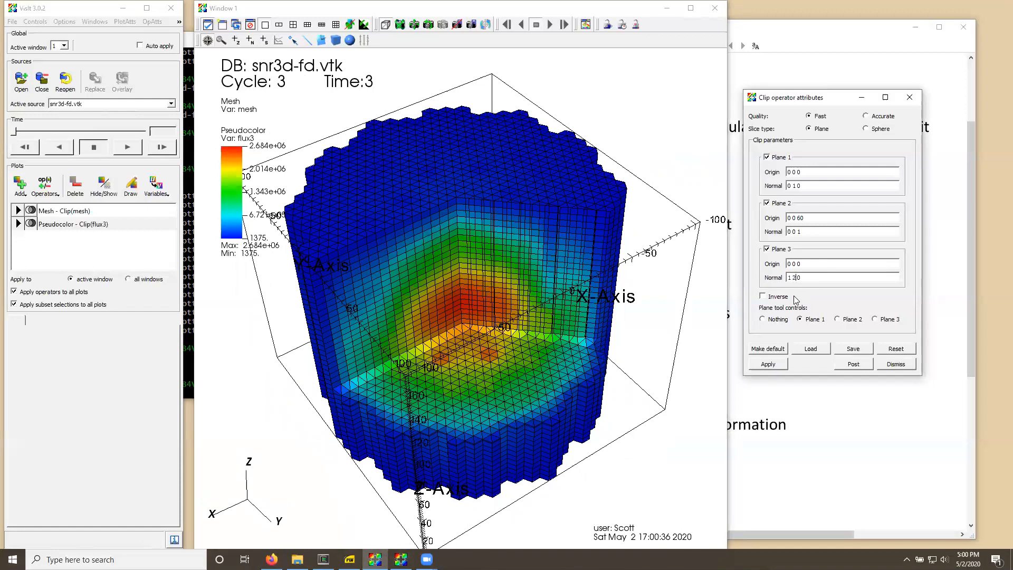
left_click(783, 367)
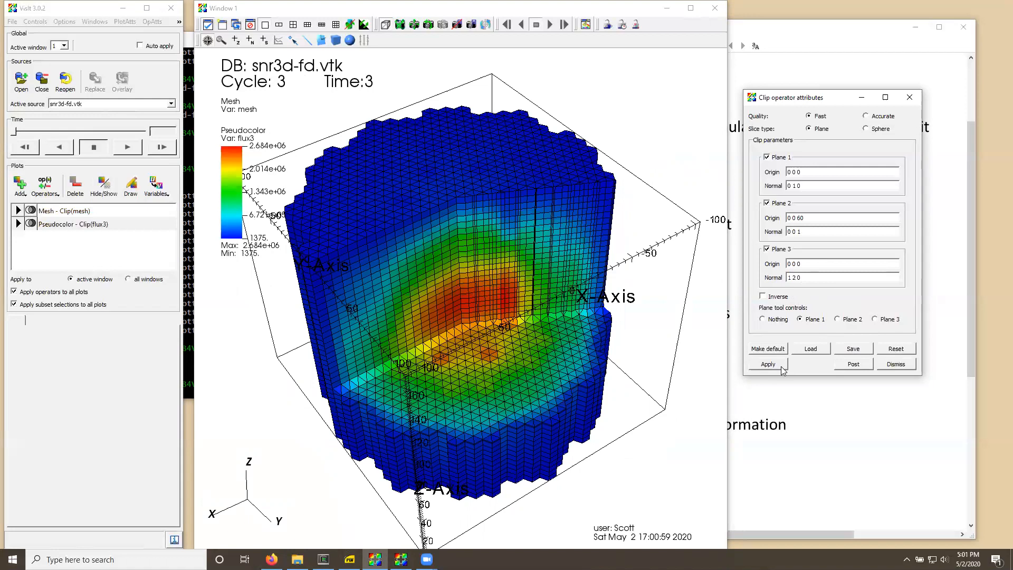
- Set the Plane 3 clip normal to 2 1 0 and apply it, keeping the clip attributes in their own window
left_click_drag(795, 278, 787, 278)
type("2 1")
left_click(855, 365)
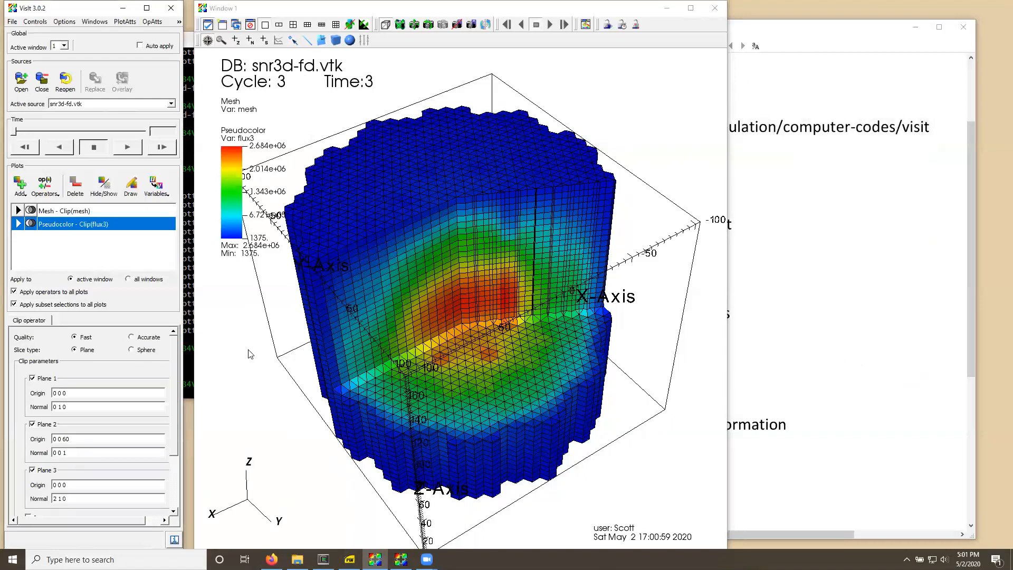
left_click_drag(174, 411, 182, 470)
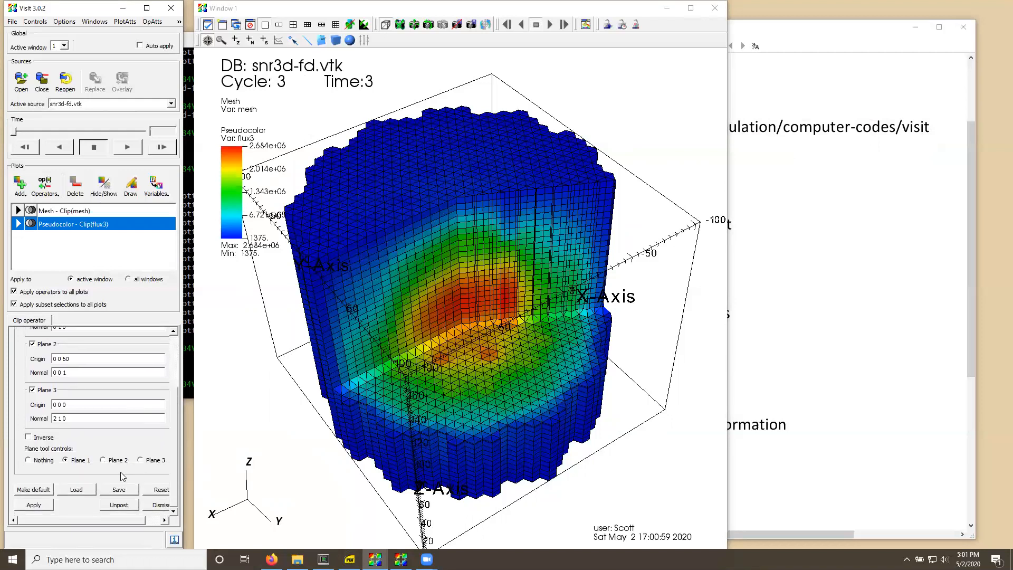
left_click(121, 505)
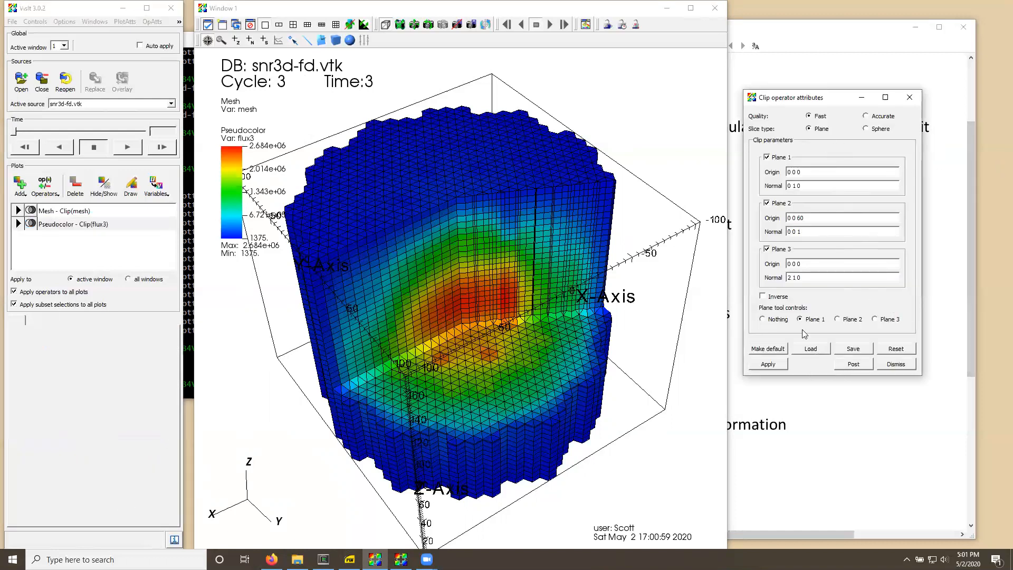
left_click(776, 368)
left_click_drag(436, 294, 465, 322)
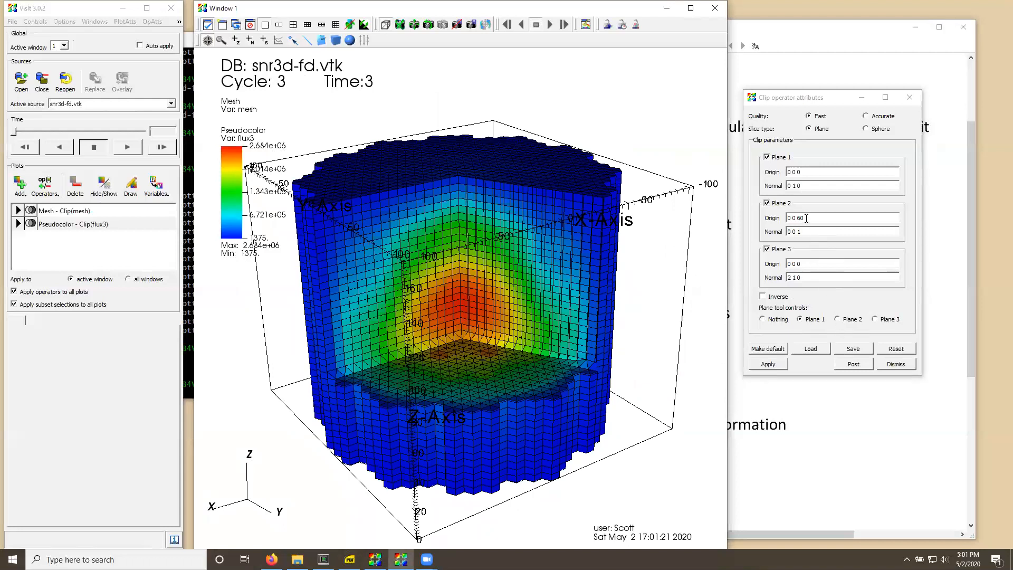
- Set the Plane 2 clip origin to 0 0 40, apply it, and close the clip operator attributes
double_click(807, 219)
type("4")
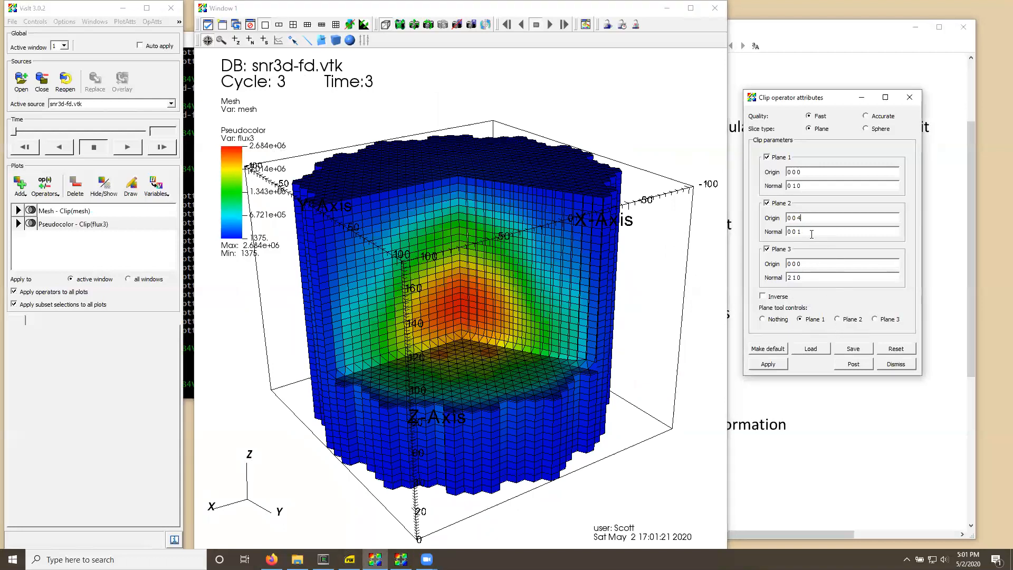
left_click(782, 365)
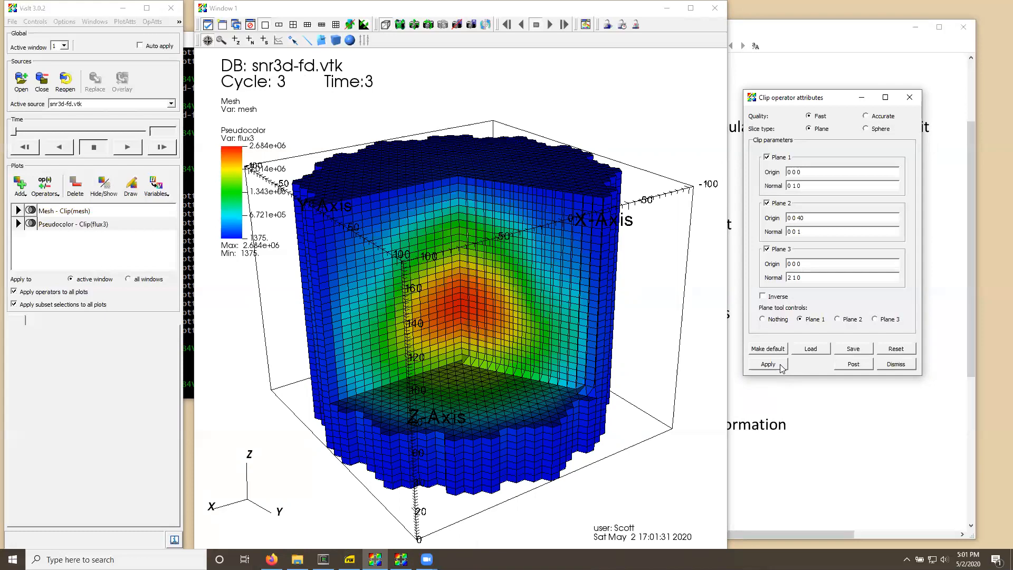
left_click_drag(595, 297, 540, 292)
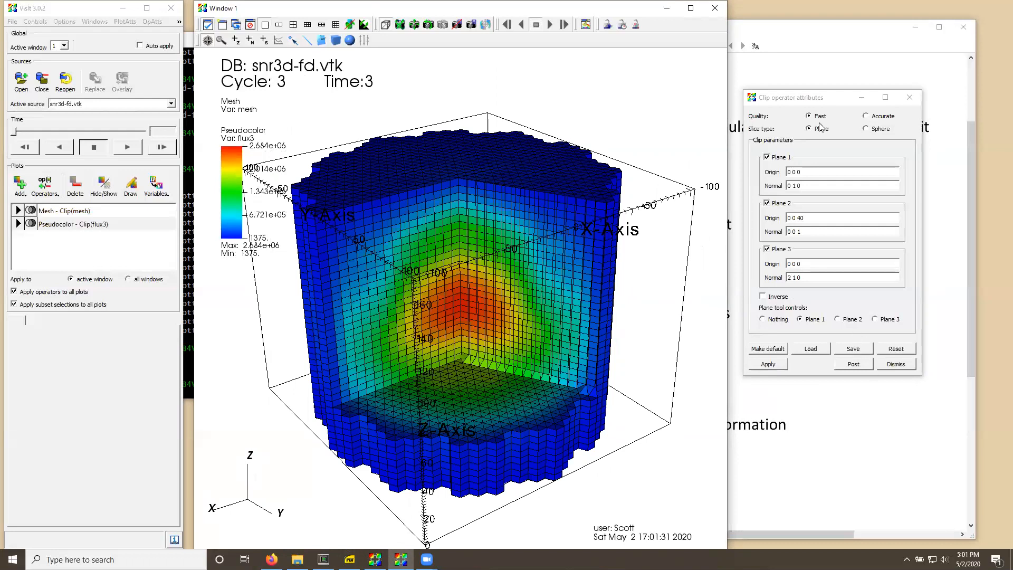
left_click(903, 366)
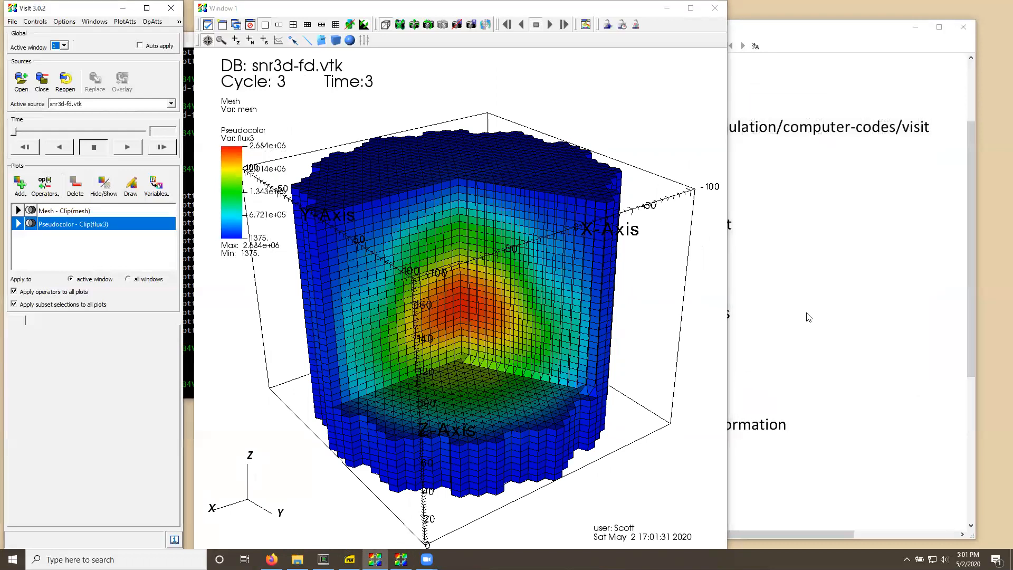
- Check the outline document for the saving pictures topic, and open the Annotation settings beside the plot
left_click(859, 31)
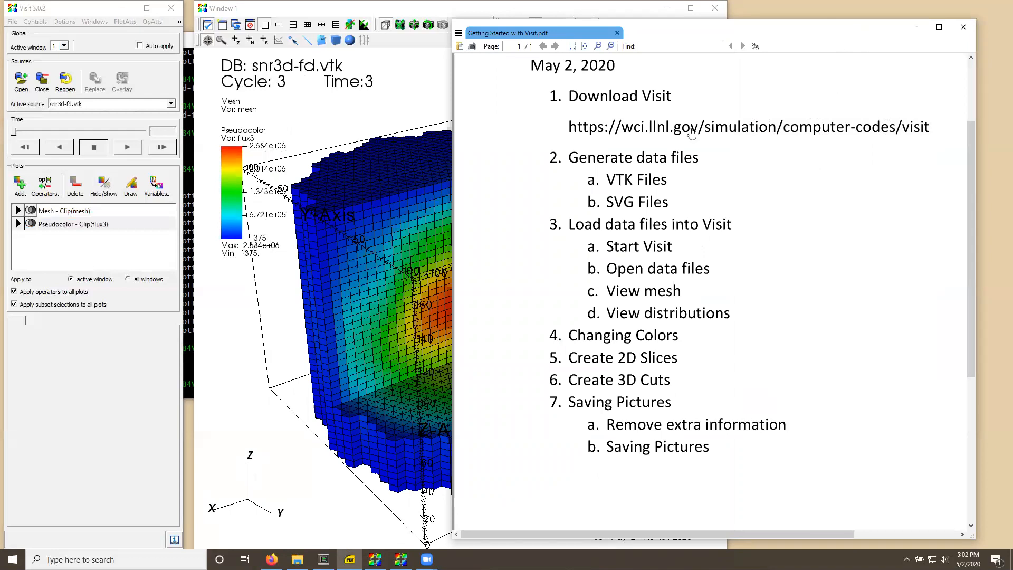
left_click(562, 9)
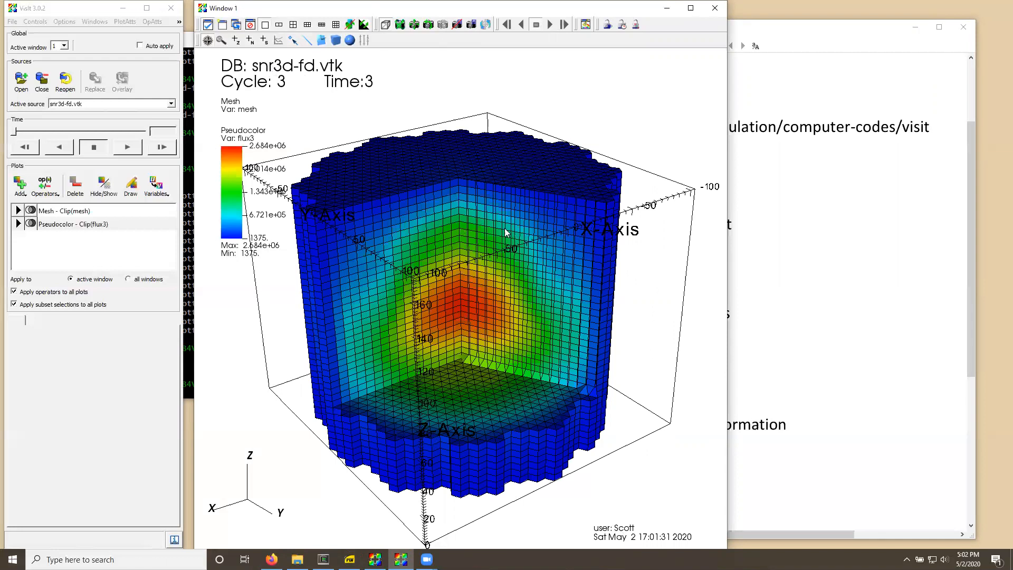
left_click(11, 22)
mouse_move(35, 22)
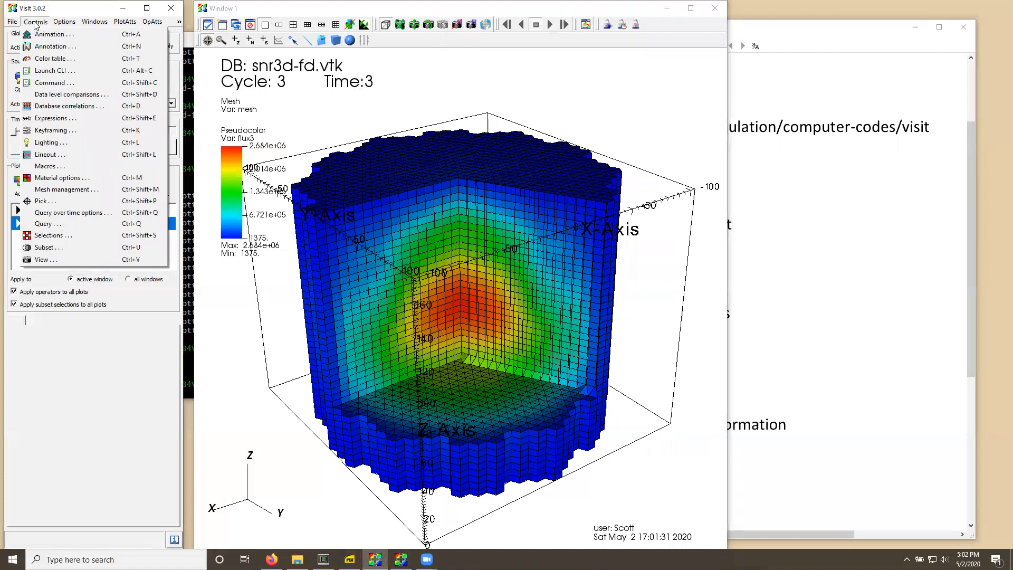
left_click(48, 46)
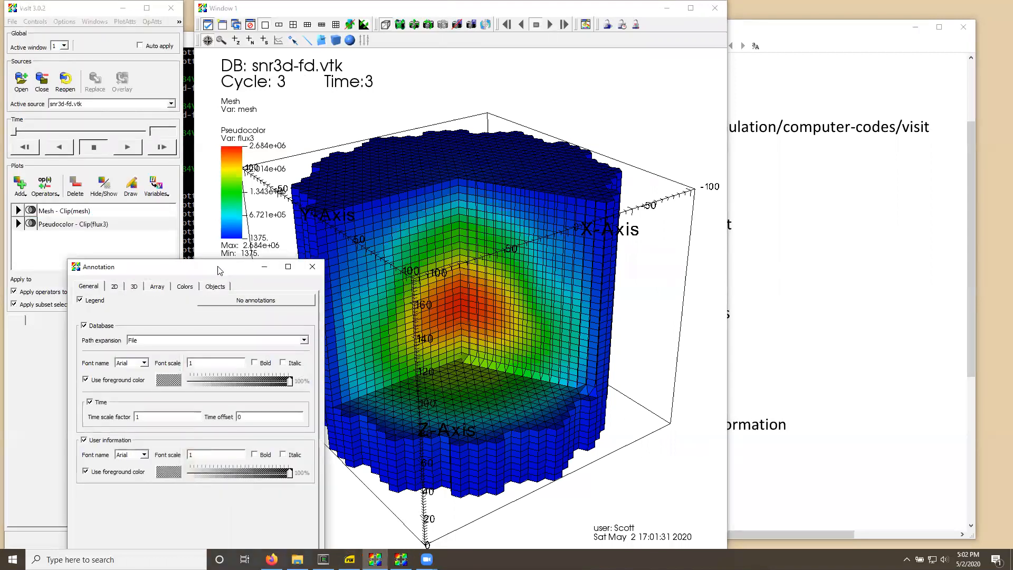
left_click_drag(213, 270, 842, 111)
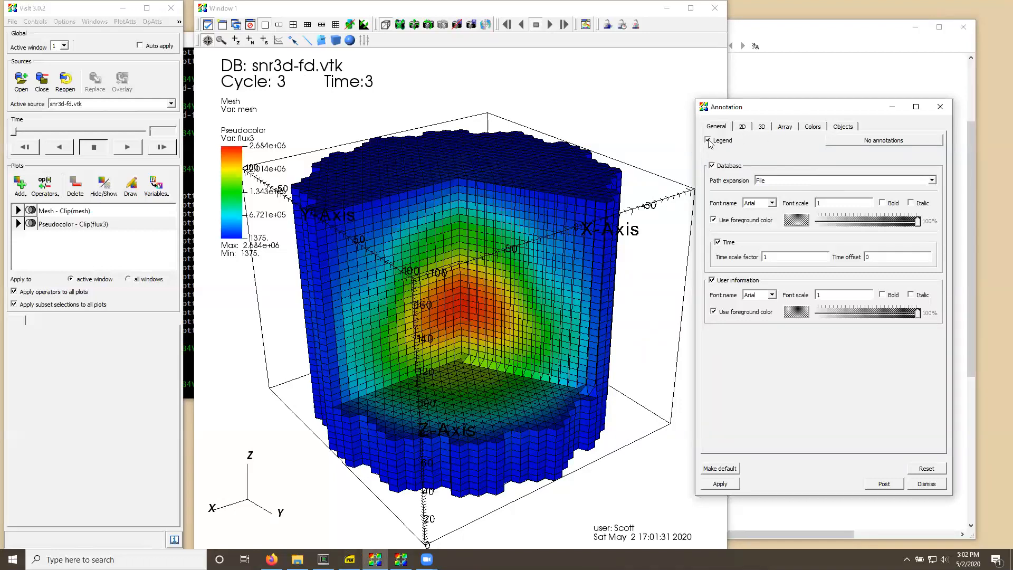
- Try the plot with the legend annotation turned off, and restore the legend
left_click(724, 487)
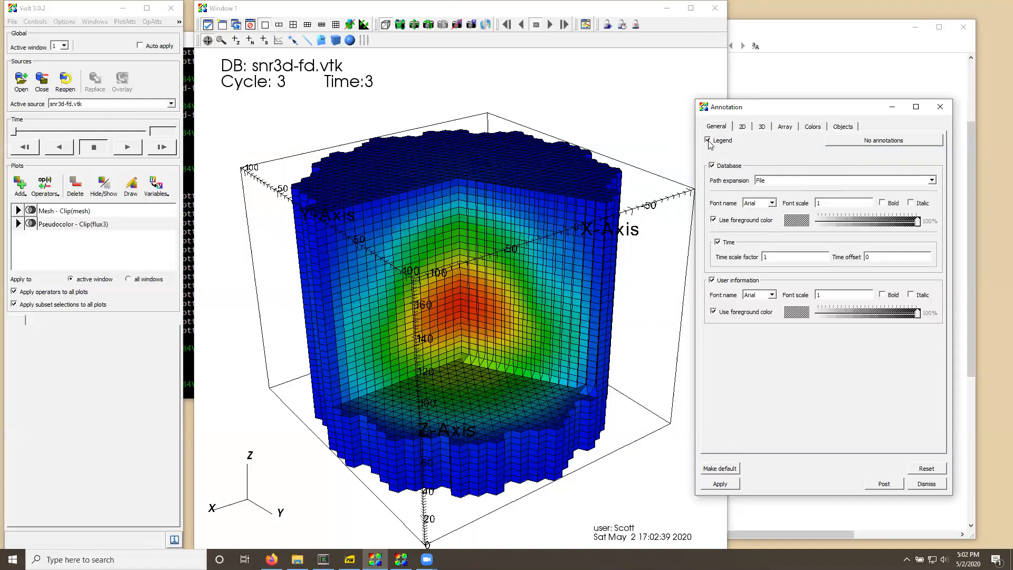
left_click(732, 485)
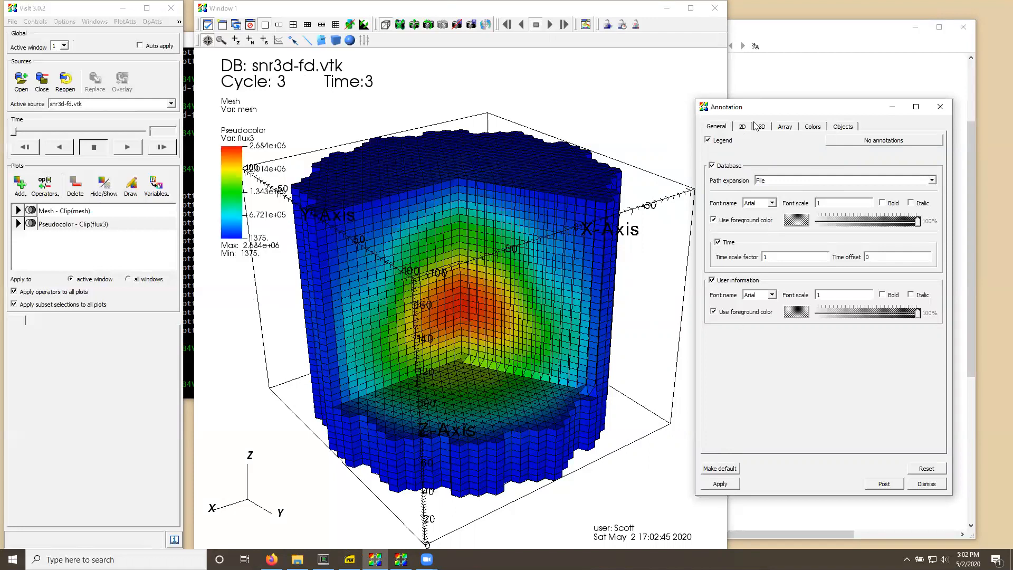
- Turn off the Database and User information annotations and apply the change
left_click(712, 166)
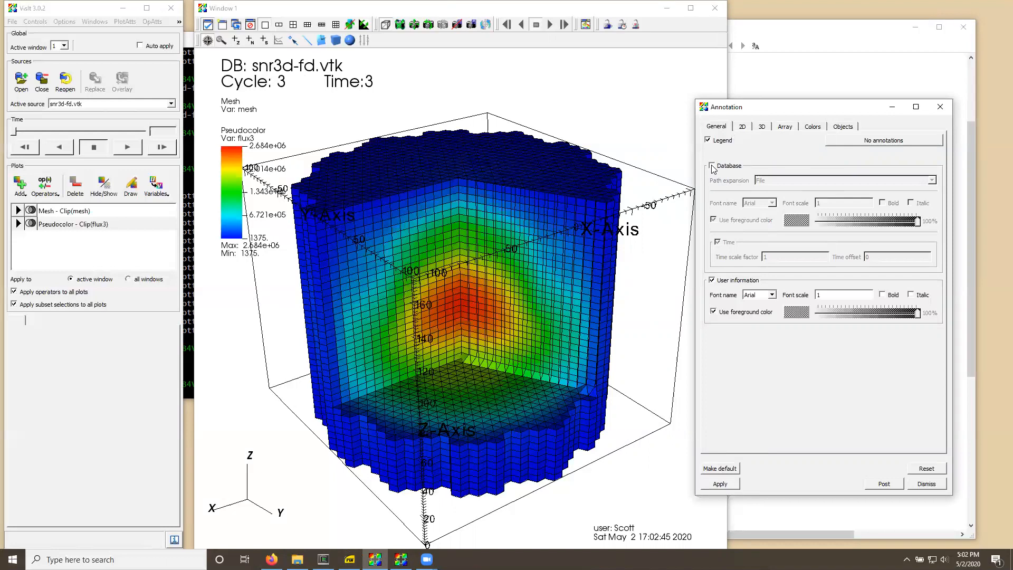
left_click(712, 282)
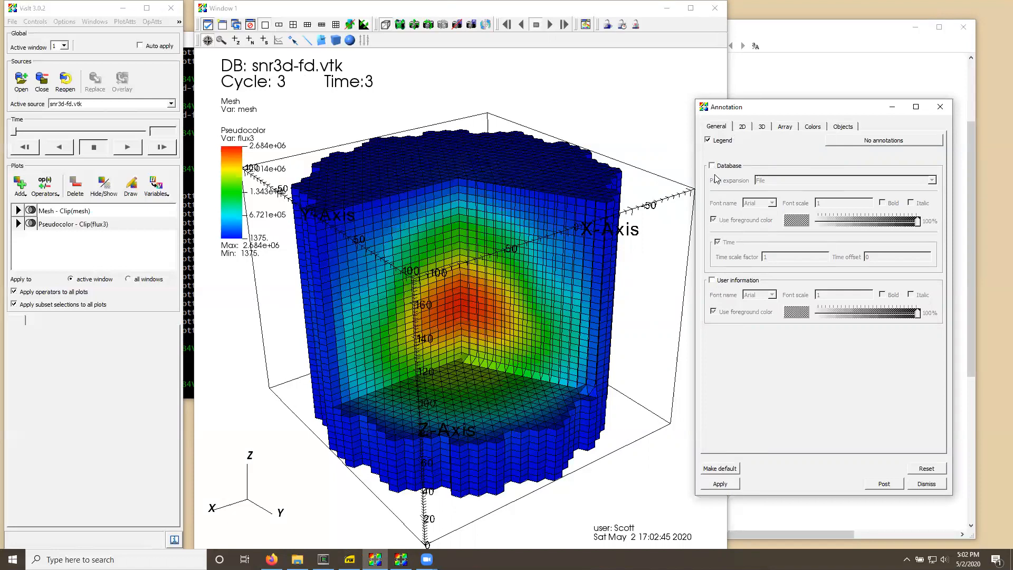
left_click(724, 485)
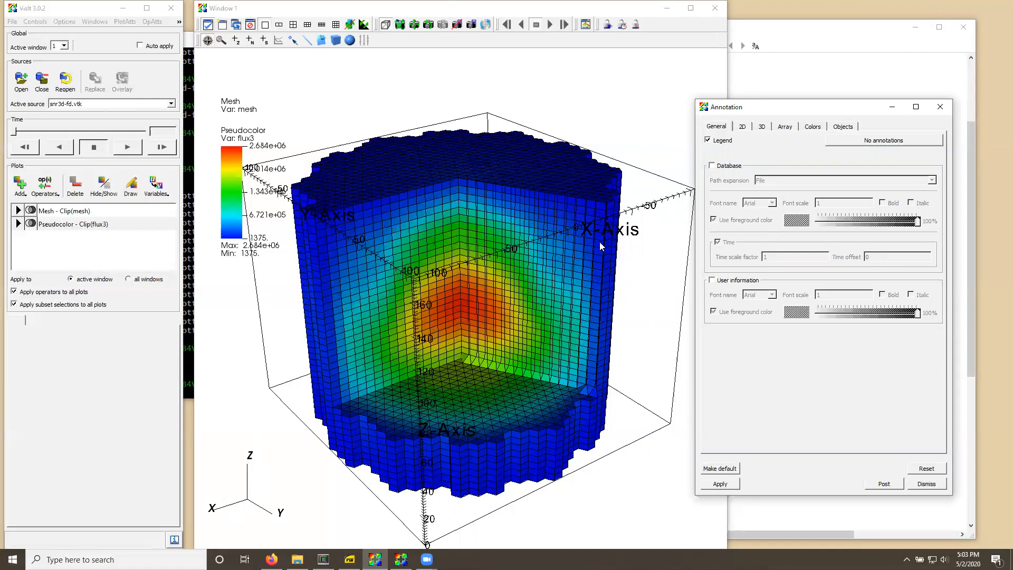
- Turn off the 3D axes, triad and bounding box annotations and apply the change
left_click(762, 131)
left_click(743, 129)
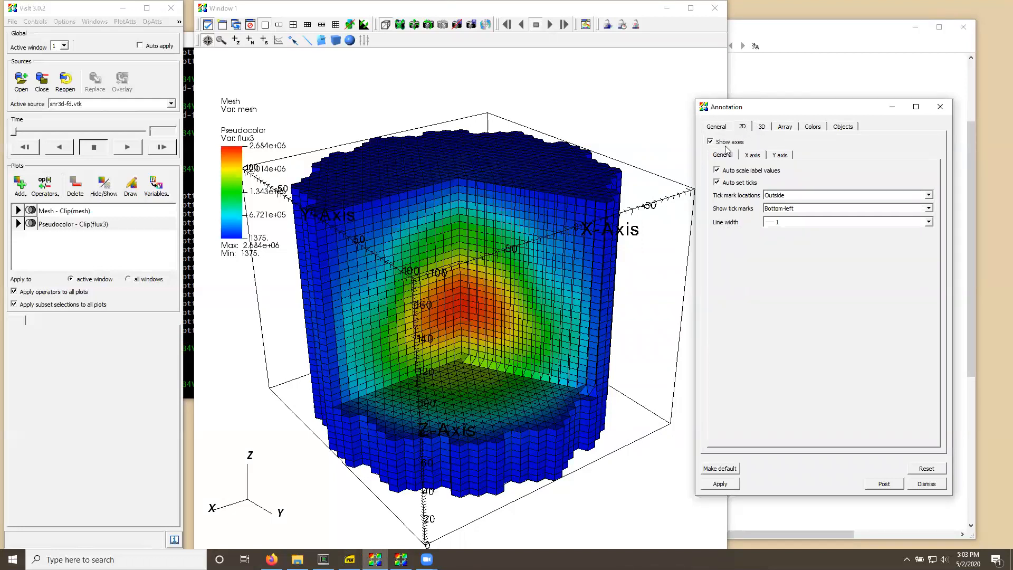
left_click(763, 130)
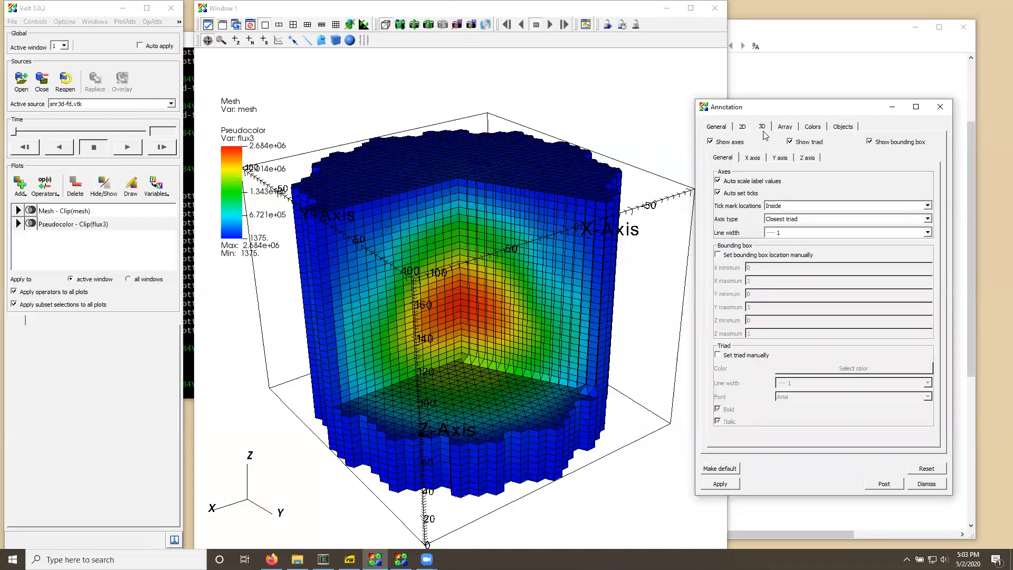
left_click(711, 142)
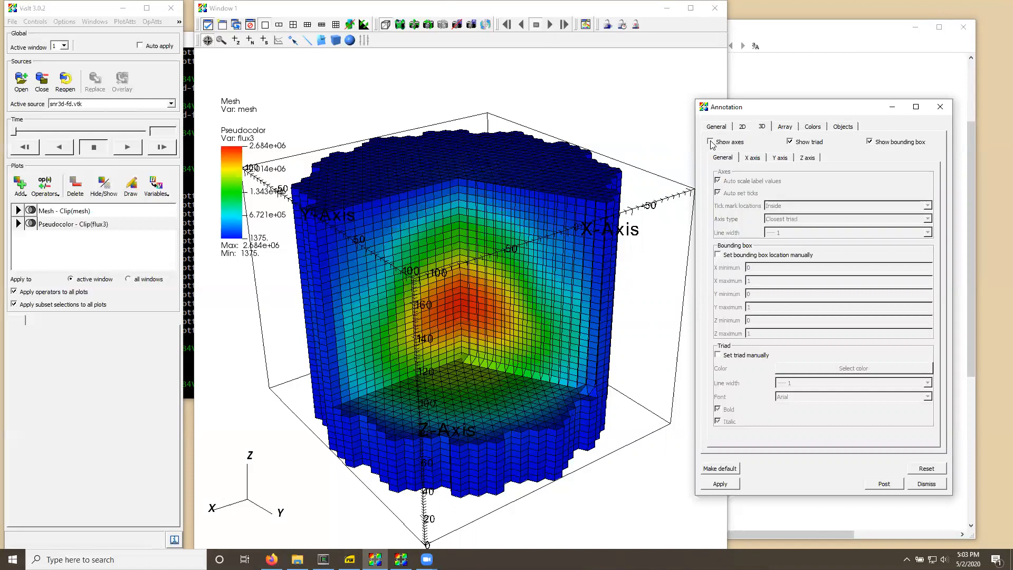
left_click(791, 142)
left_click(870, 143)
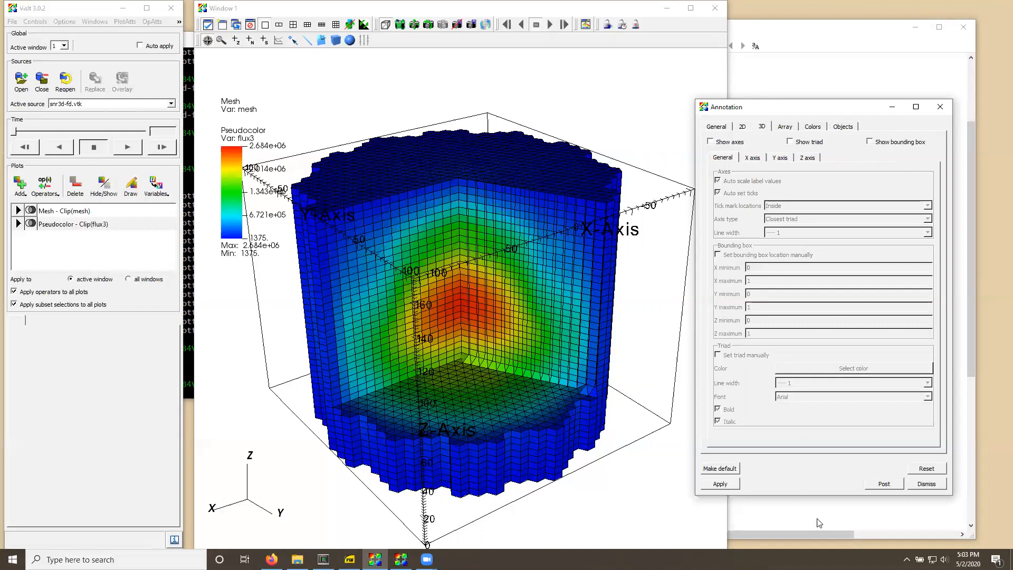
left_click(736, 485)
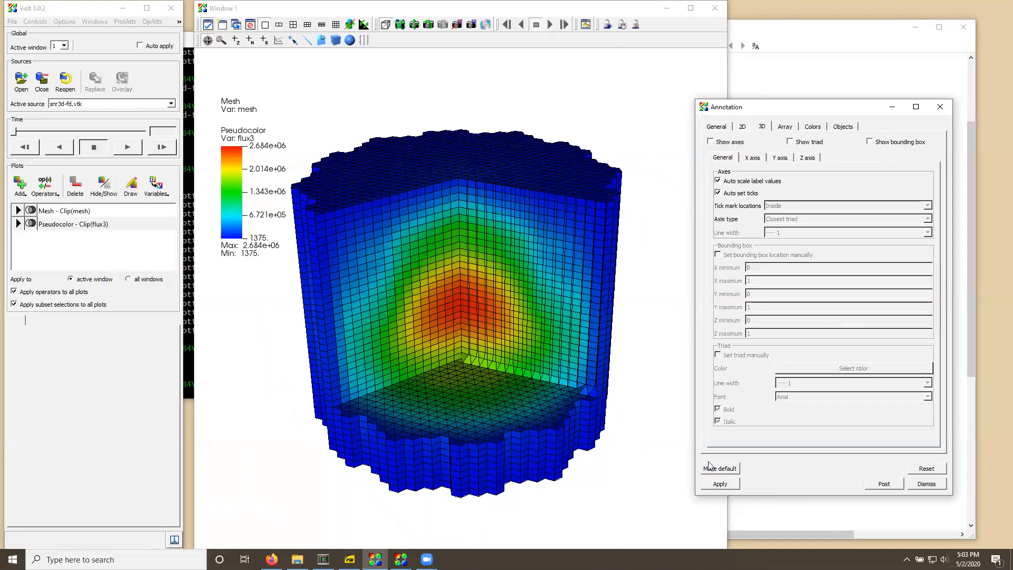
mouse_move(479, 365)
left_mouse_down()
mouse_move(515, 364)
mouse_move(497, 368)
mouse_move(507, 353)
left_mouse_up()
left_click_drag(477, 239, 479, 265)
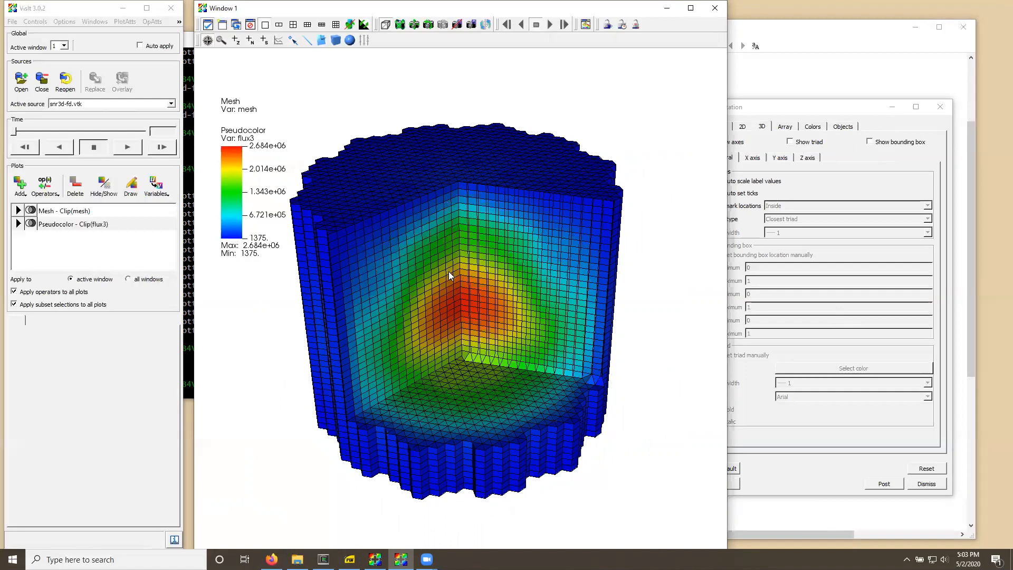
left_click_drag(461, 271, 455, 246)
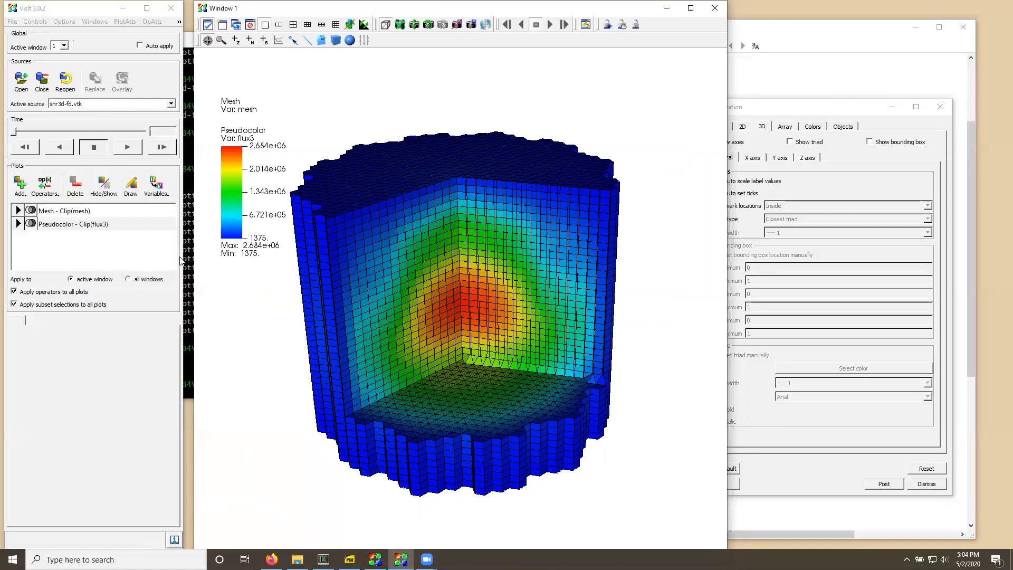
- Hide the mesh plot to view the flux3 distribution without mesh lines, and show the mesh again
left_click(52, 211)
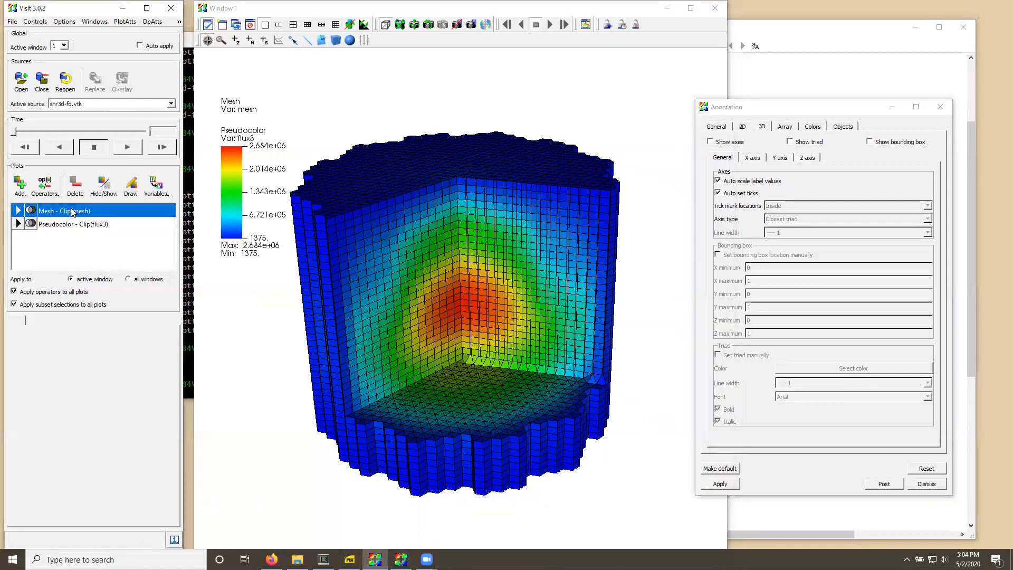
left_click(105, 189)
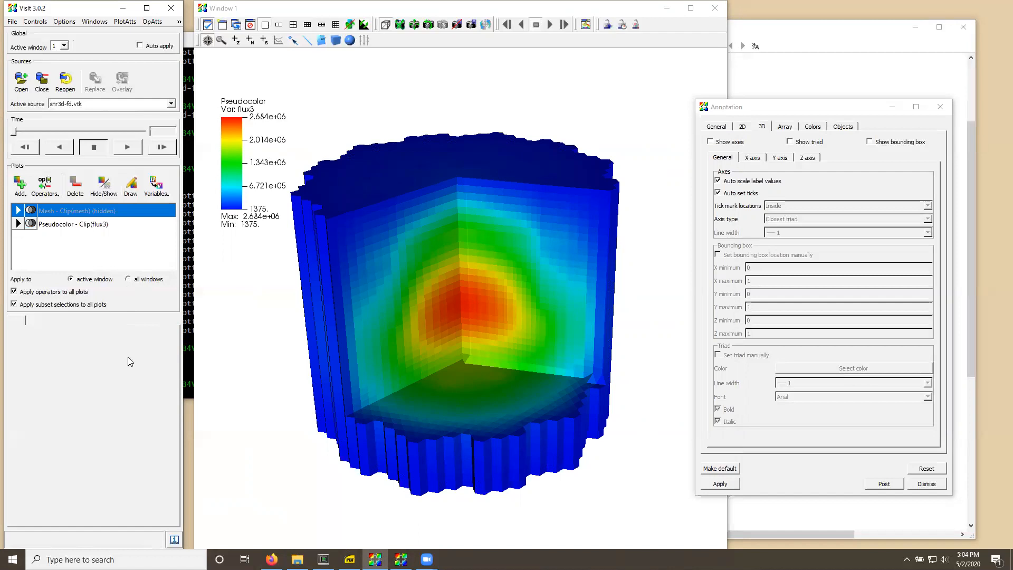
left_click(99, 194)
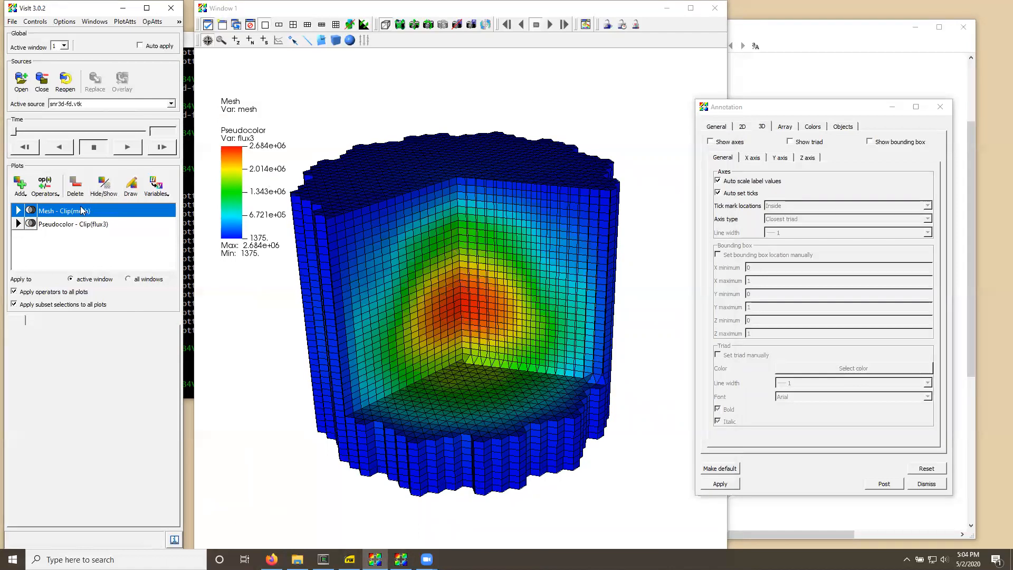
- Save the plot window with the clipped model as an image and dismiss the information message
mouse_move(520, 320)
left_mouse_down()
mouse_move(516, 328)
mouse_move(533, 325)
left_mouse_up()
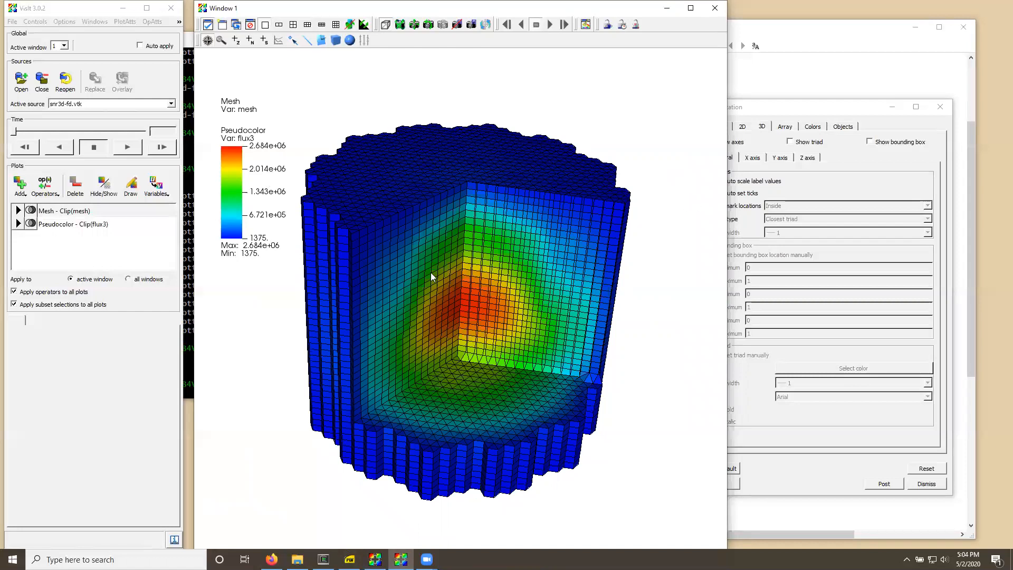
left_click_drag(468, 234, 486, 275)
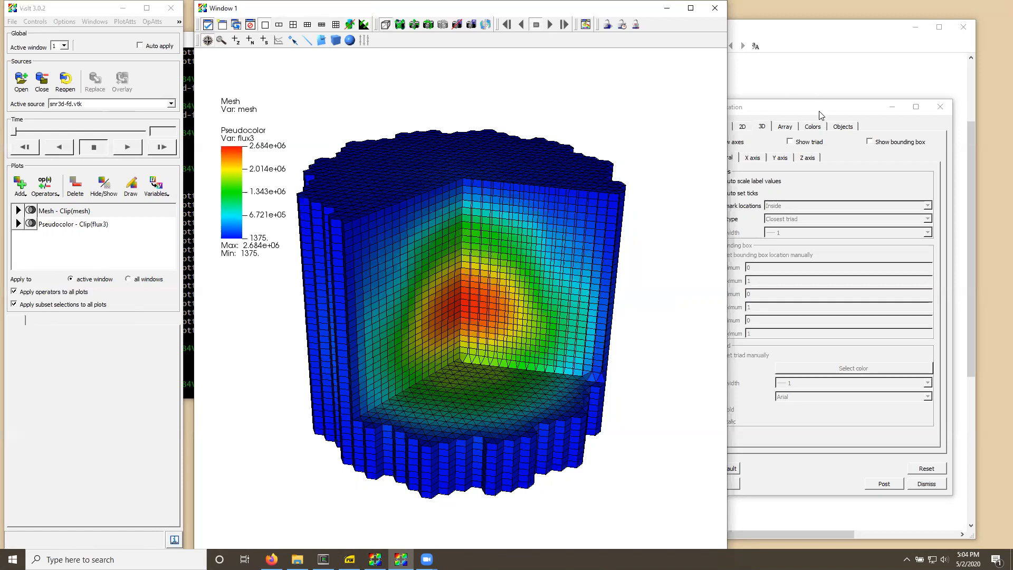
left_click(12, 22)
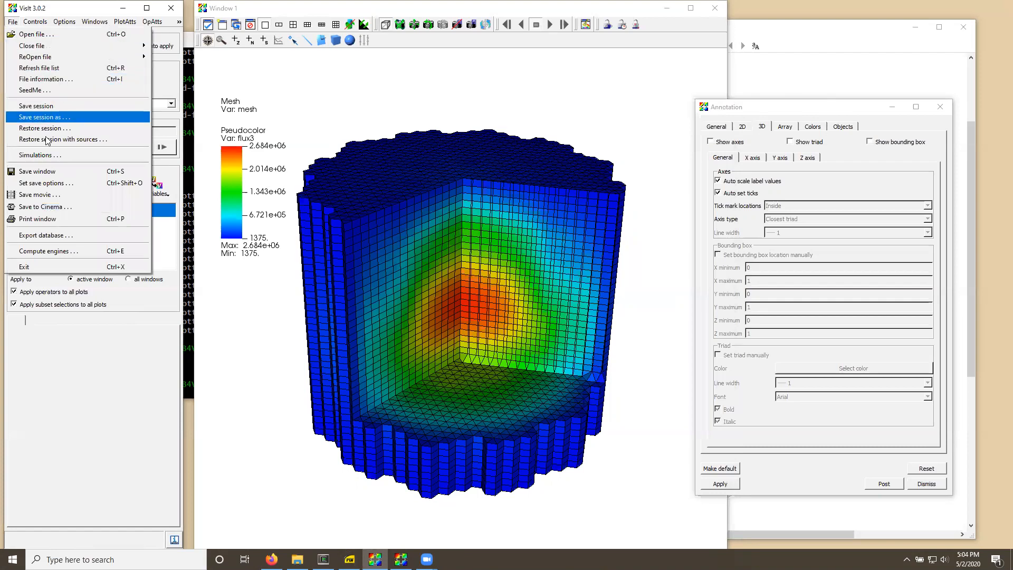
left_click(37, 172)
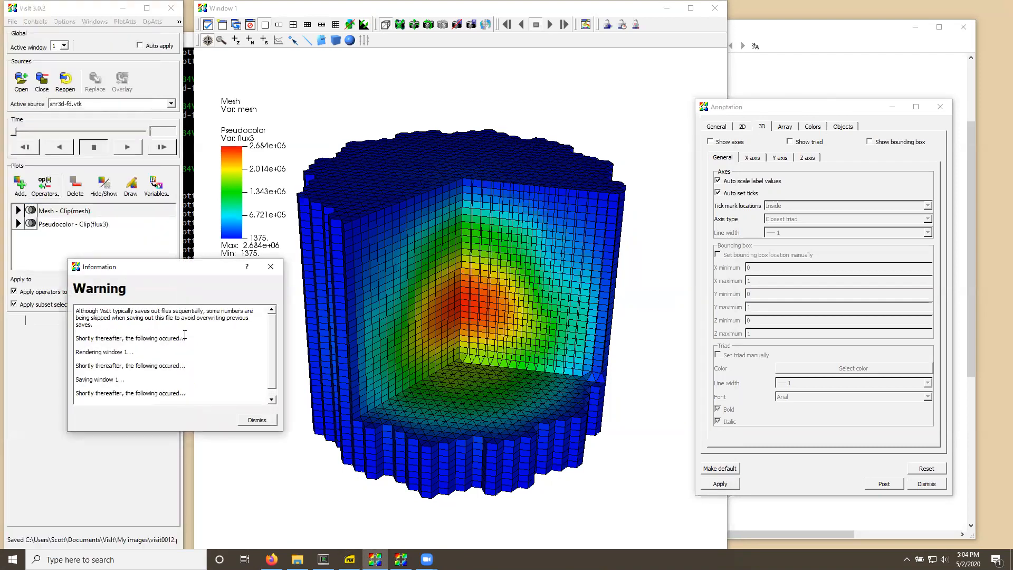
scroll(273, 364, "down", 1)
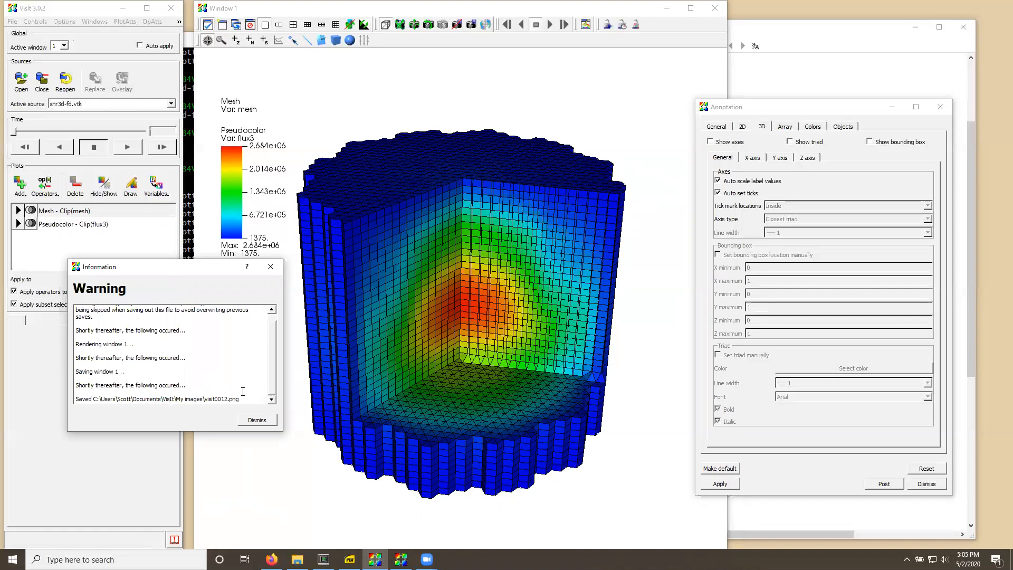
left_click(257, 420)
- Save another image of the plot window showing the clipped model from a higher viewing angle, and close the annotation settings
left_click(535, 316)
left_click_drag(534, 316, 466, 295)
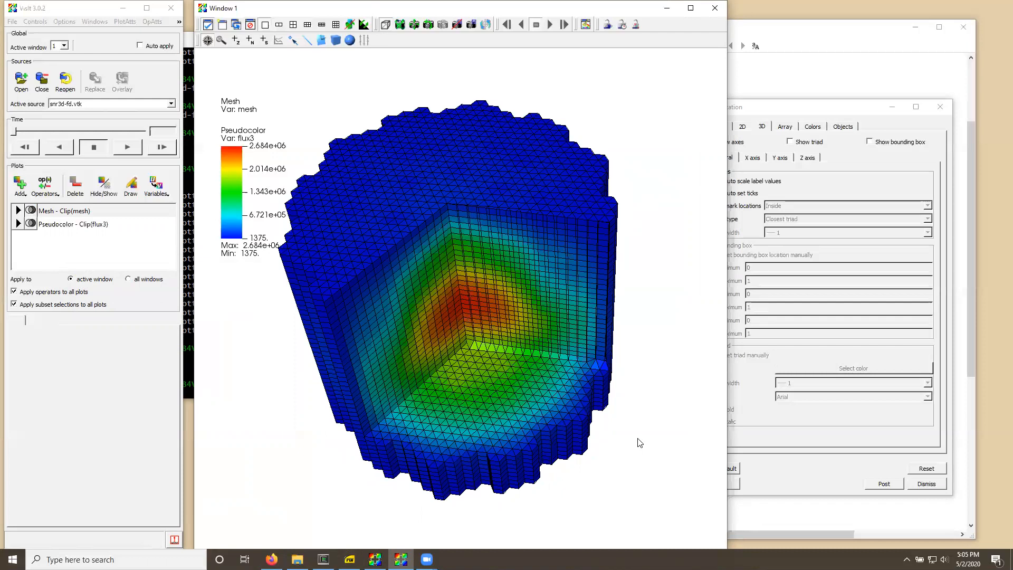
left_click(12, 22)
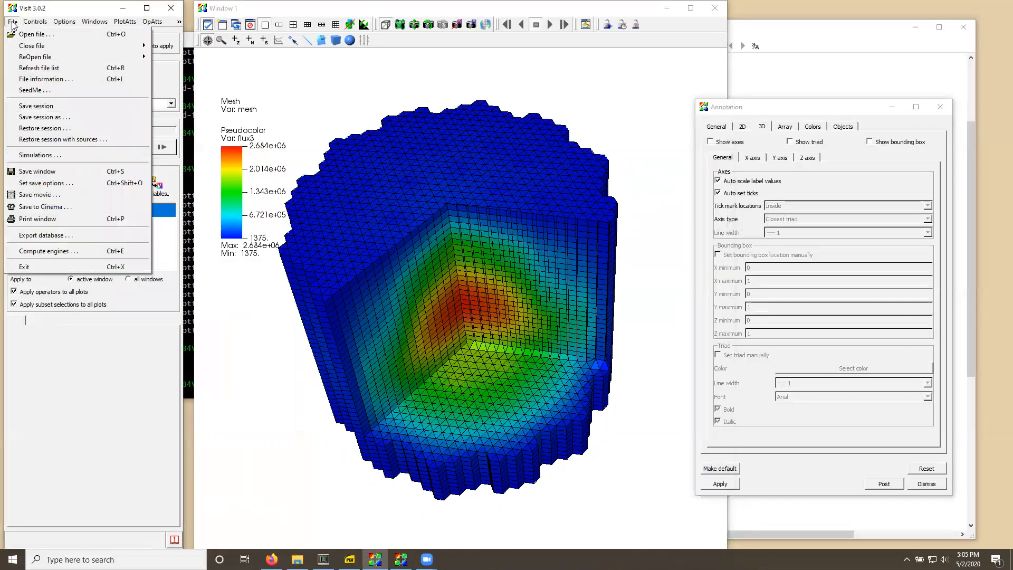
left_click(55, 172)
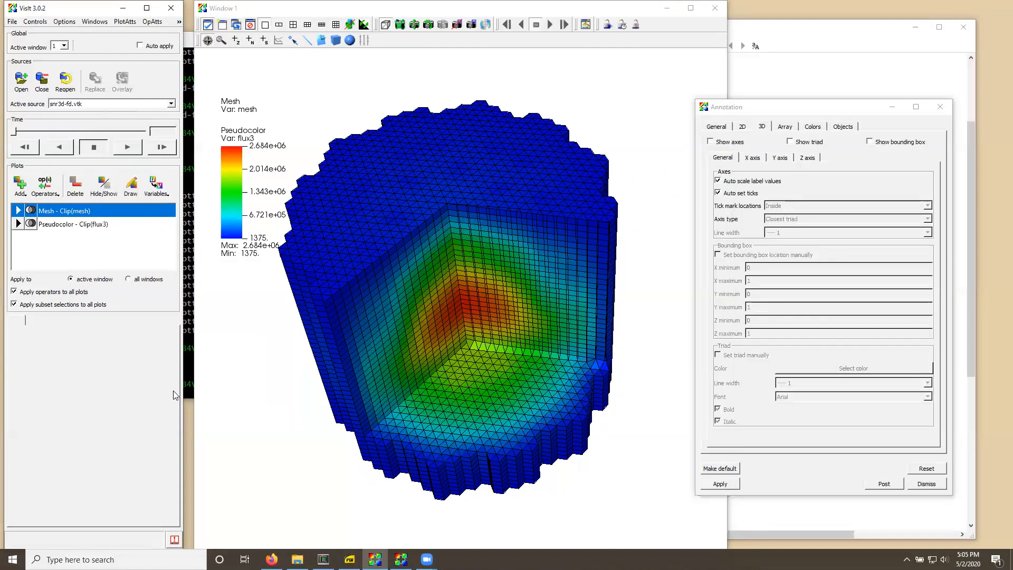
mouse_move(438, 251)
left_mouse_down()
mouse_move(405, 262)
mouse_move(405, 241)
left_mouse_up()
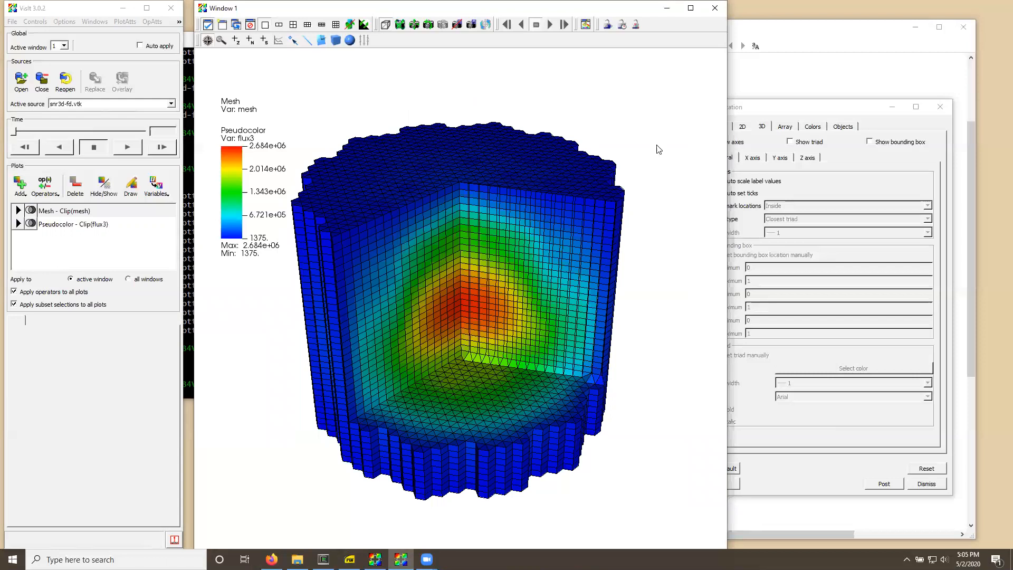
left_click(947, 108)
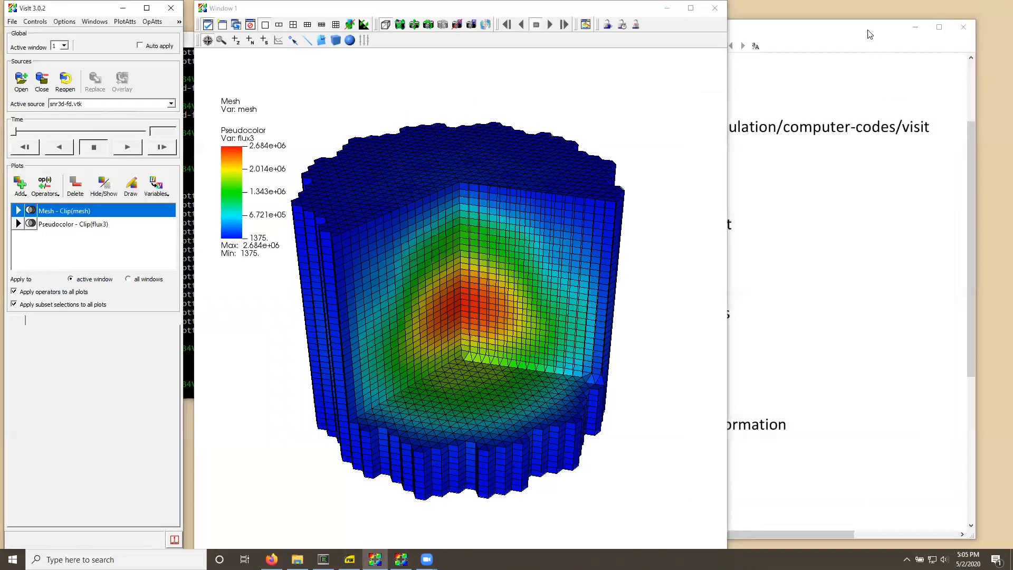
- Review the outline in Getting Started with Visit.pdf and return to the plot window
left_click(871, 32)
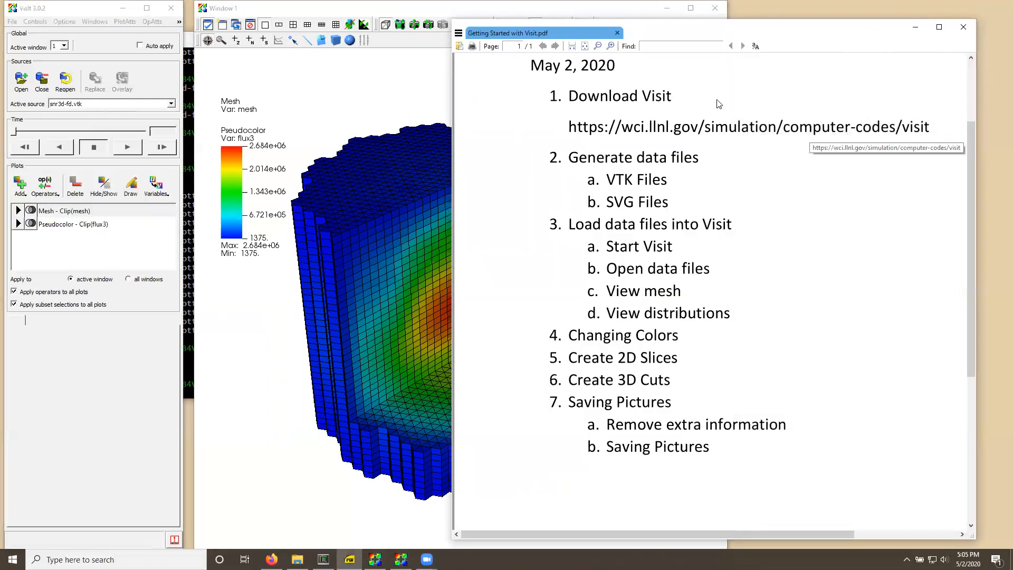
scroll(794, 232, "up", 1)
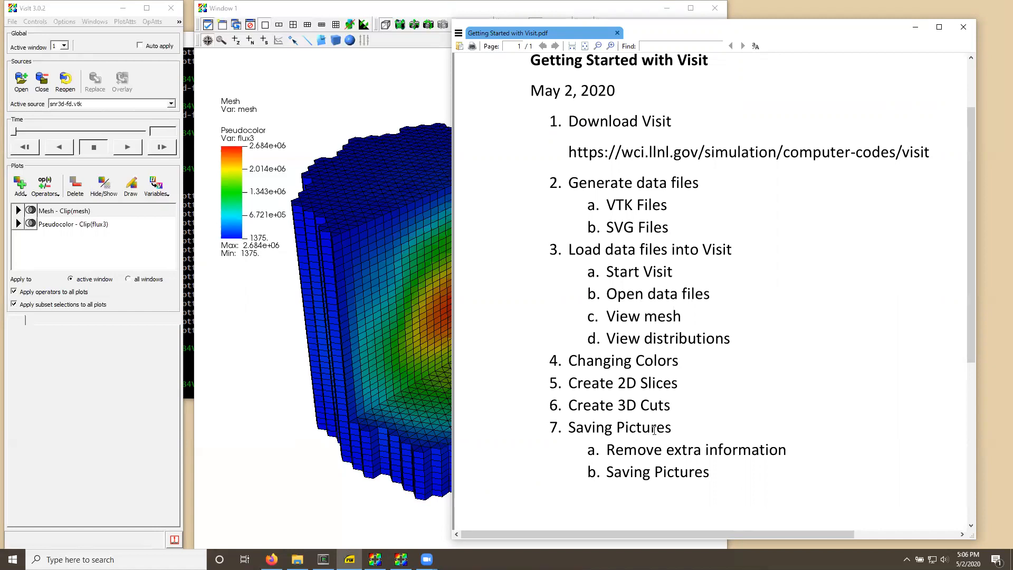
left_click(388, 22)
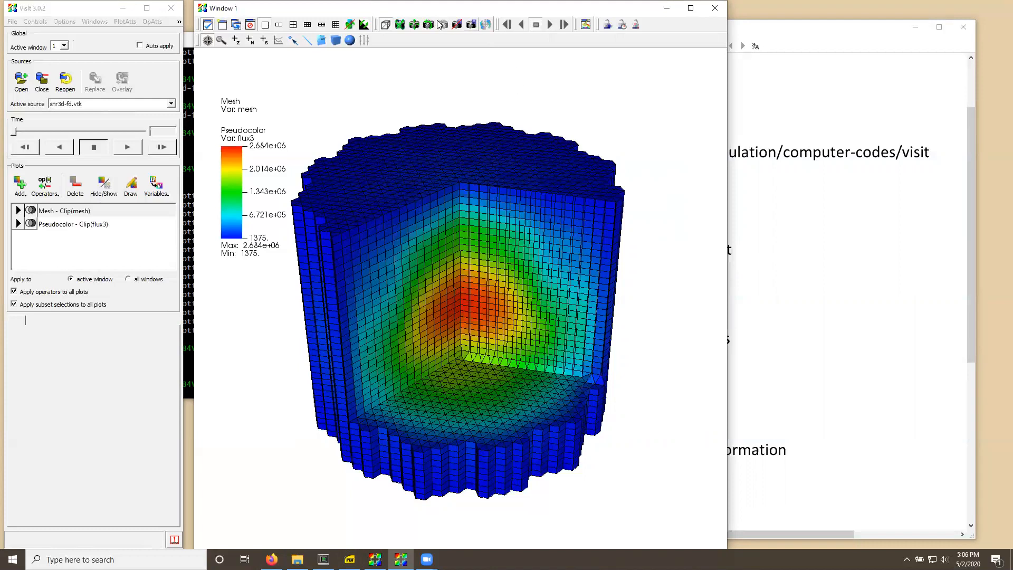
- Add a Threshold operator with a lower bound of 1e5 to the mesh and flux3 plots
left_click(155, 23)
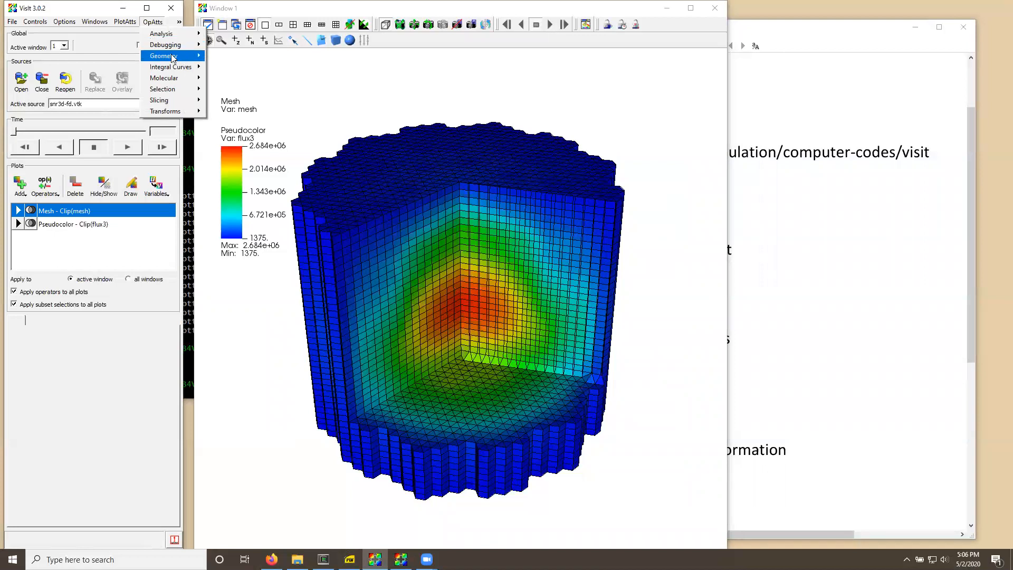
mouse_move(176, 61)
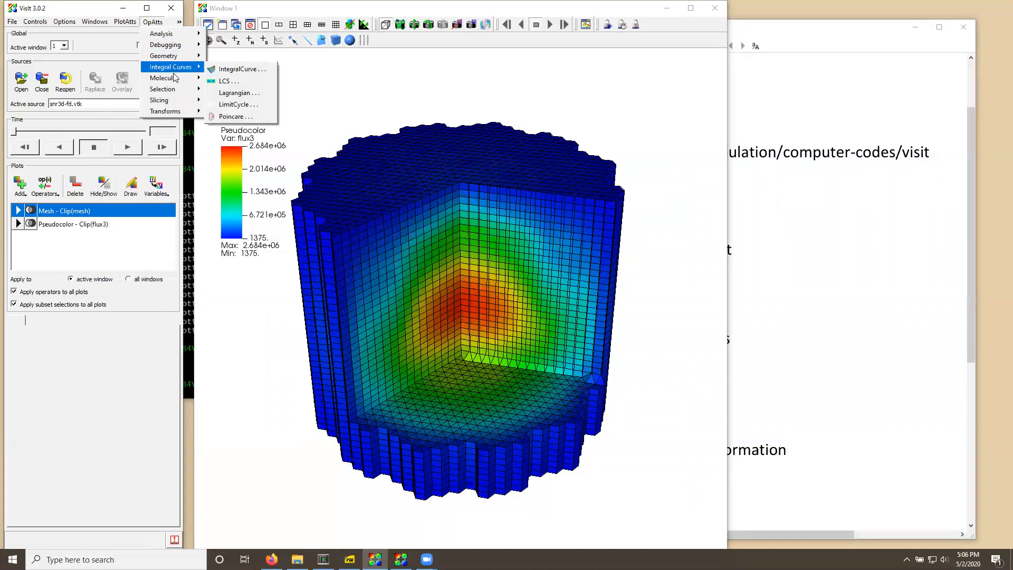
mouse_move(180, 90)
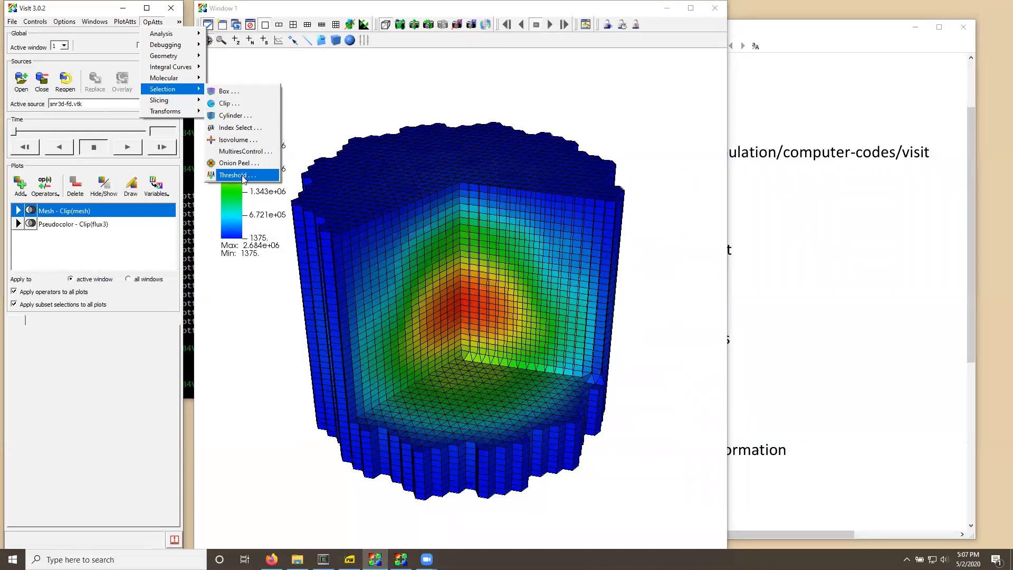
left_click(242, 176)
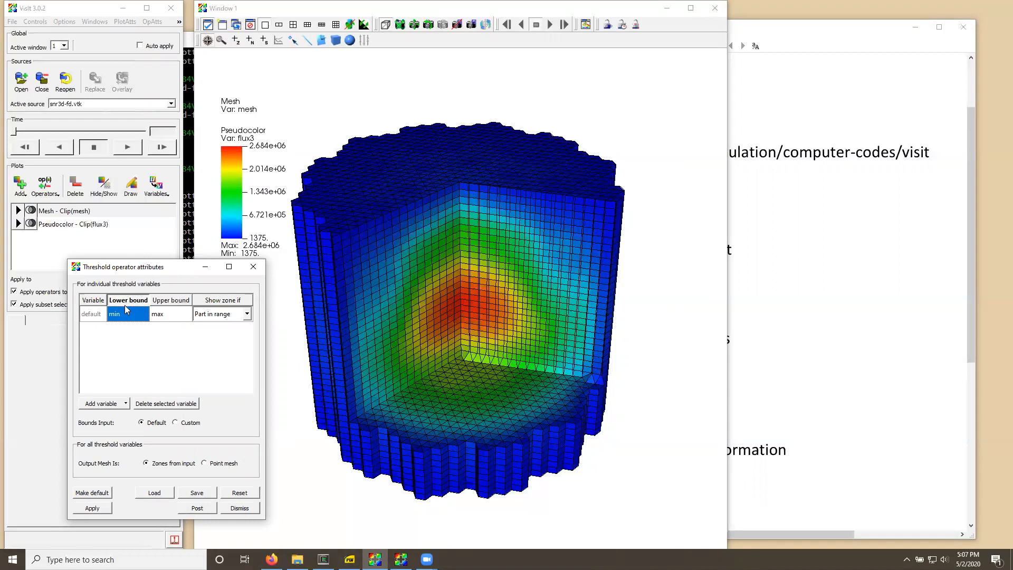
type("1")
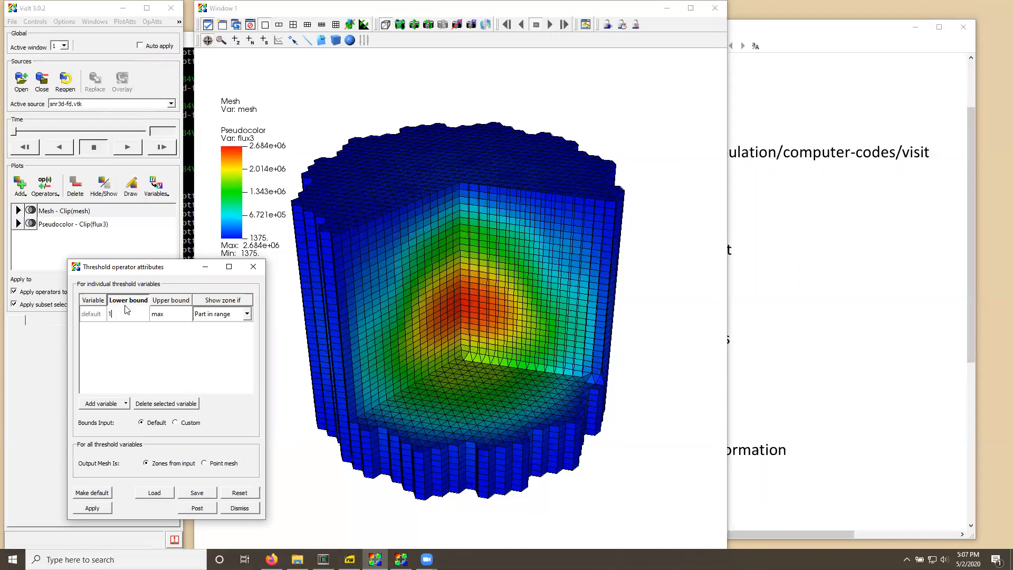
type("e5")
left_click(105, 509)
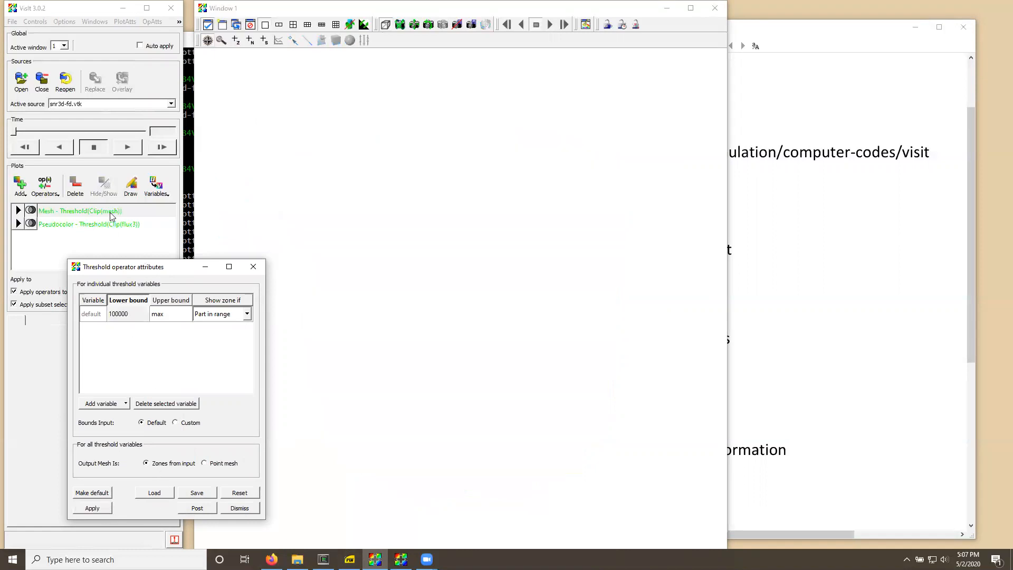
- Redraw the thresholded plots, dismiss the error message and inspect the remaining flux3 zones
left_click(132, 191)
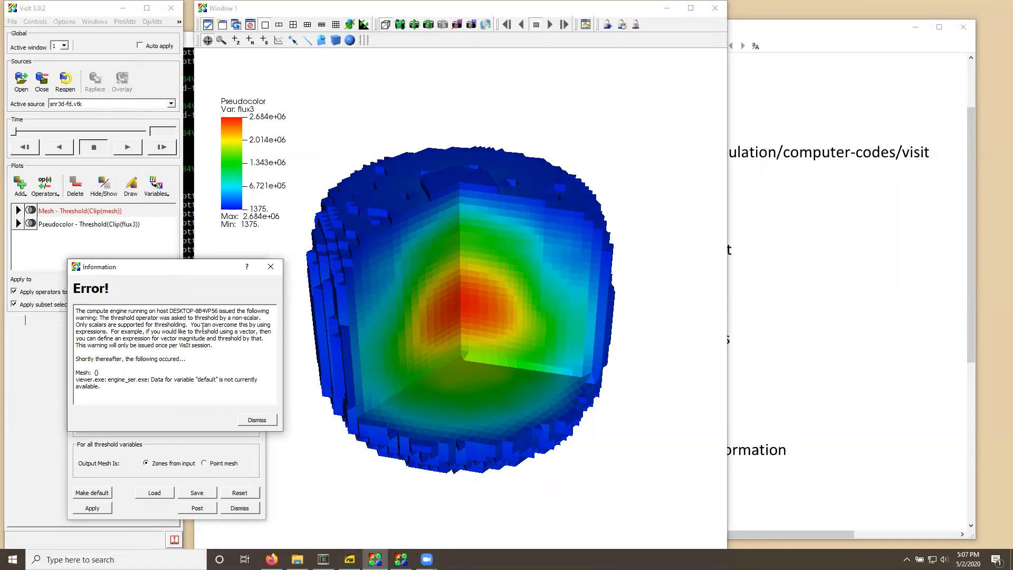
left_click(259, 422)
left_click_drag(380, 244, 480, 256)
left_click_drag(406, 255, 409, 288)
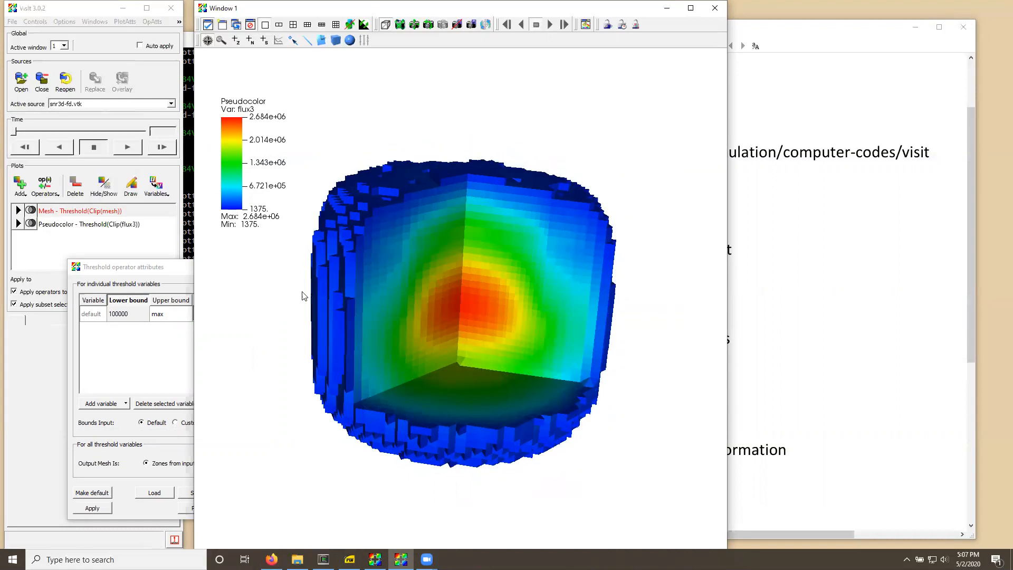
- Raise the threshold's lower bound to 1000000, apply it, inspect the flux3 plot and close the threshold attributes
left_click(167, 267)
double_click(129, 314)
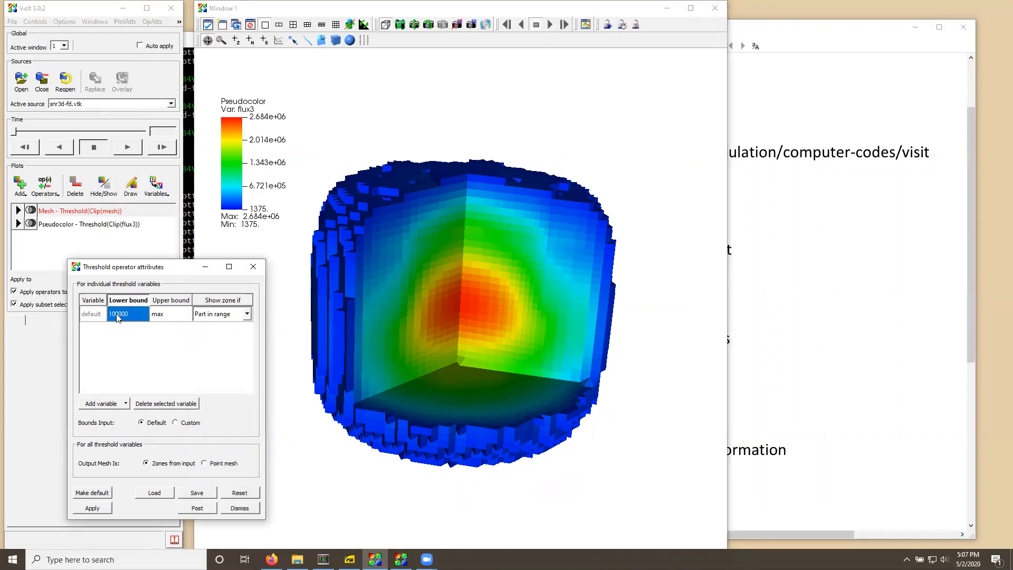
type("1")
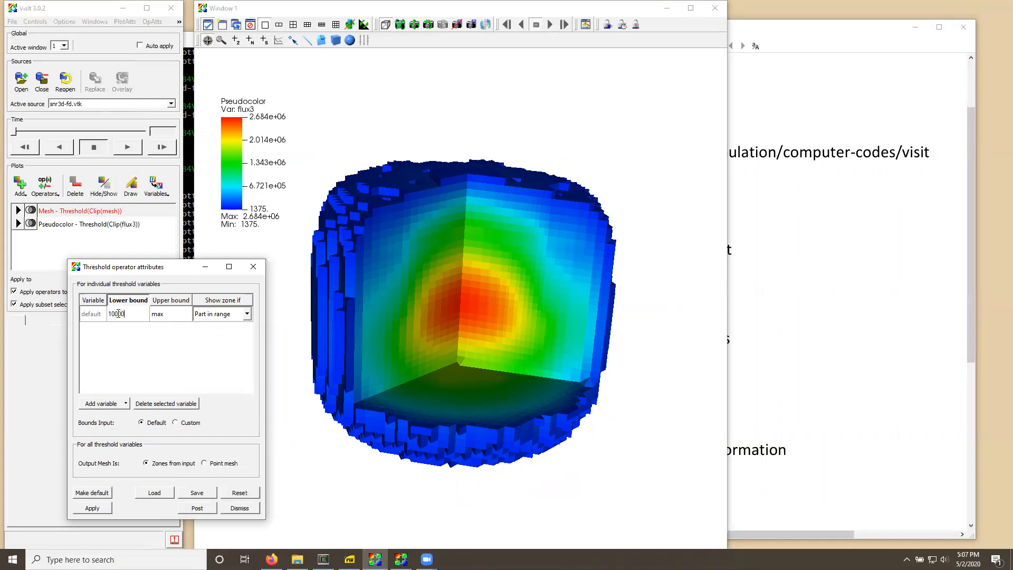
left_click(105, 509)
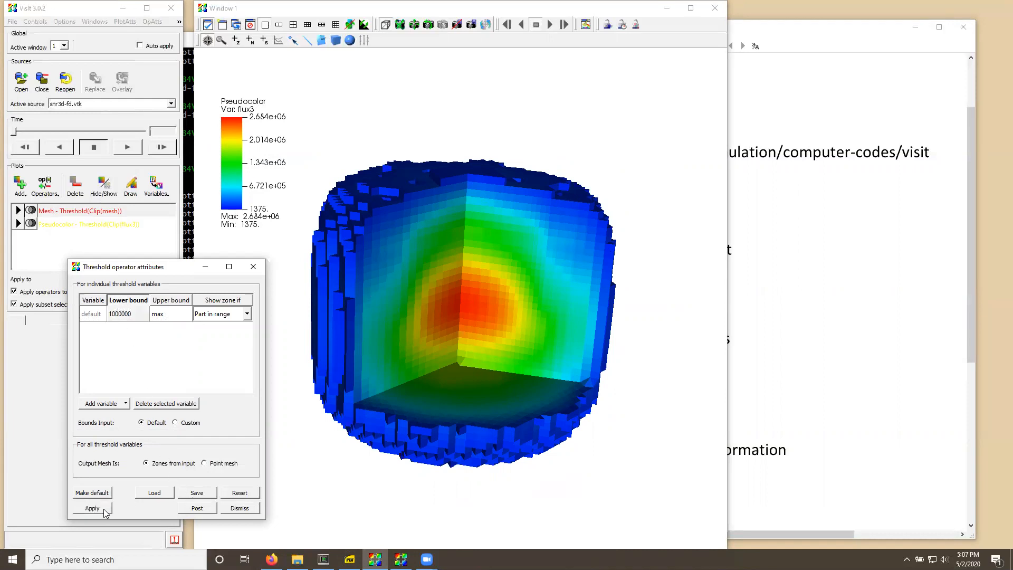
mouse_move(461, 349)
left_mouse_down()
mouse_move(456, 388)
mouse_move(477, 339)
mouse_move(495, 364)
mouse_move(472, 352)
left_mouse_up()
left_click_drag(425, 295, 421, 273)
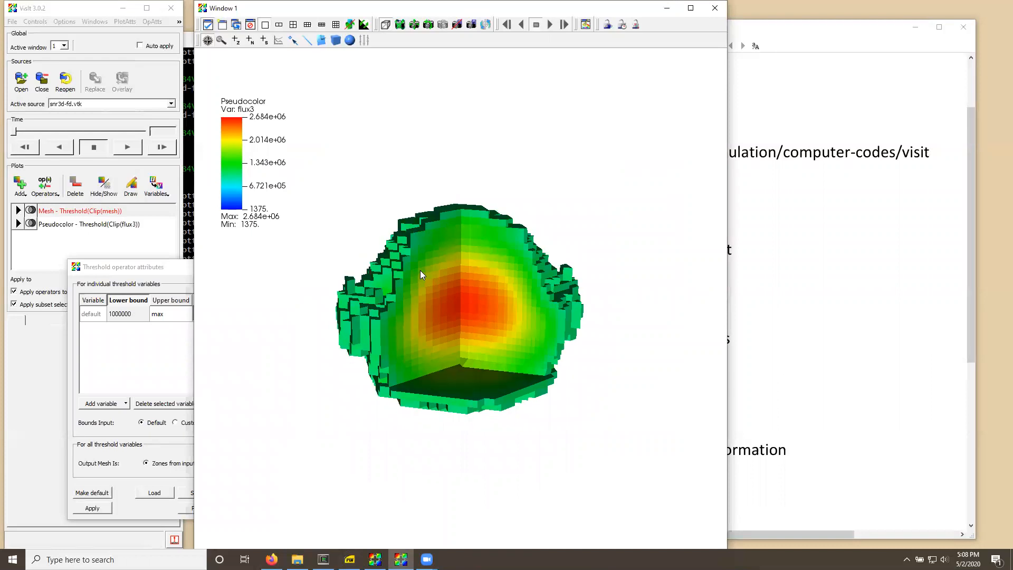
left_click(178, 267)
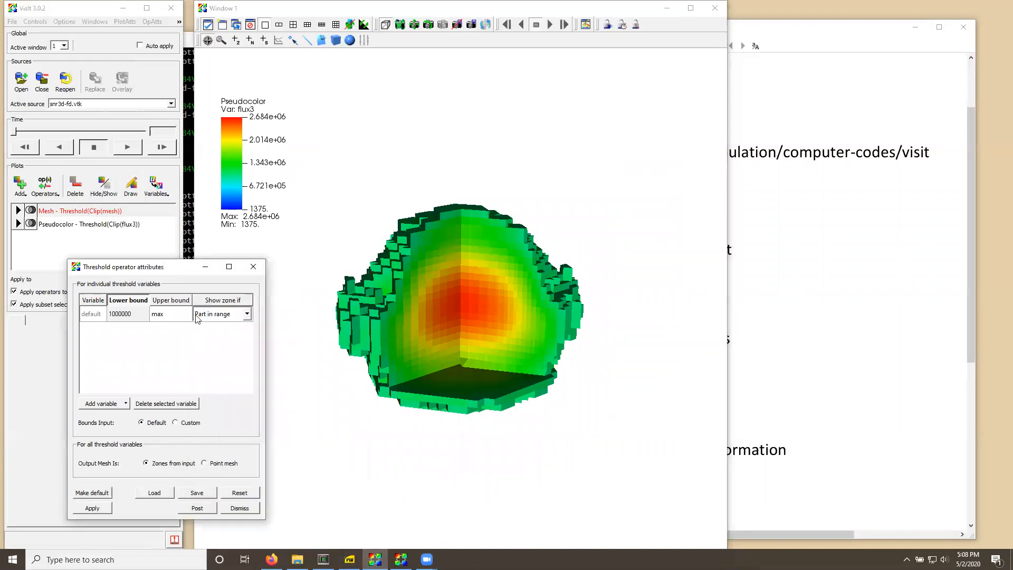
left_click(240, 509)
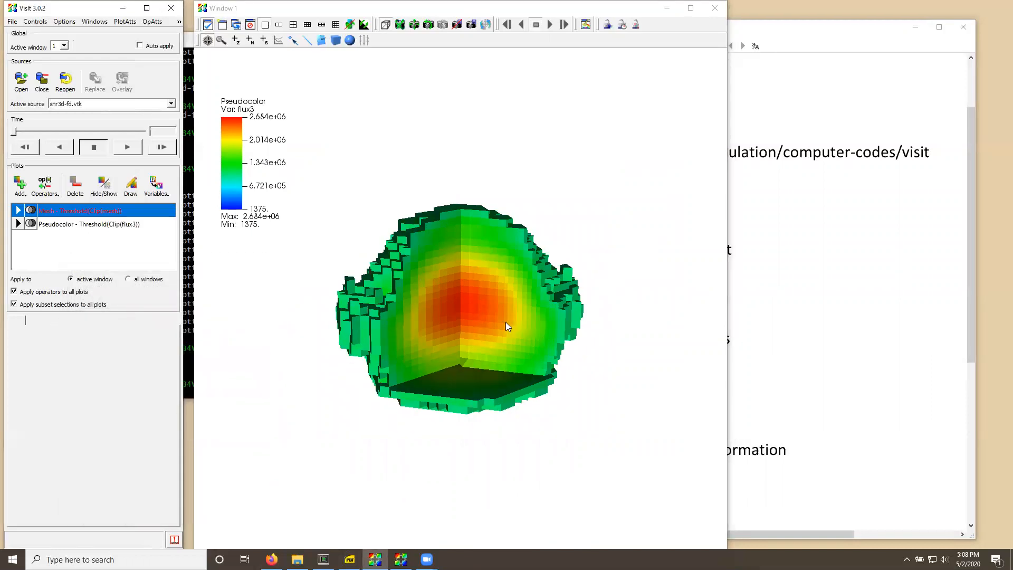
- Remove the last operator, Threshold, from the plots and redraw the clipped mesh plot
left_click(47, 193)
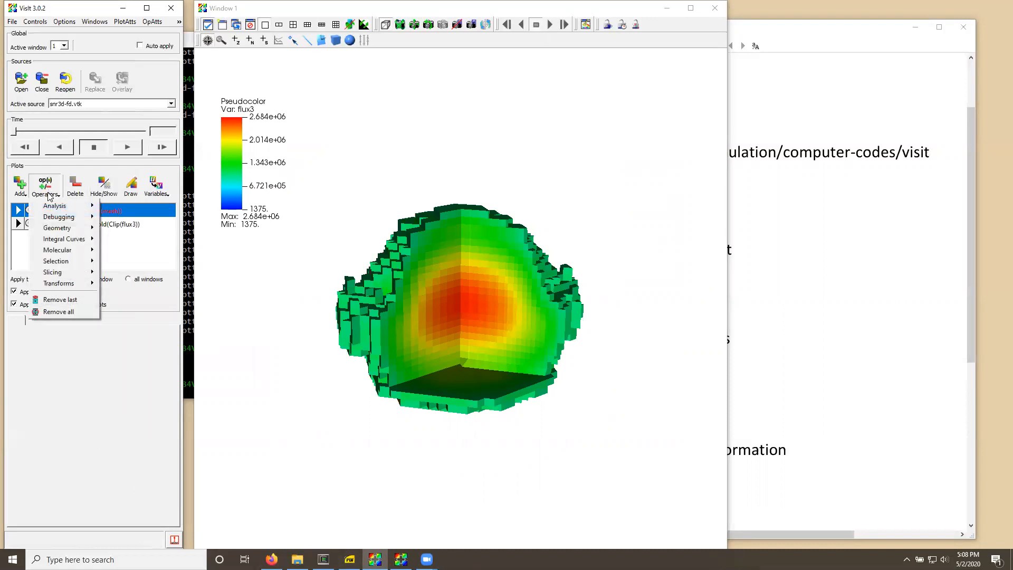
left_click(62, 300)
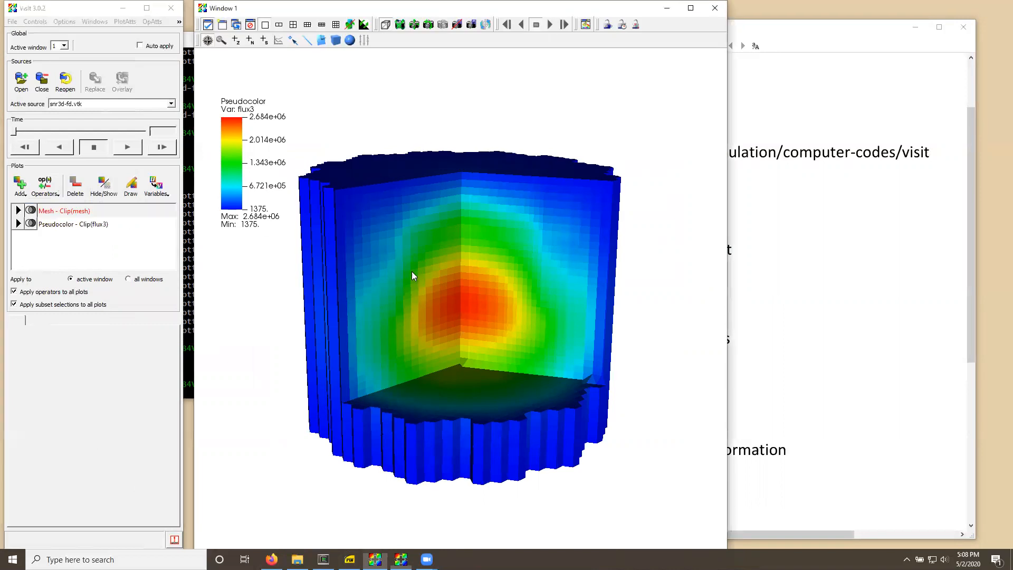
left_click_drag(412, 271, 418, 300)
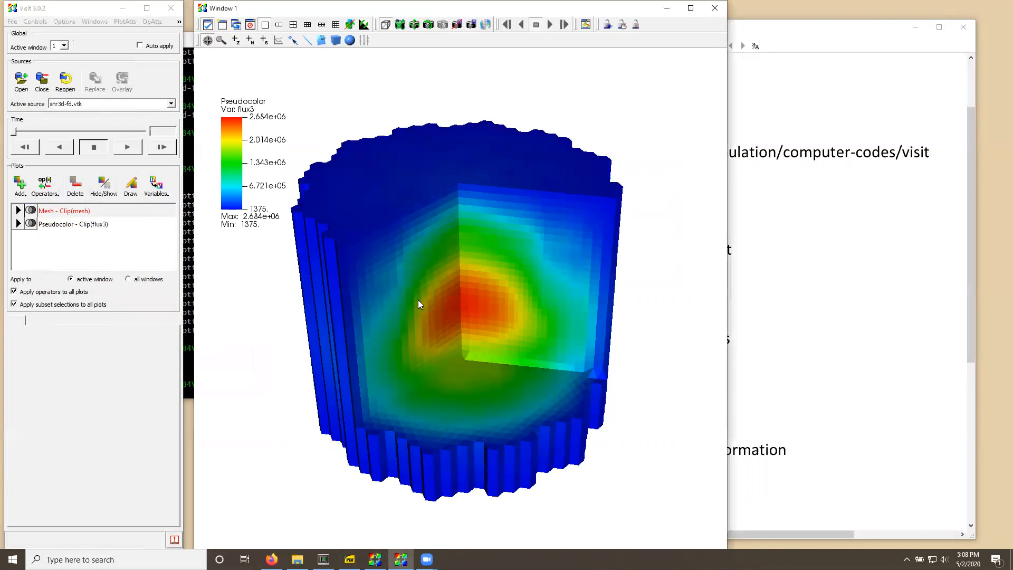
left_click(73, 212)
left_click(104, 189)
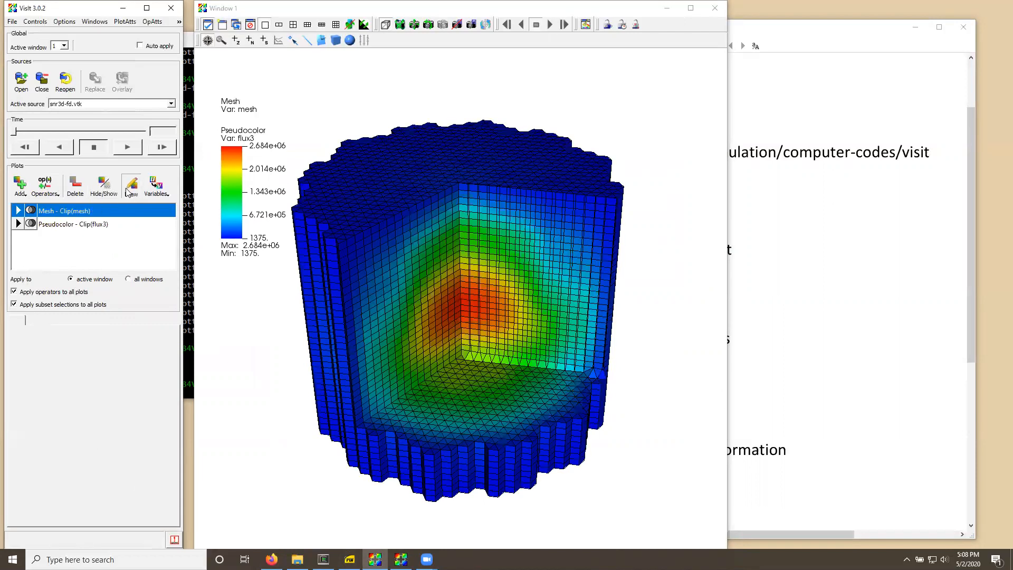
left_click_drag(409, 255, 409, 241)
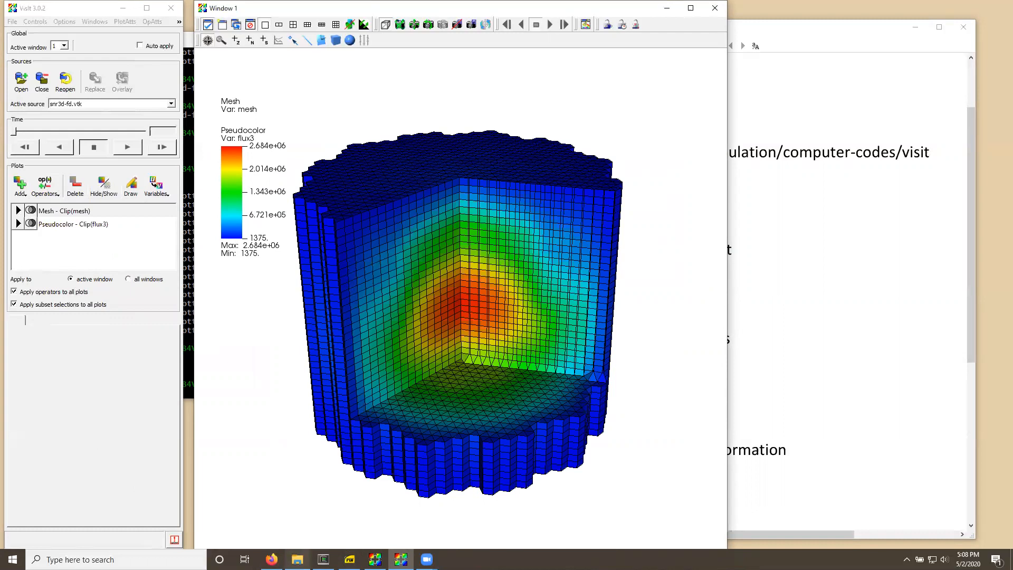
- Switch to File Explorer and open the My images folder inside the VisIt folder under Documents
left_click(297, 560)
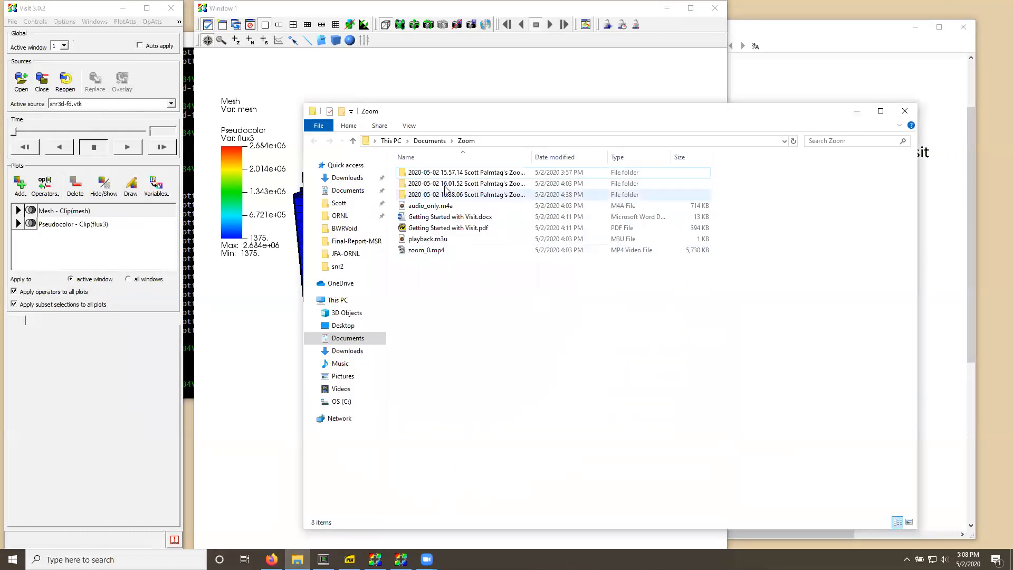
left_click(352, 191)
scroll(458, 256, "down", 2)
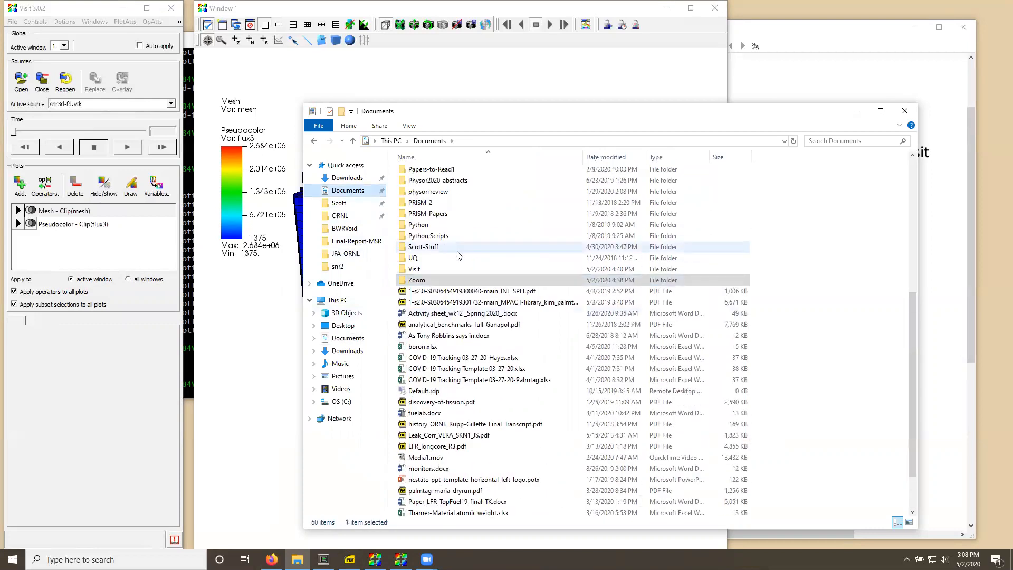
double_click(415, 269)
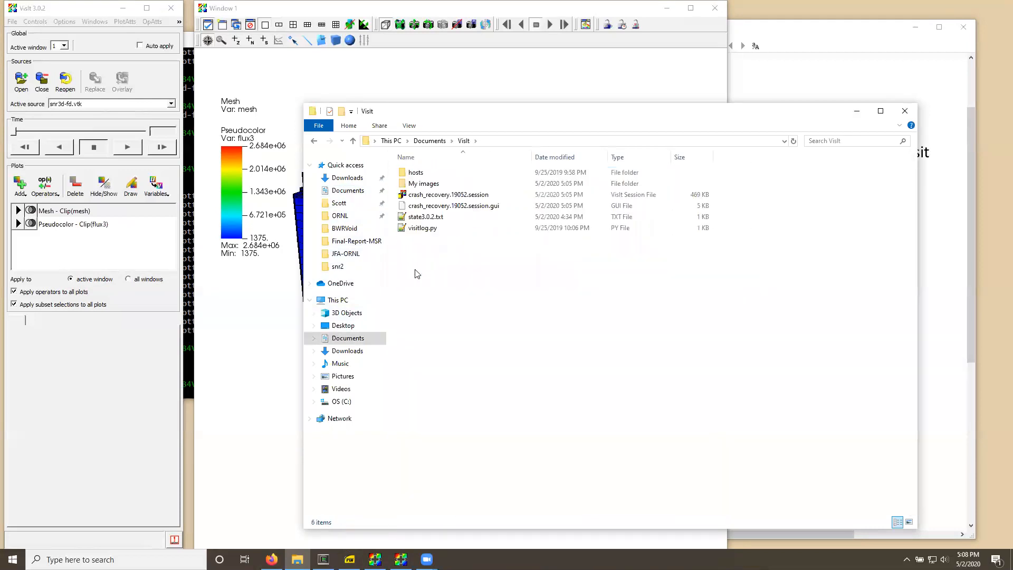
left_click(425, 185)
double_click(425, 184)
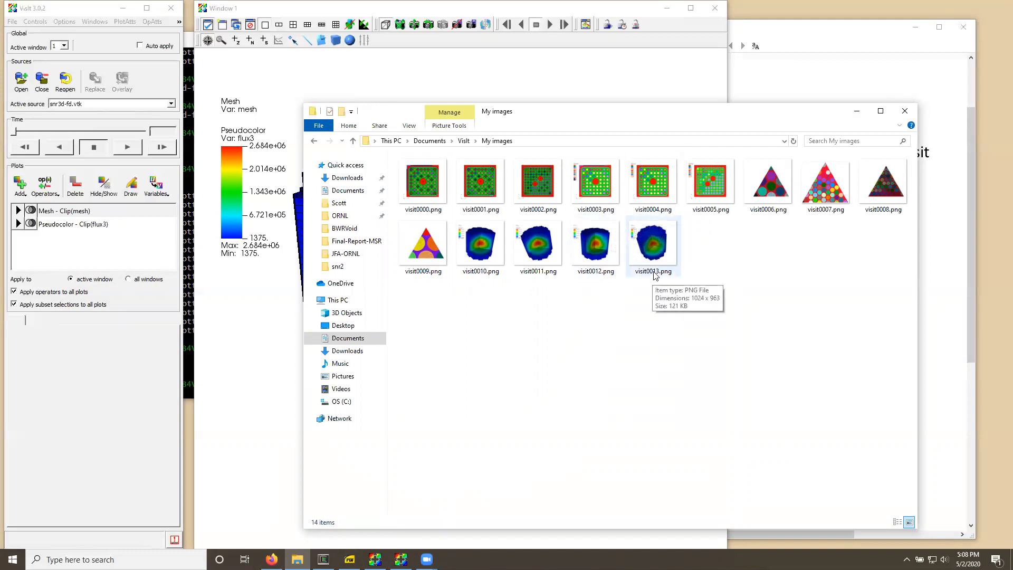
- View the saved pictures visit0001.png, visit0007.png, visit0006.png and visit0013.png, and return to the VisIt plot window
left_click(481, 187)
double_click(481, 187)
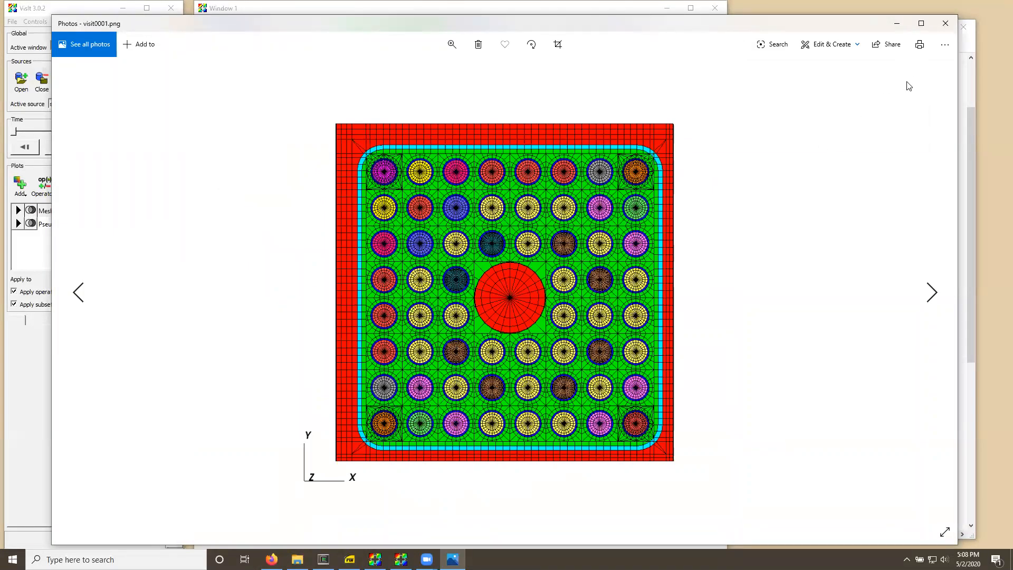
left_click(946, 23)
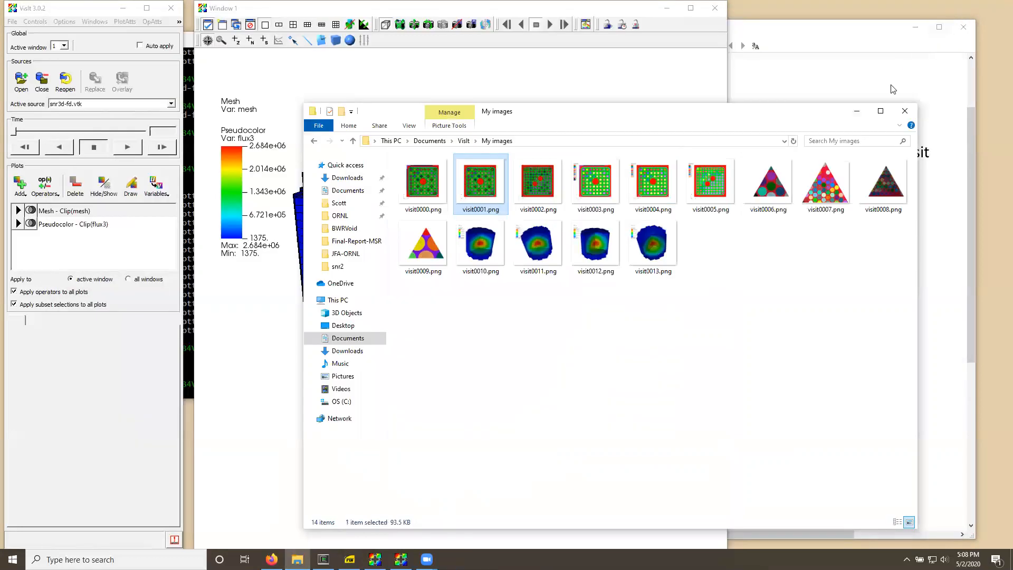
double_click(822, 192)
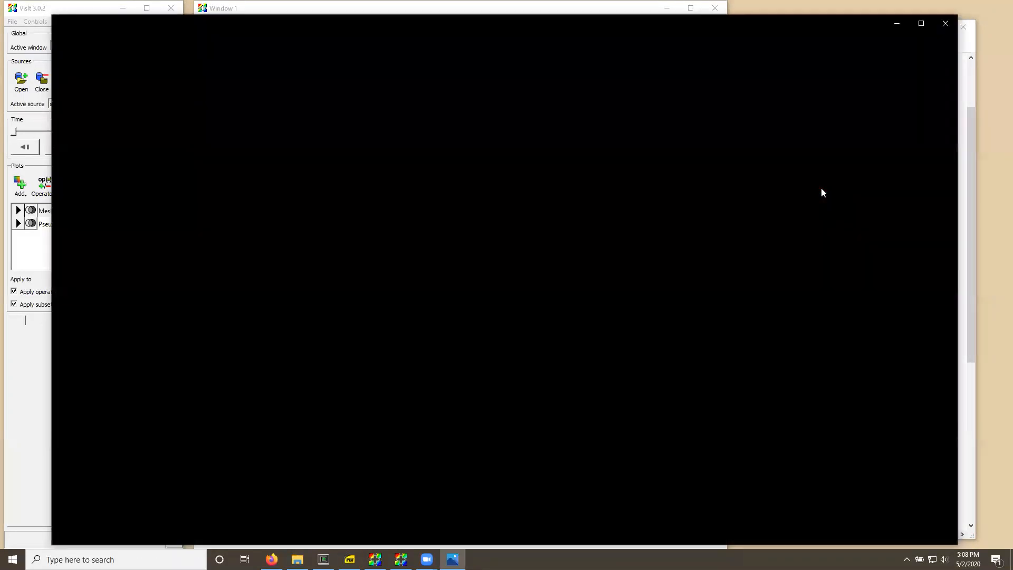
left_click(939, 29)
double_click(774, 188)
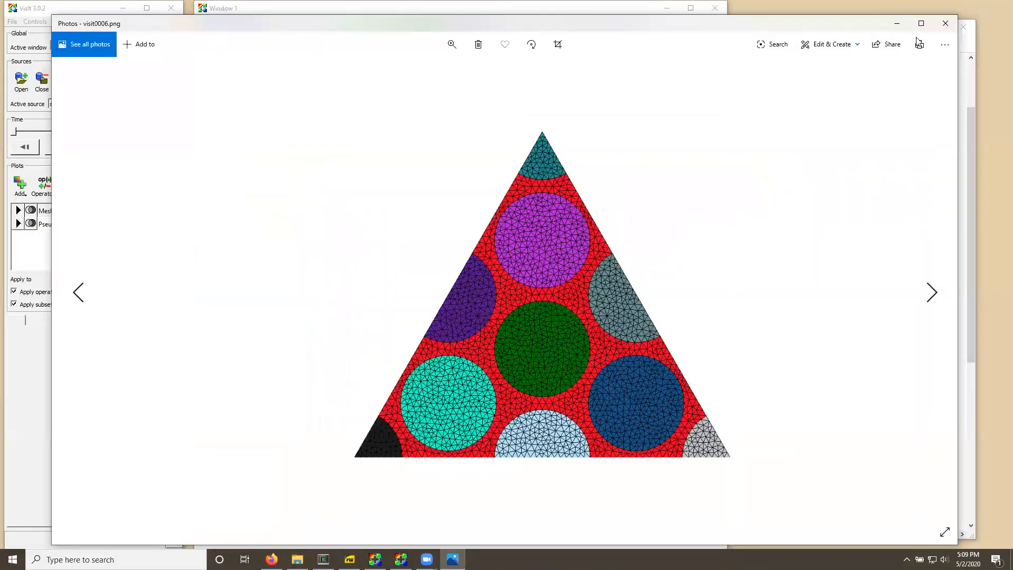
left_click(945, 24)
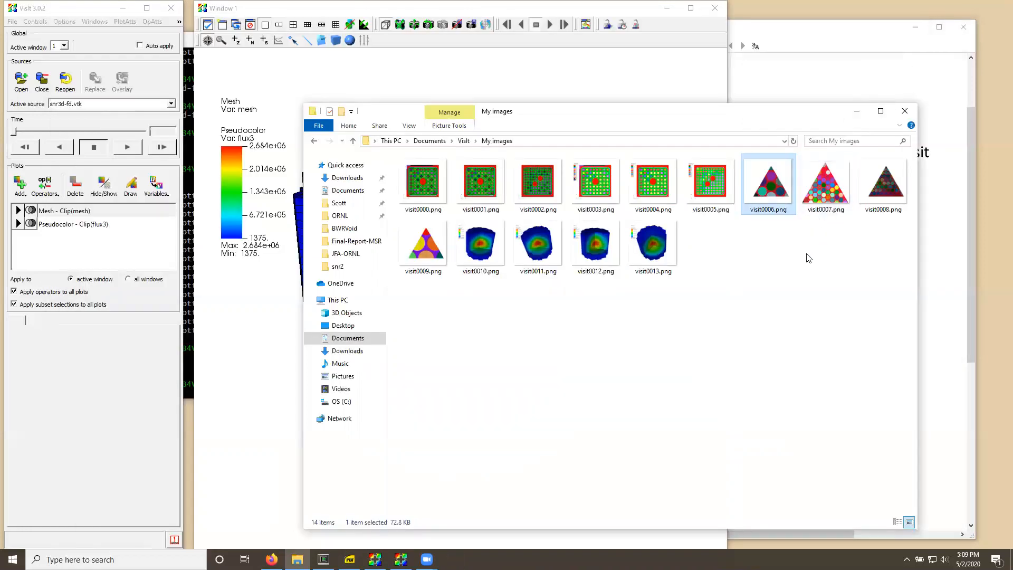
double_click(652, 257)
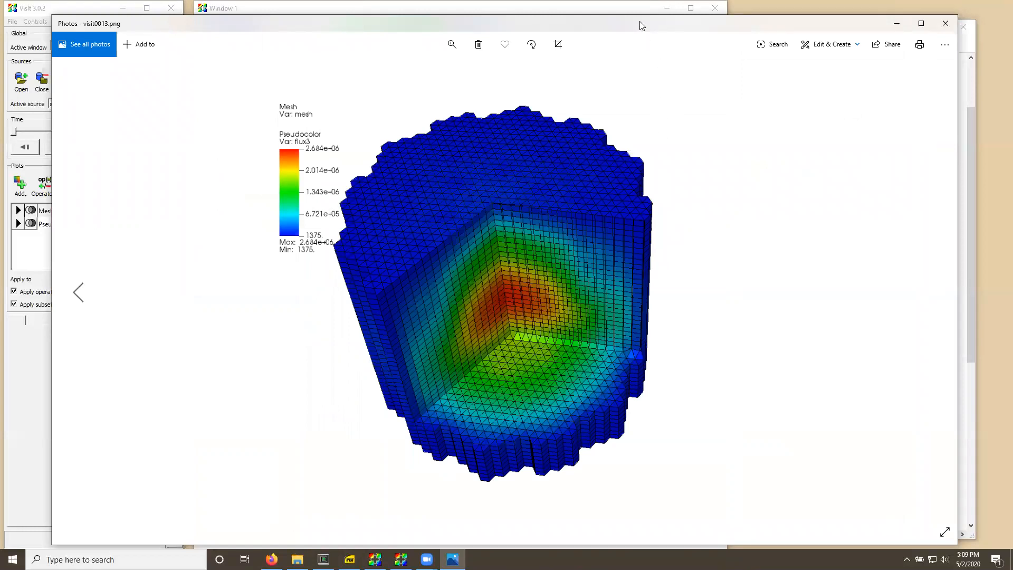
key("alt+Tab")
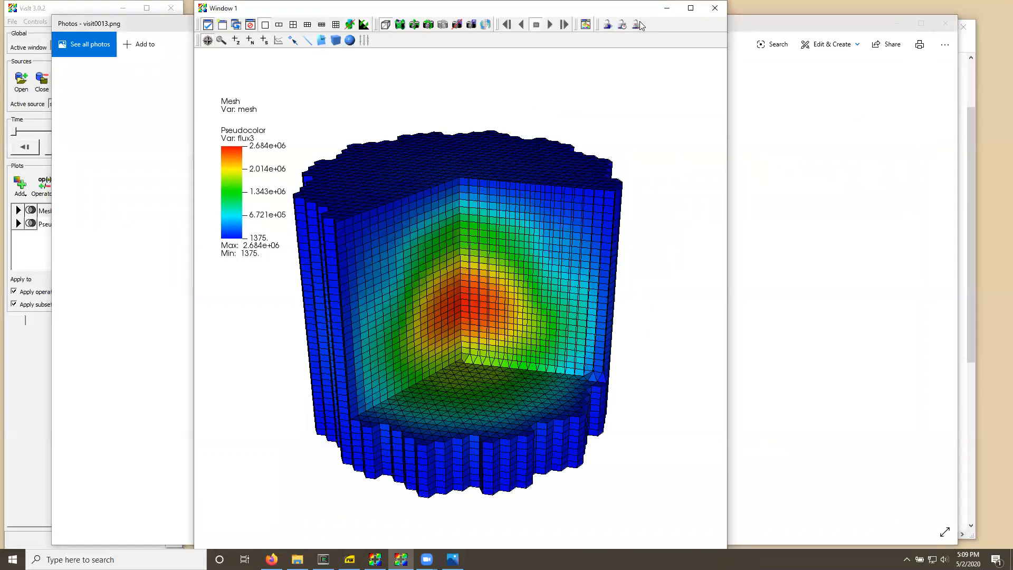